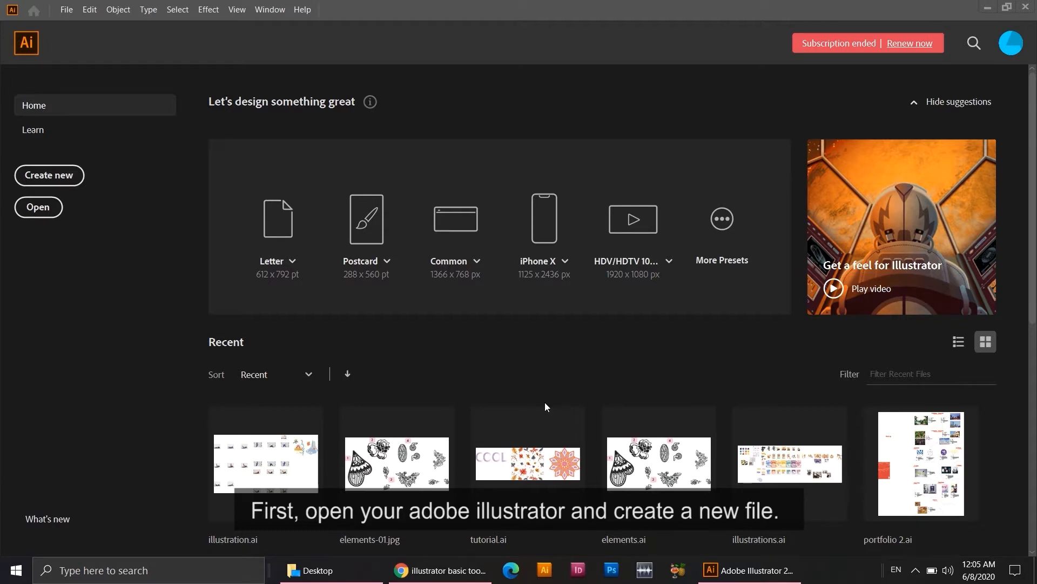
Start a new document from the 595.28 x 841.89 pt A4 preset and name it "Basic Tools Tutorial".
click(69, 186)
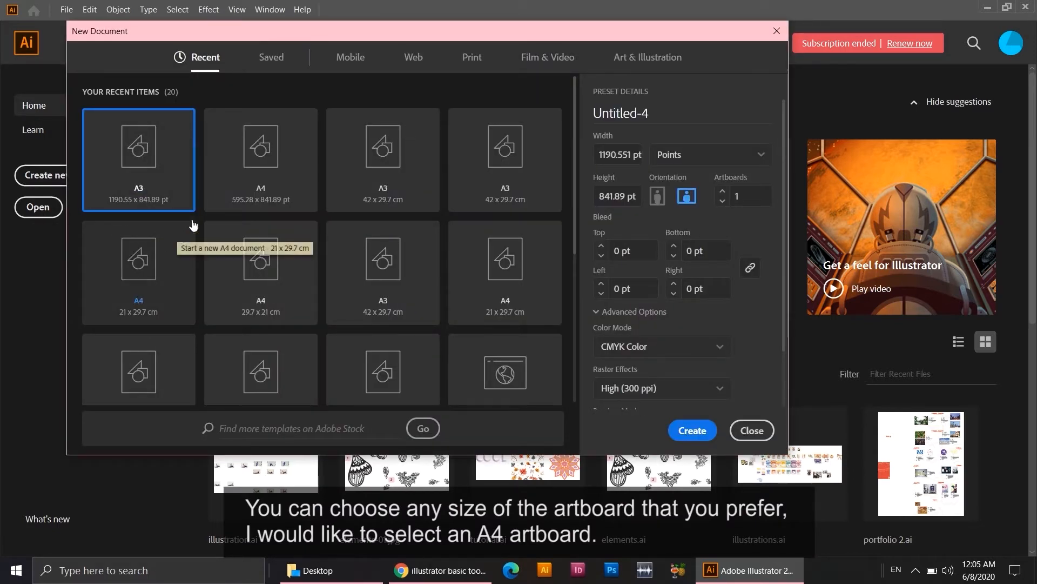
click(247, 190)
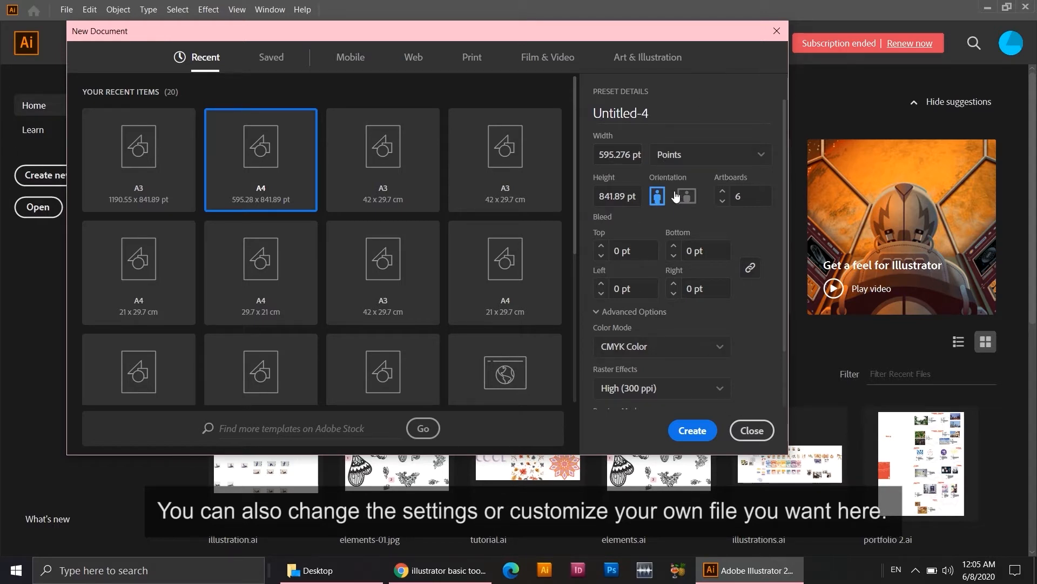
drag(650, 114, 593, 114)
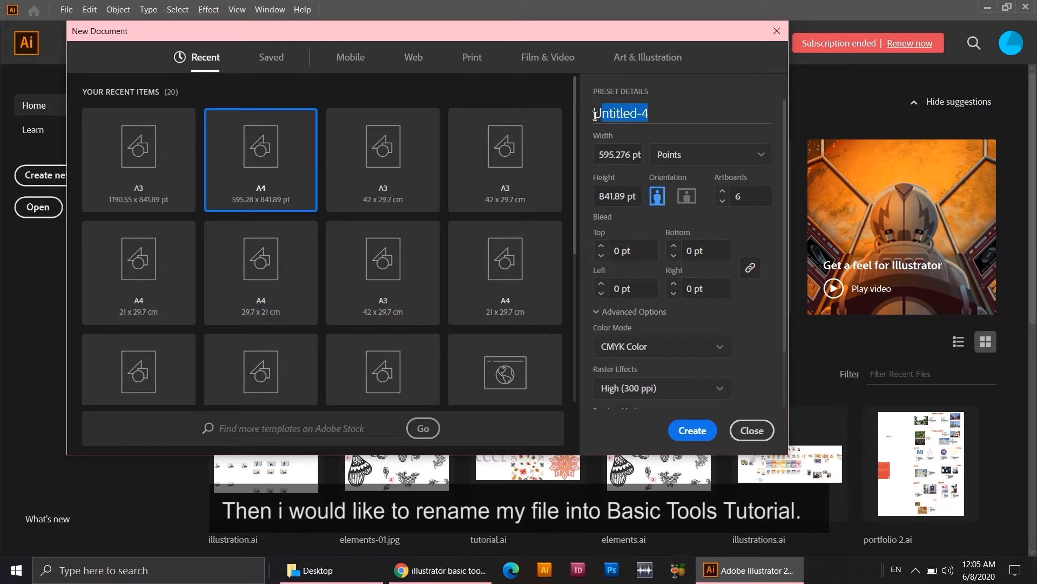
text(B)
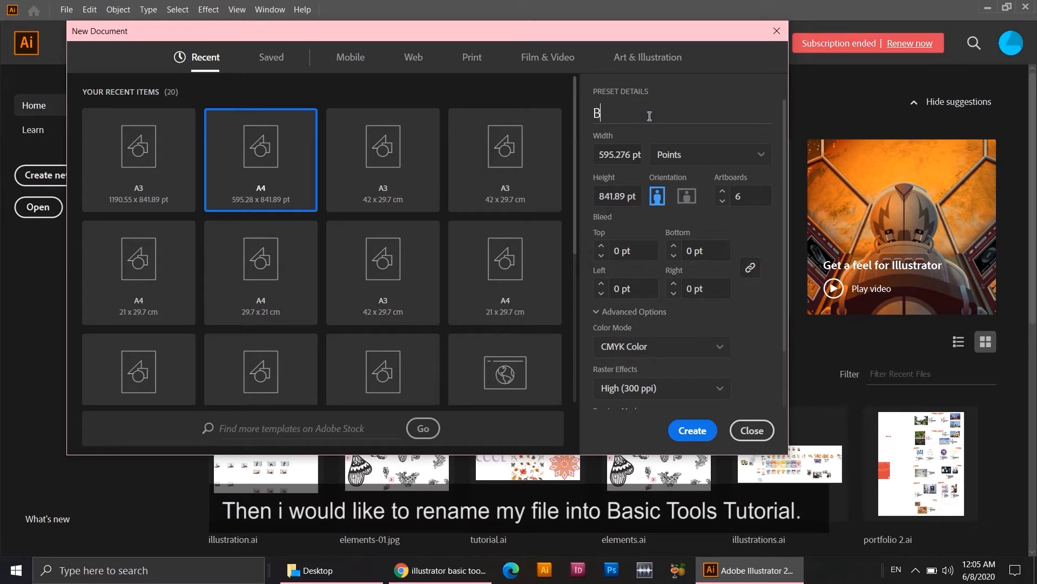
text(asic Tools Tutorial)
Set the new document to landscape orientation with one artboard and create it.
click(685, 200)
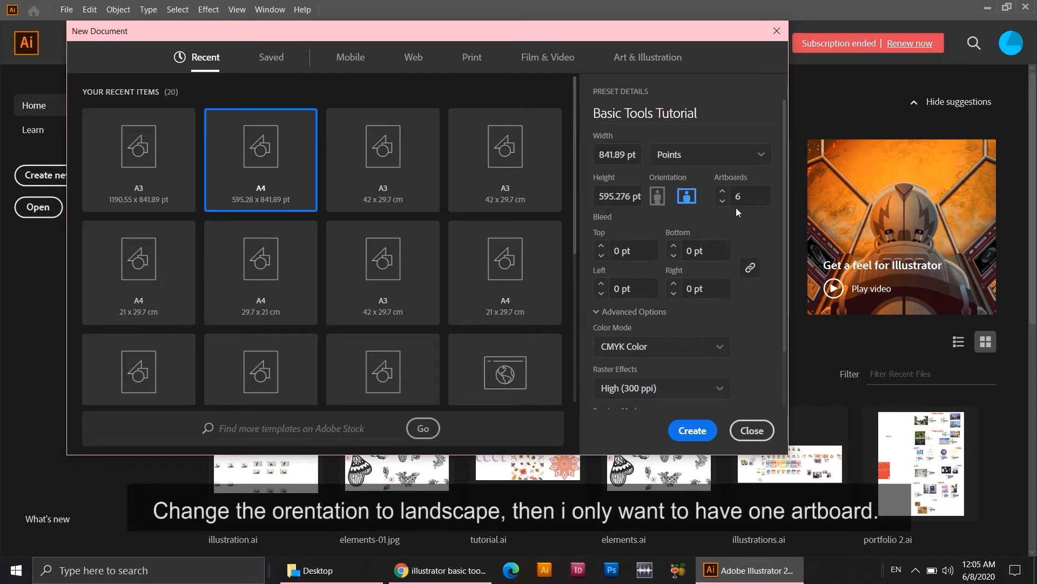
click(723, 201)
click(723, 201)
click(723, 201)
click(697, 430)
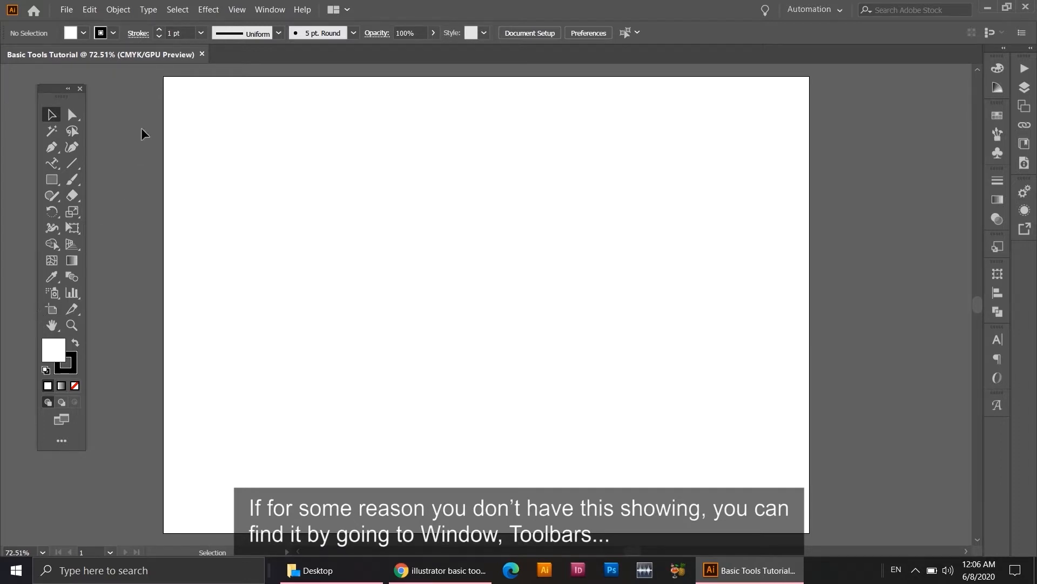
Check which toolbar sets are available and which one is enabled.
click(271, 12)
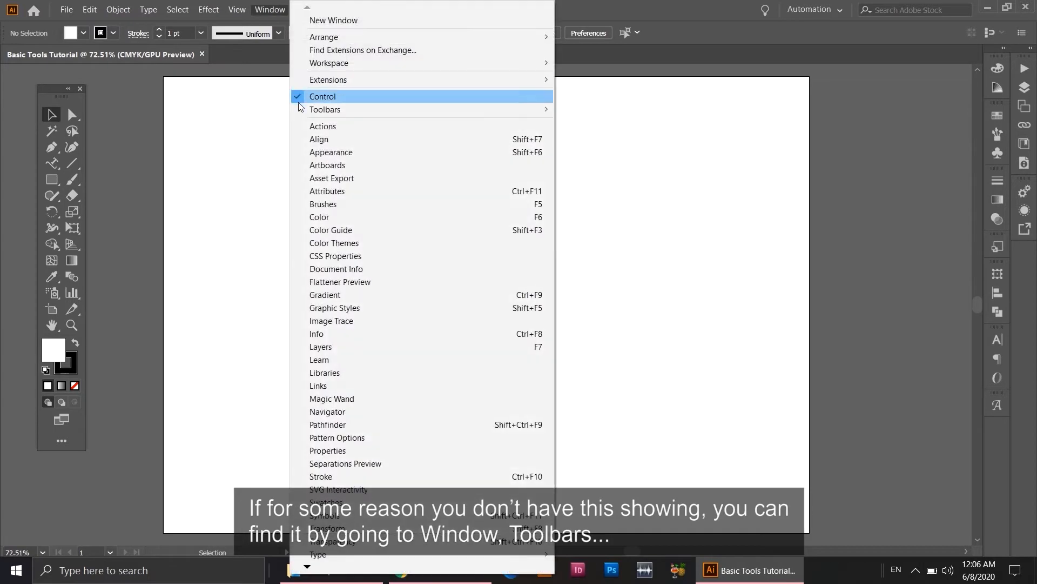
mouse_move(330, 109)
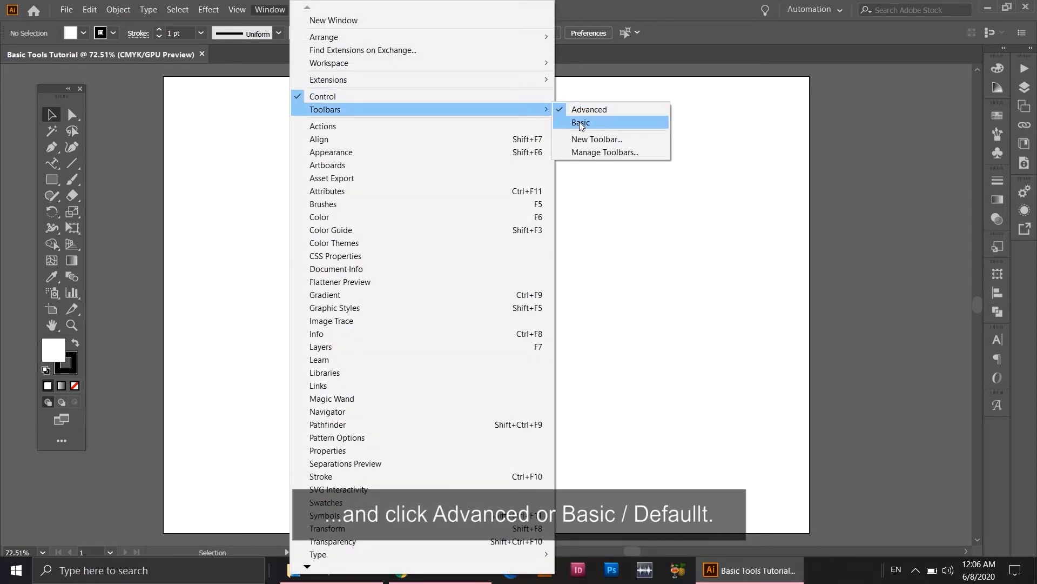
click(276, 13)
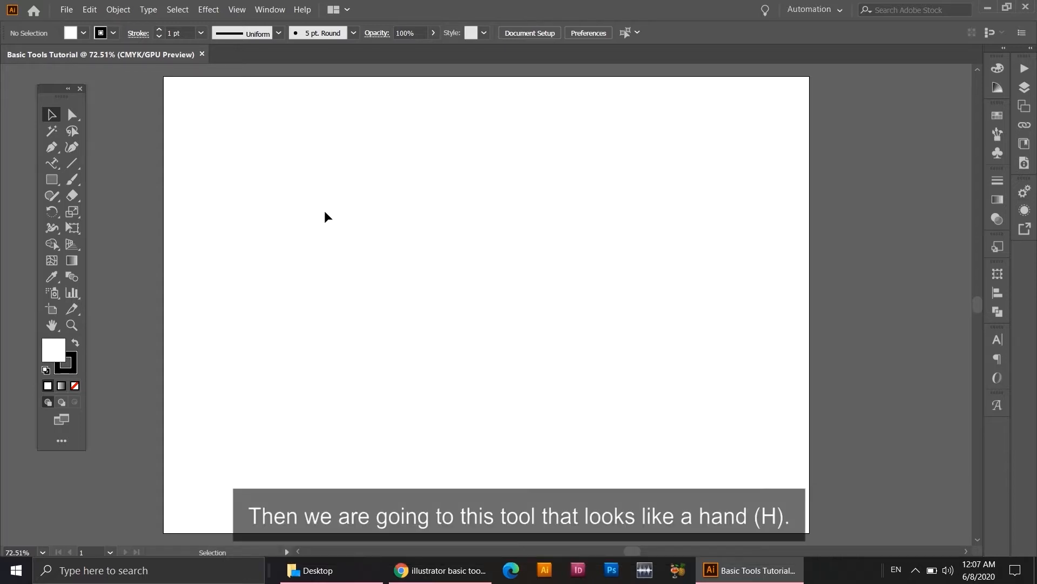
Pan the artboard around the workspace with the Hand tool and with its temporary version from the Selection tool.
click(56, 326)
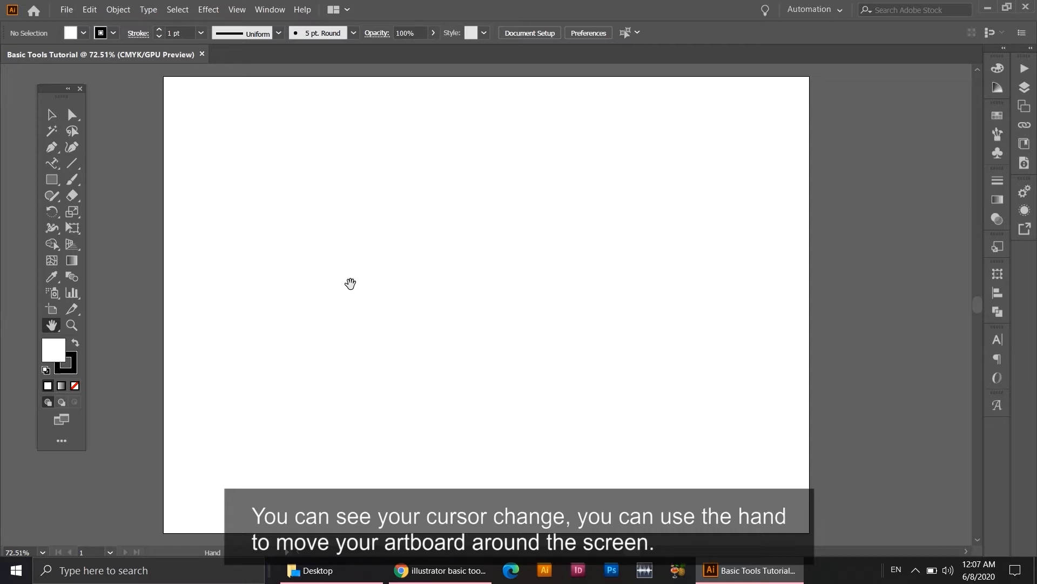
mouse_move(363, 287)
mouse_down()
mouse_move(361, 325)
mouse_move(384, 298)
mouse_move(343, 255)
mouse_move(335, 290)
mouse_move(355, 295)
mouse_up()
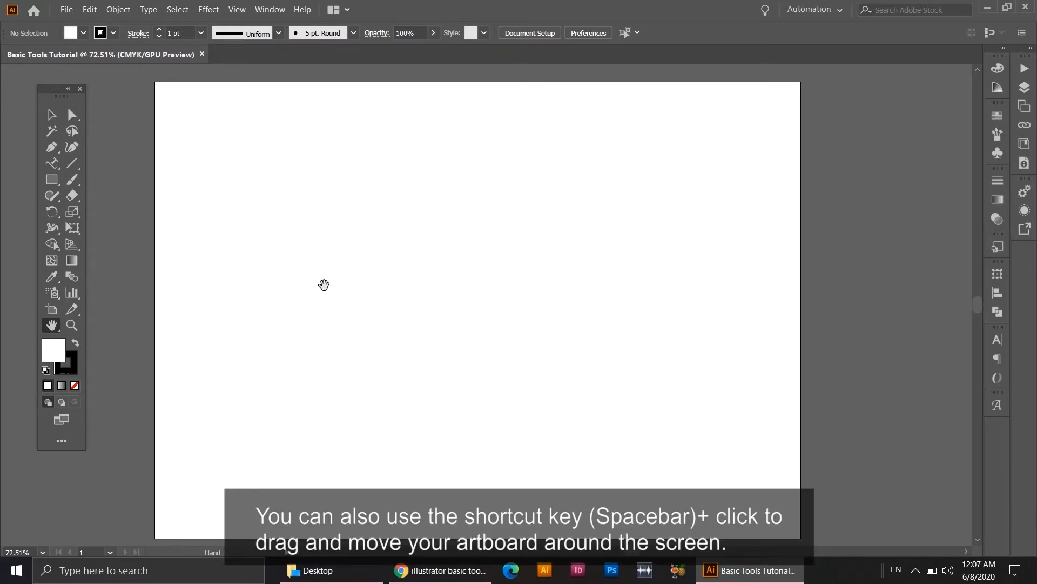
key(v)
key(space)
drag(380, 264, 409, 266)
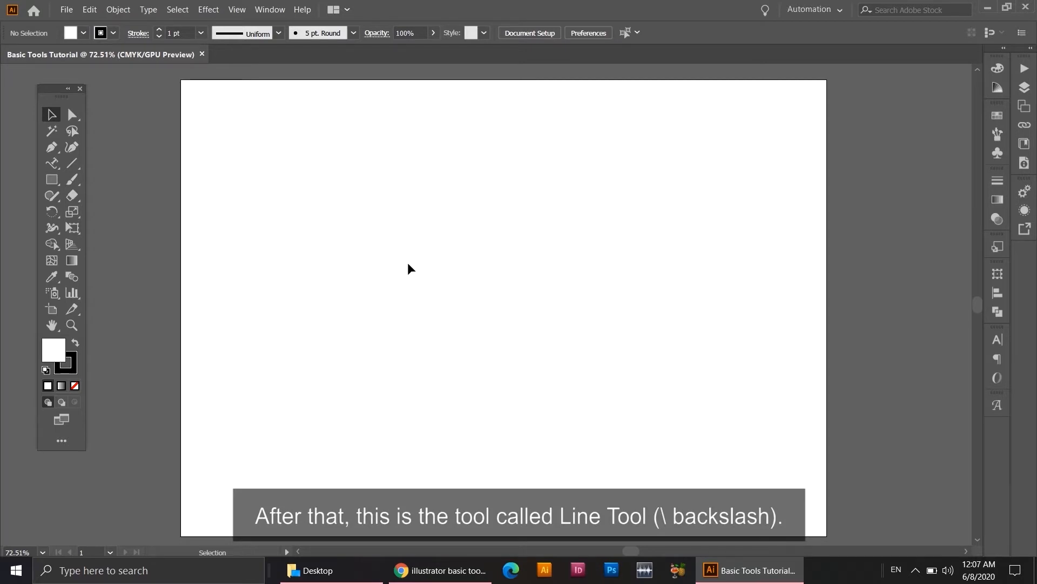
Draw three separate lines in the artboard's upper-left area with the Line Segment tool, one horizontal and two slightly slanted.
click(73, 164)
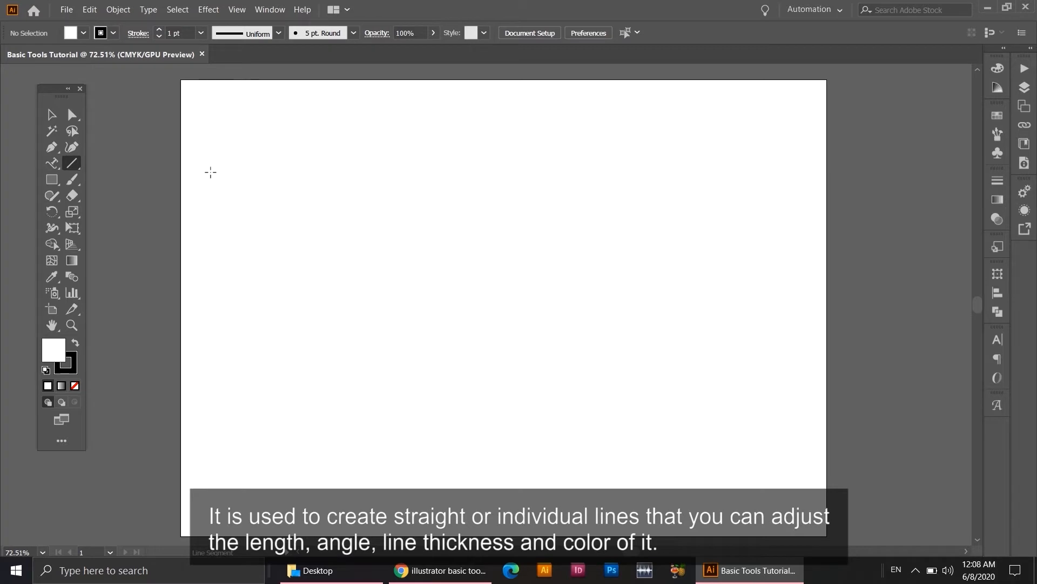
drag(217, 162, 339, 162)
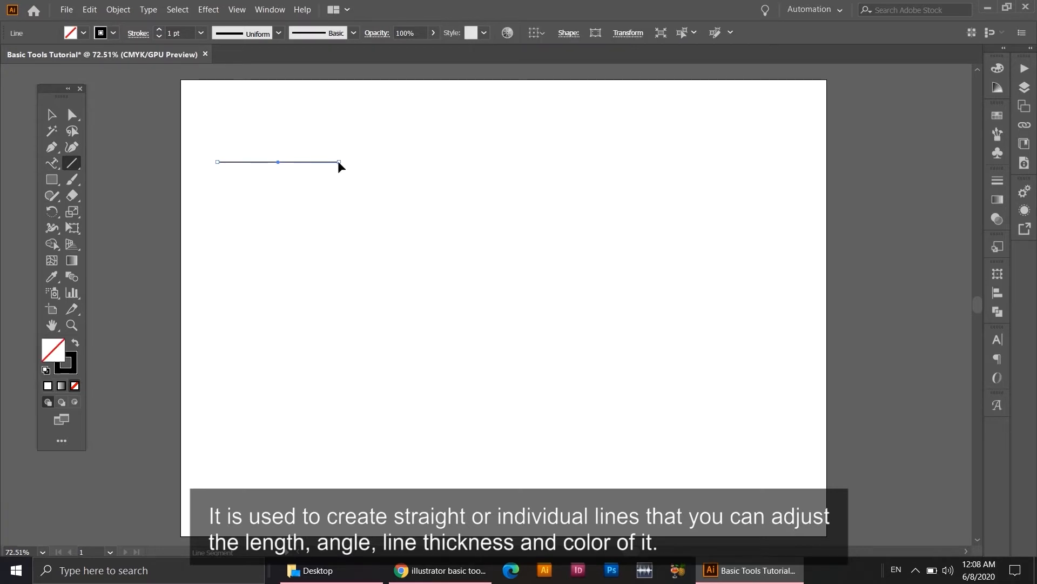
drag(221, 190, 301, 184)
drag(241, 219, 326, 230)
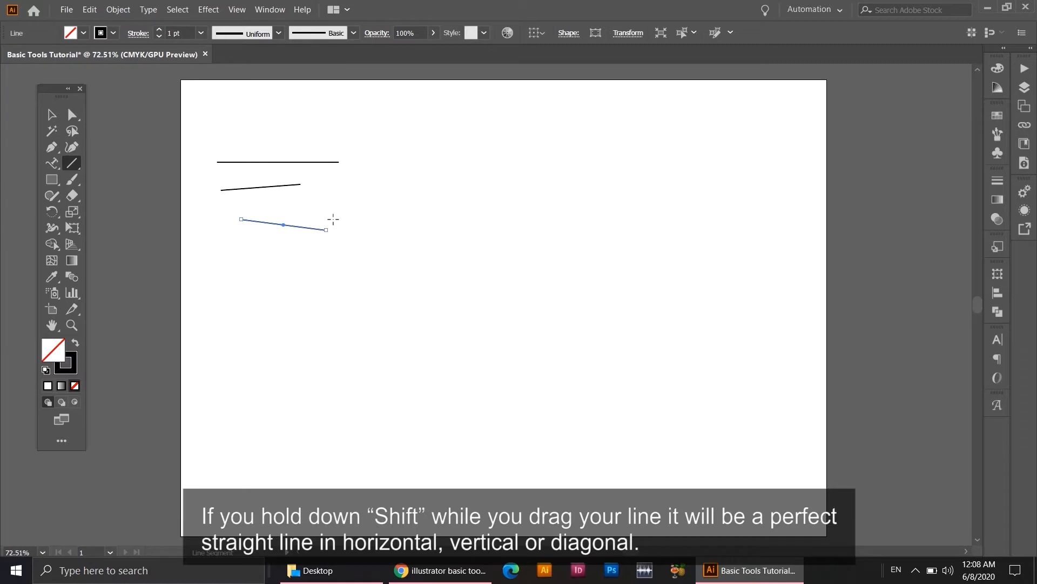
Below the slanted lines, draw a constrained horizontal line about 163 pt long, a vertical line and two opposing 45° diagonals.
drag(222, 257, 346, 262)
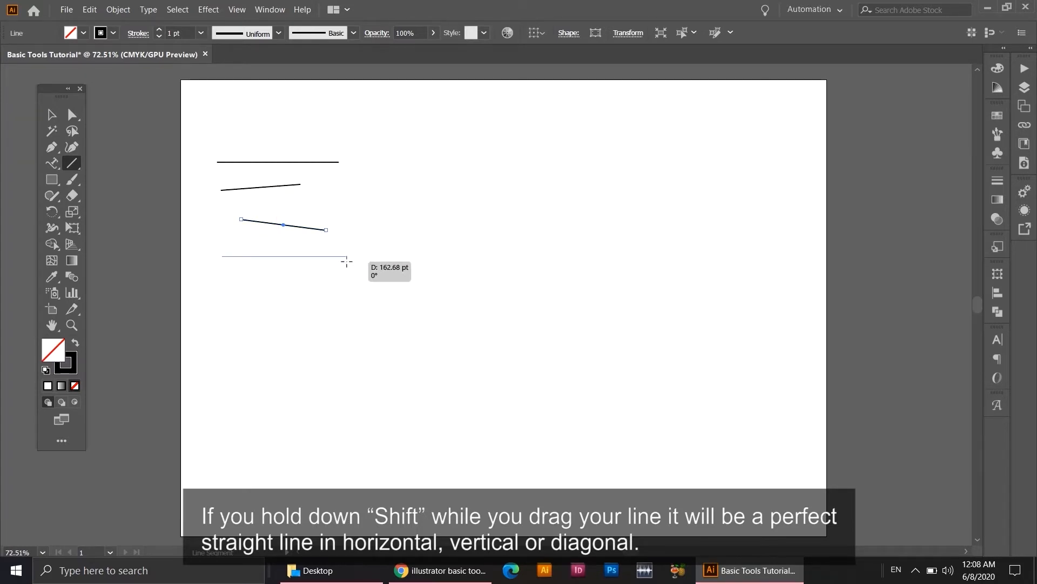
drag(347, 262, 346, 261)
drag(261, 273, 262, 352)
drag(296, 279, 341, 325)
drag(346, 312, 390, 268)
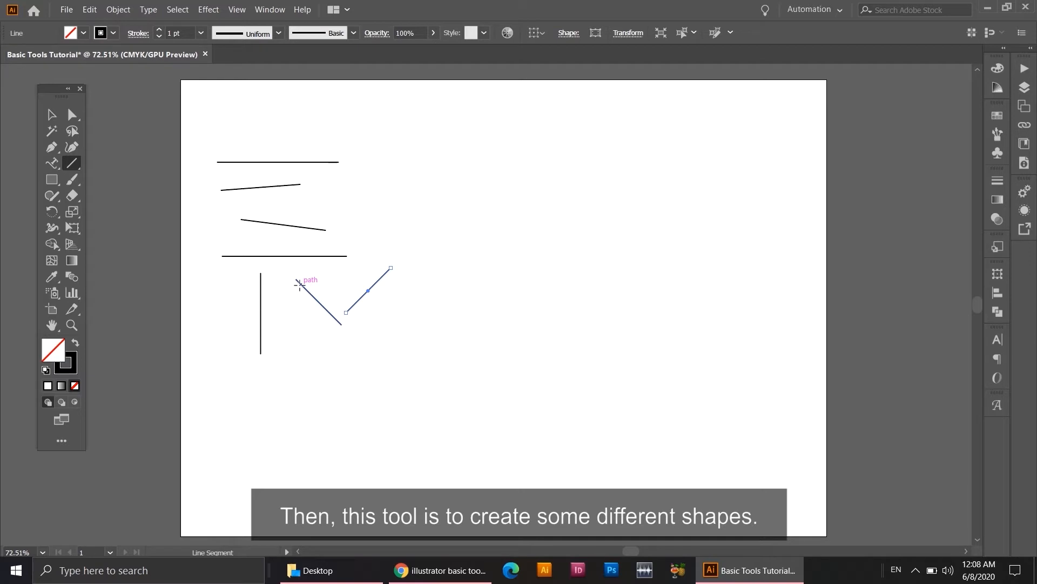
Draw a large rectangle and one about 58 × 37 pt beside it, with squares of about 86 pt and 58 pt underneath.
click(53, 184)
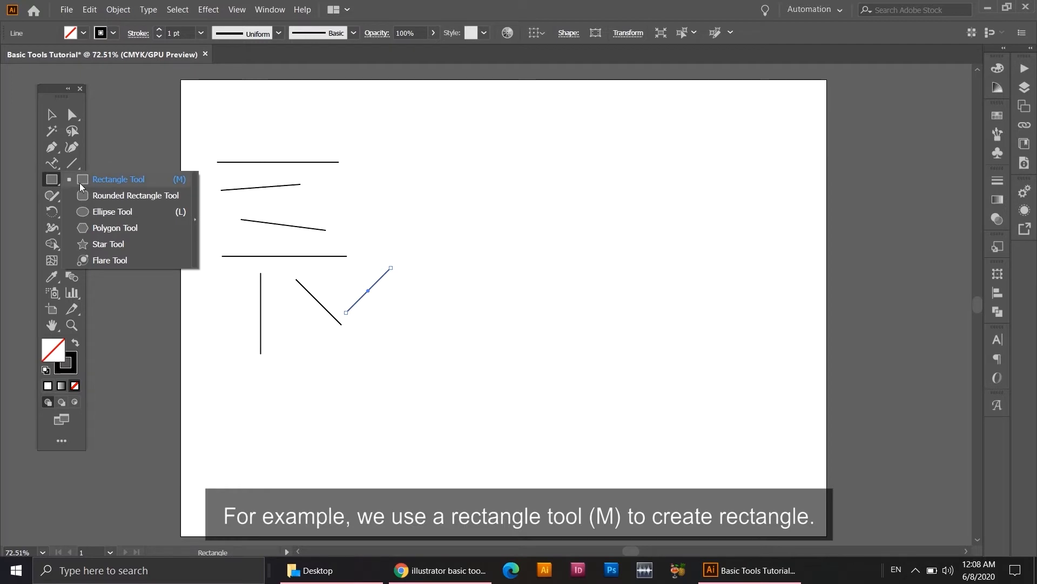
click(102, 183)
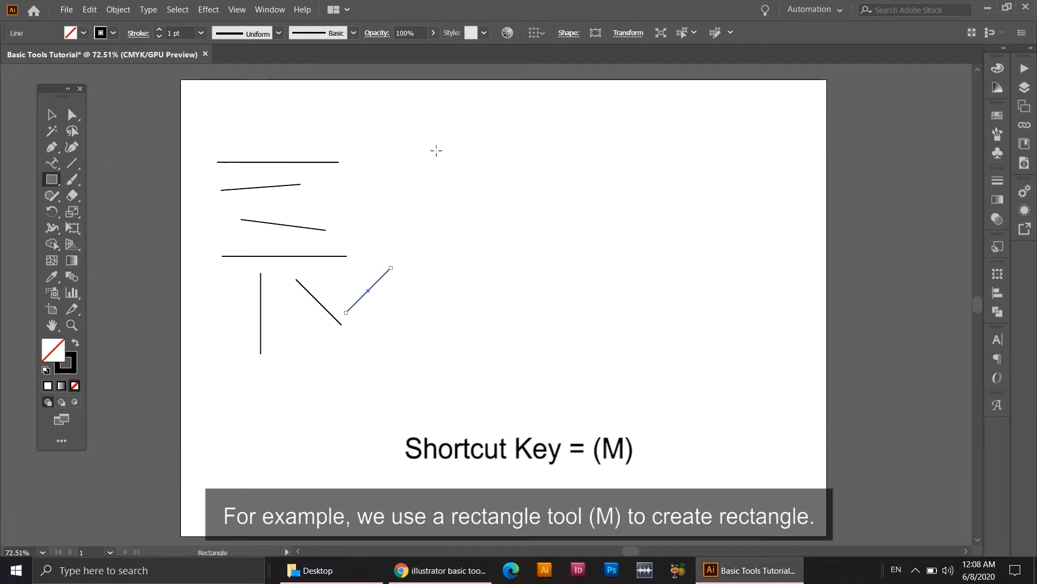
drag(412, 111, 511, 174)
drag(519, 123, 564, 150)
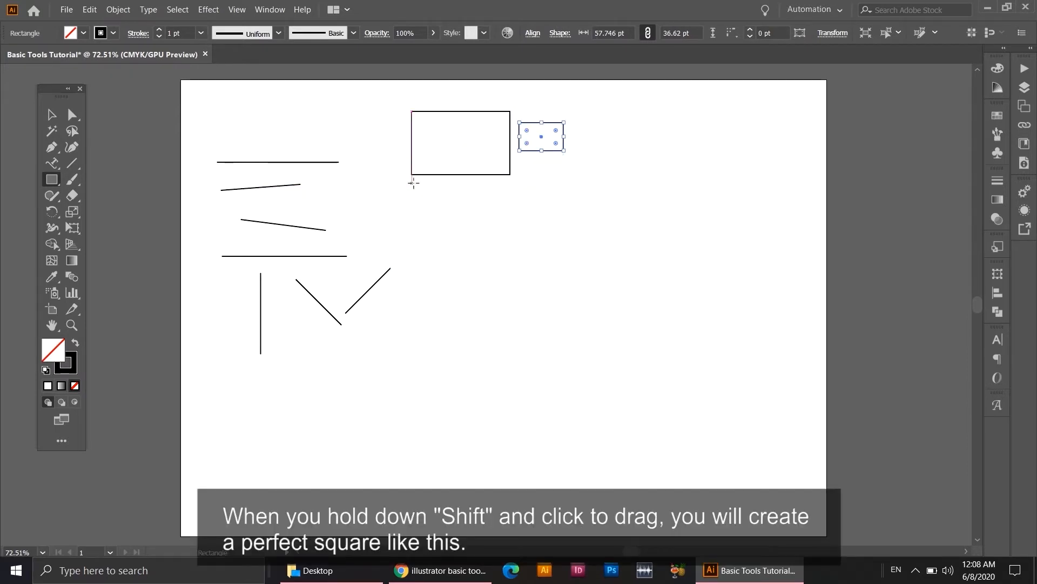
drag(413, 183, 477, 249)
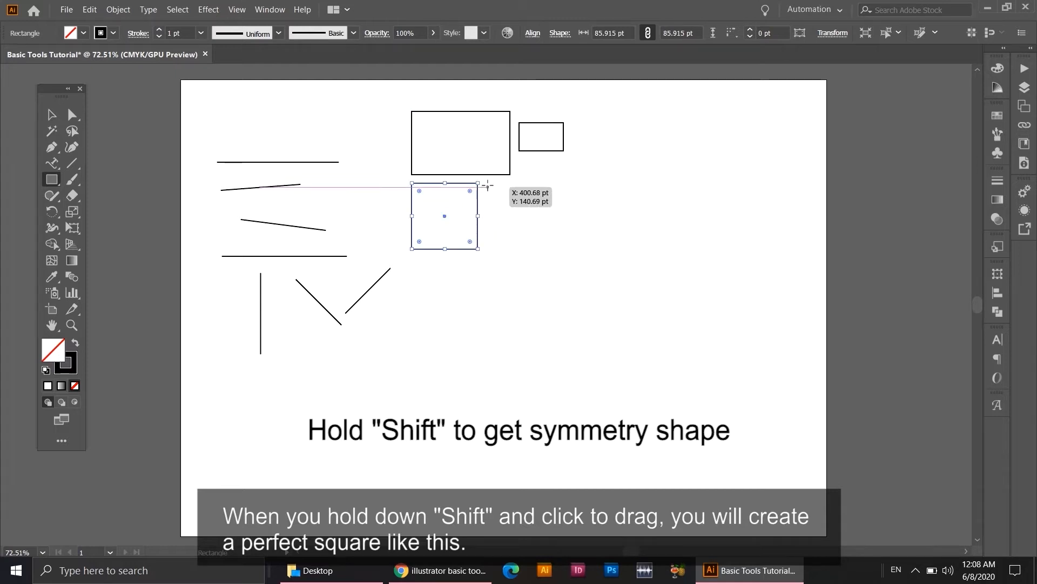
drag(488, 184, 523, 228)
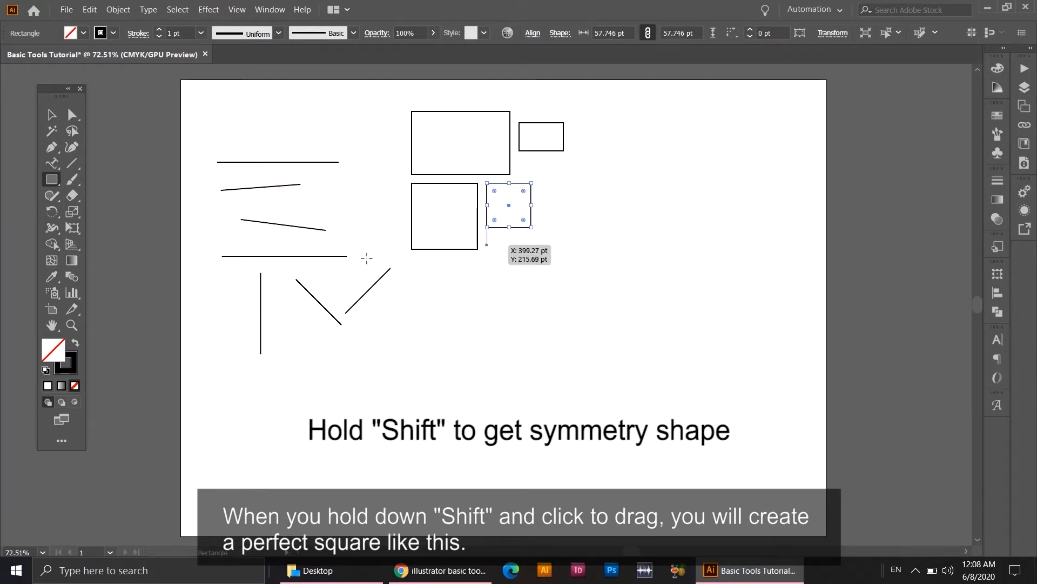
Beside the rectangles, draw a small circle, a large upright ellipse, an ellipse about 30 × 54 pt and a circle about 92 pt wide.
click(54, 179)
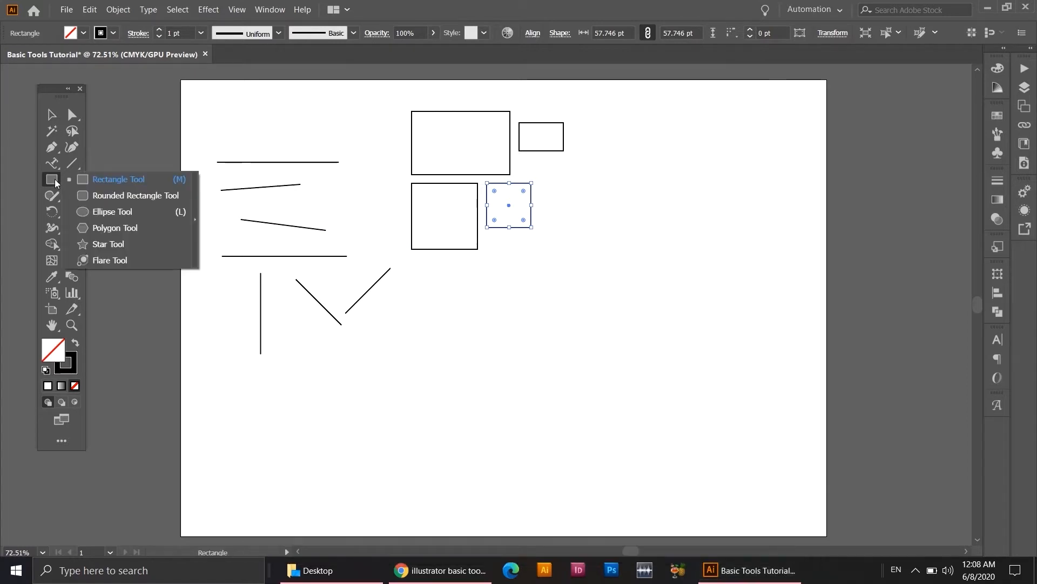
click(119, 210)
drag(599, 108, 633, 223)
drag(646, 132, 671, 174)
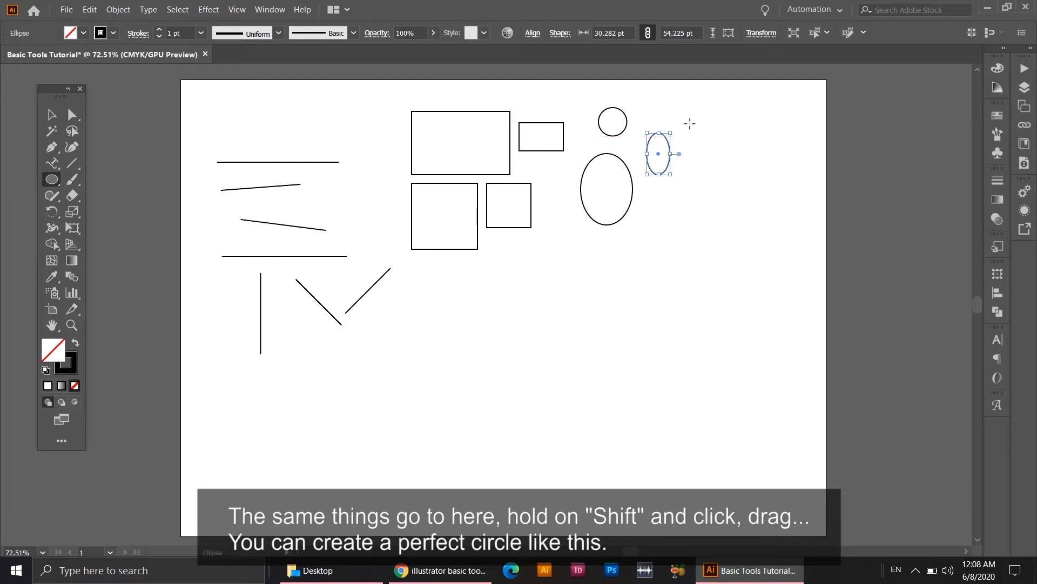
drag(692, 105, 755, 178)
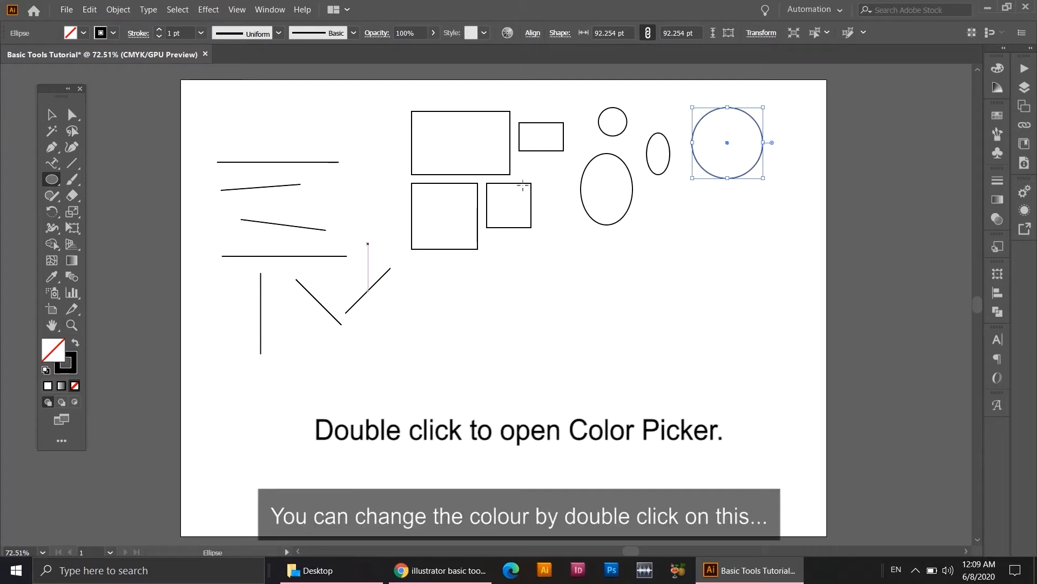
Fill the selected large circle with the pink colour C95F7D.
double_click(50, 354)
mouse_move(188, 345)
mouse_down()
mouse_move(197, 331)
mouse_move(265, 313)
mouse_up()
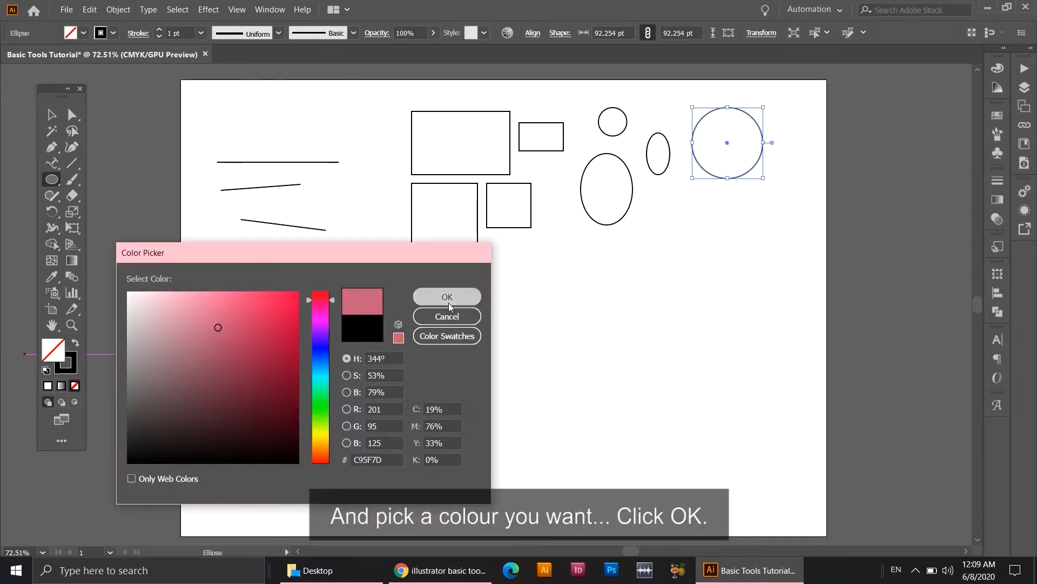
click(447, 298)
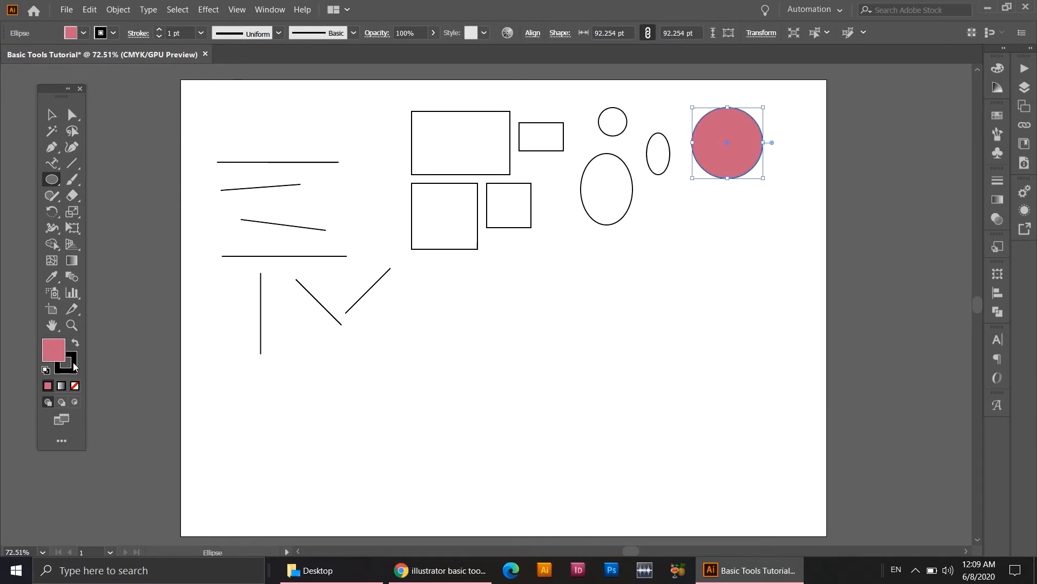
Set the large circle's stroke colour to dark blue 0E0B70.
click(75, 367)
double_click(78, 366)
text(E24B77)
text(0E0B70)
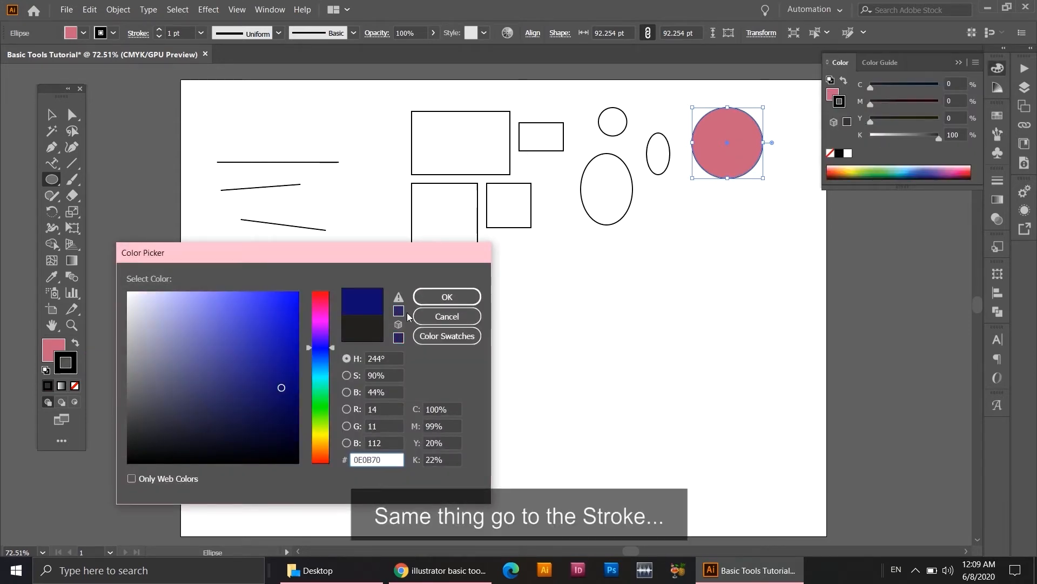
click(434, 298)
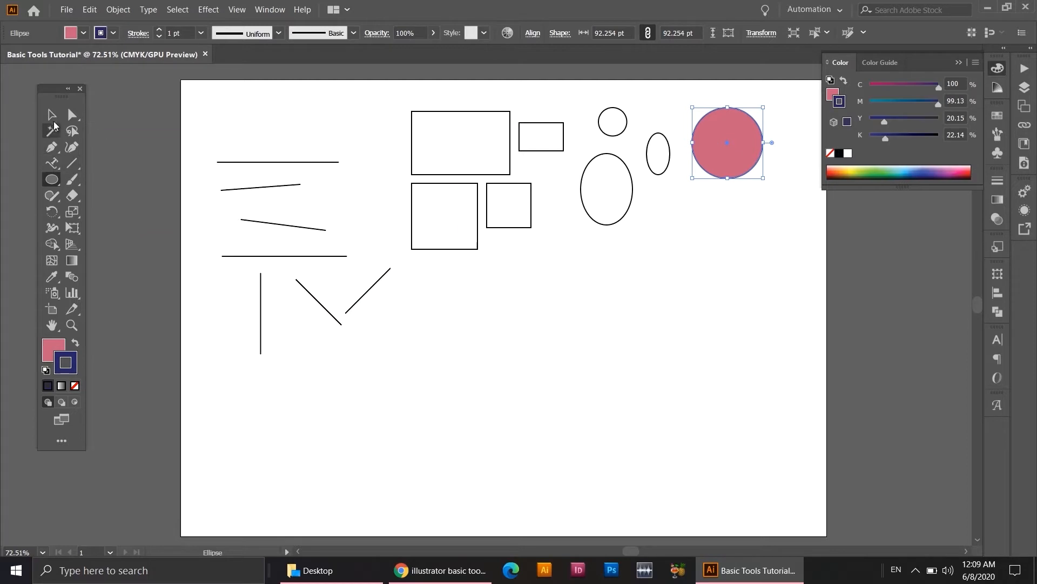
Apply the magenta swatch to the large circle's stroke and a brown swatch to its fill.
click(112, 36)
click(93, 56)
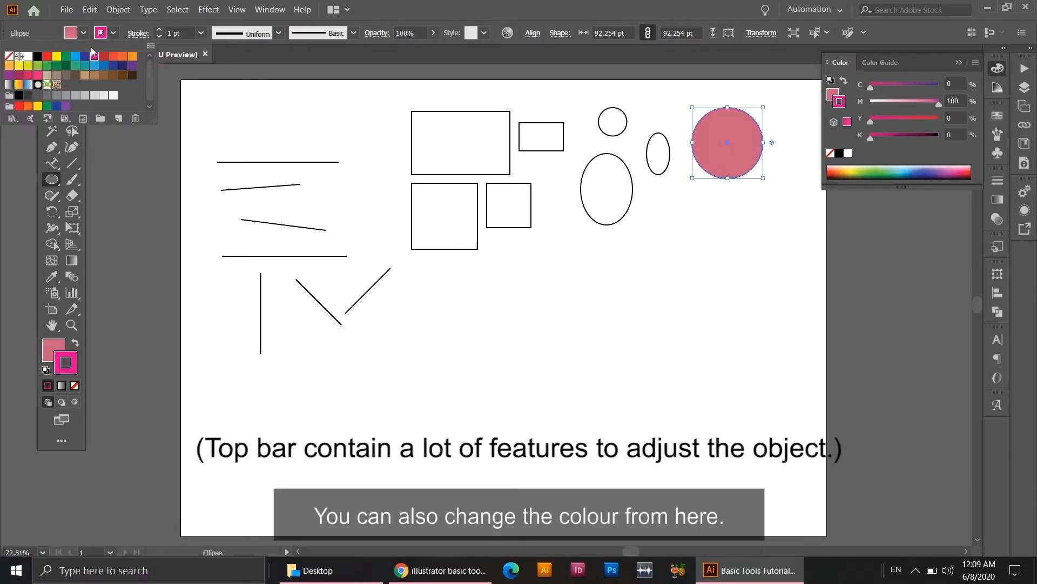
click(84, 33)
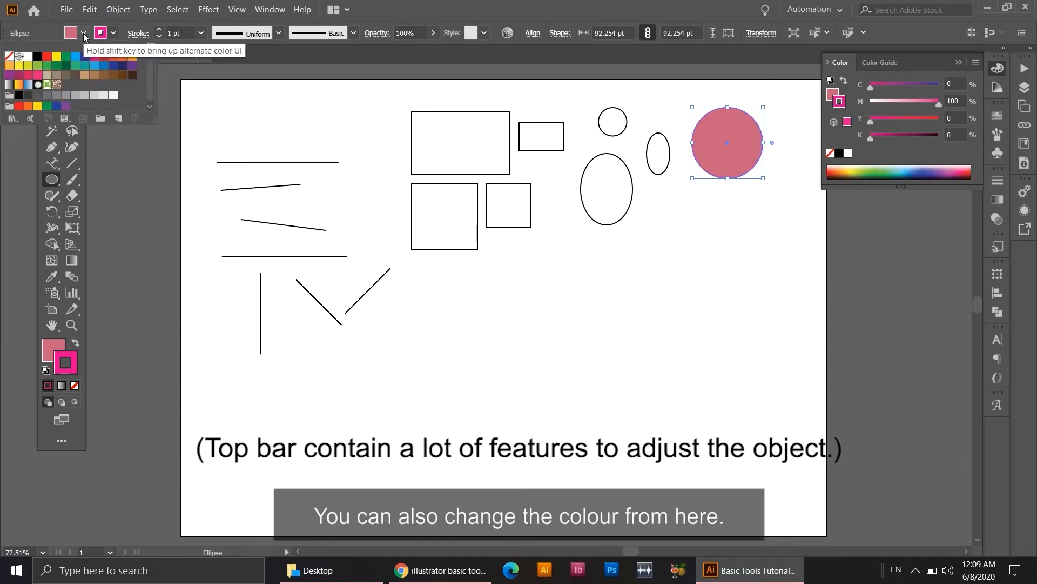
click(106, 80)
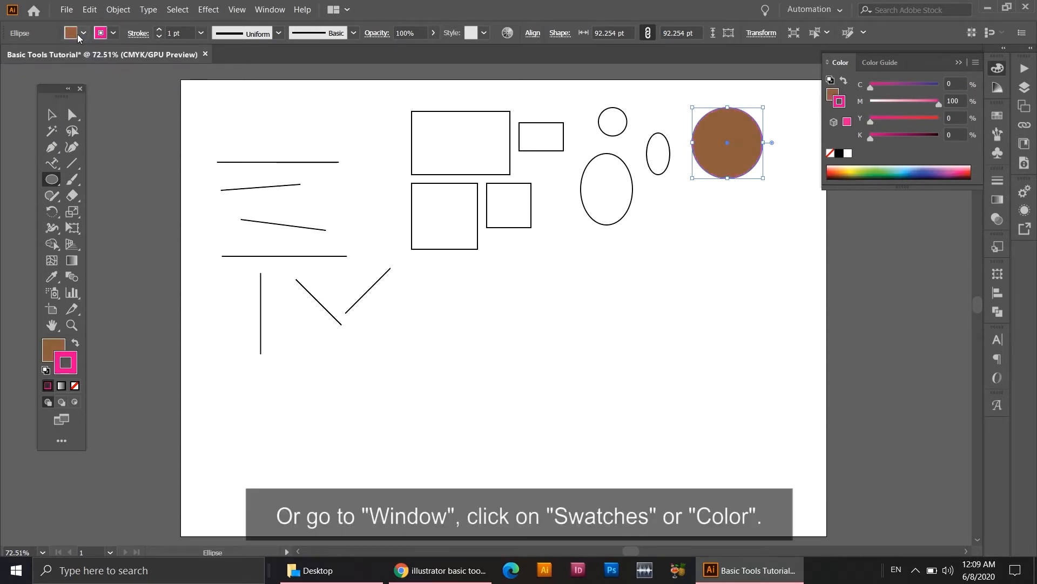
Show the available colour swatches and return to the CMYK colour sliders.
click(278, 9)
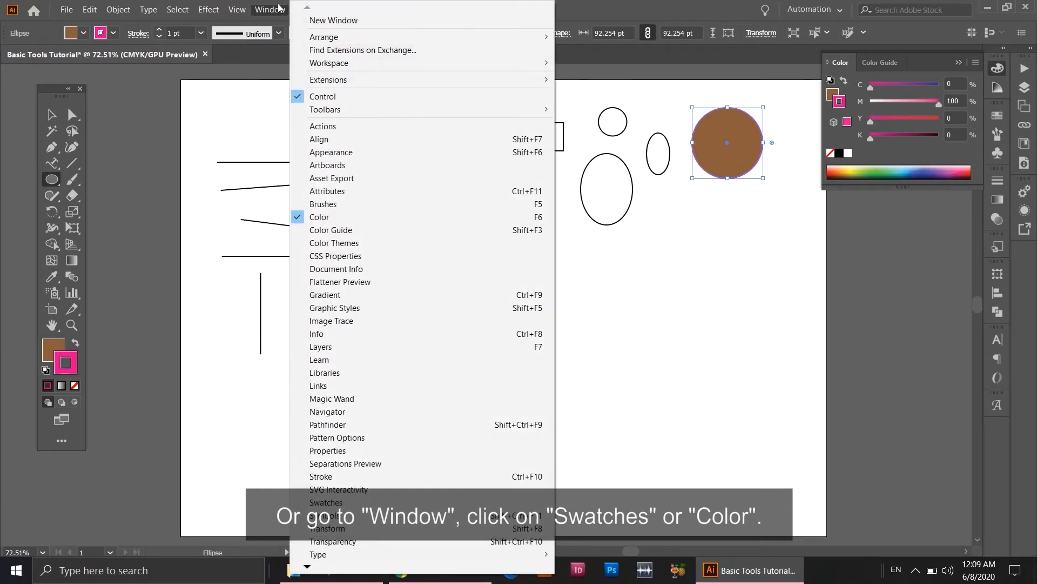
click(333, 503)
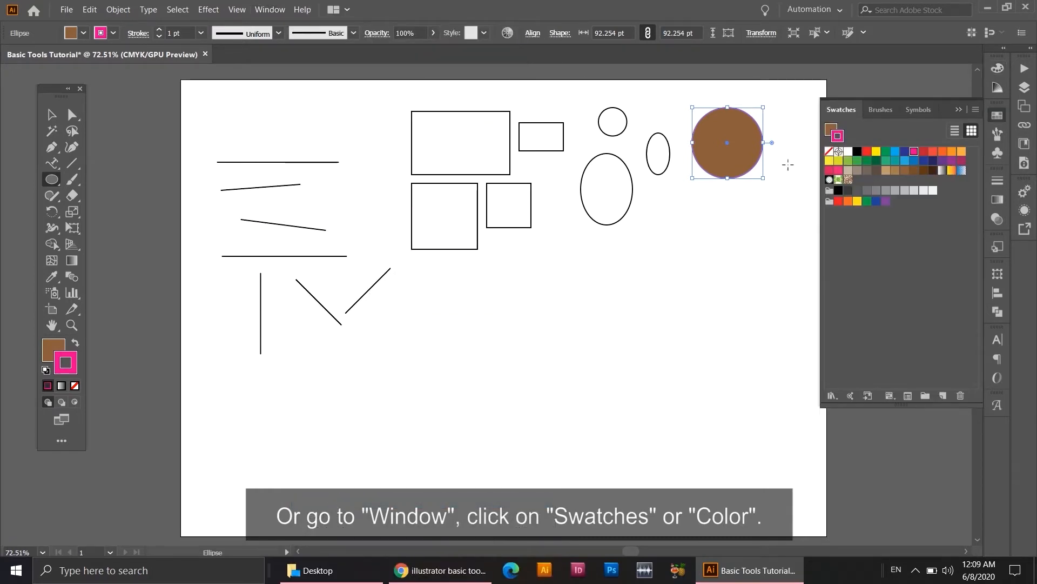
click(269, 12)
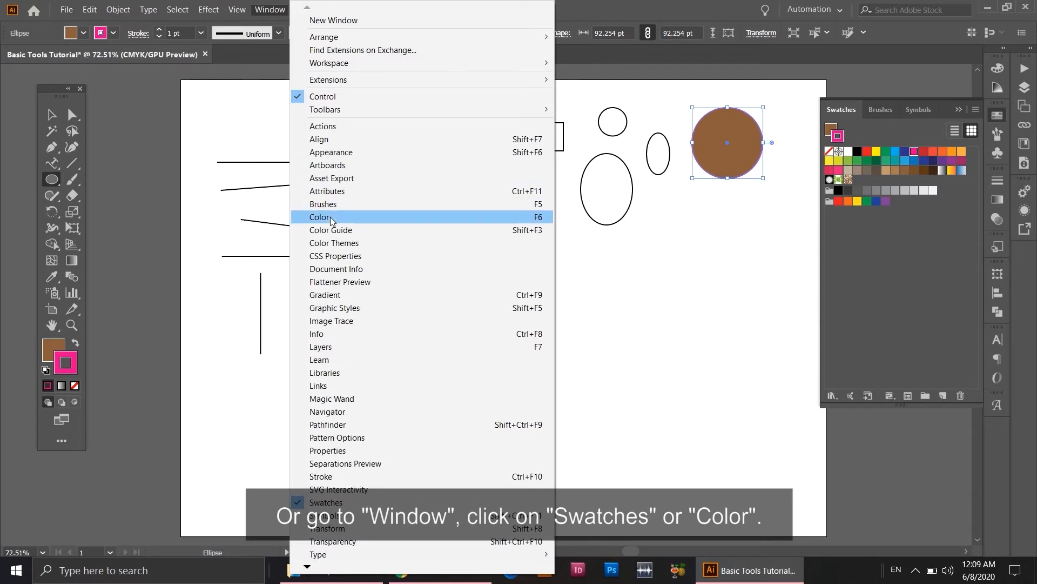
click(331, 214)
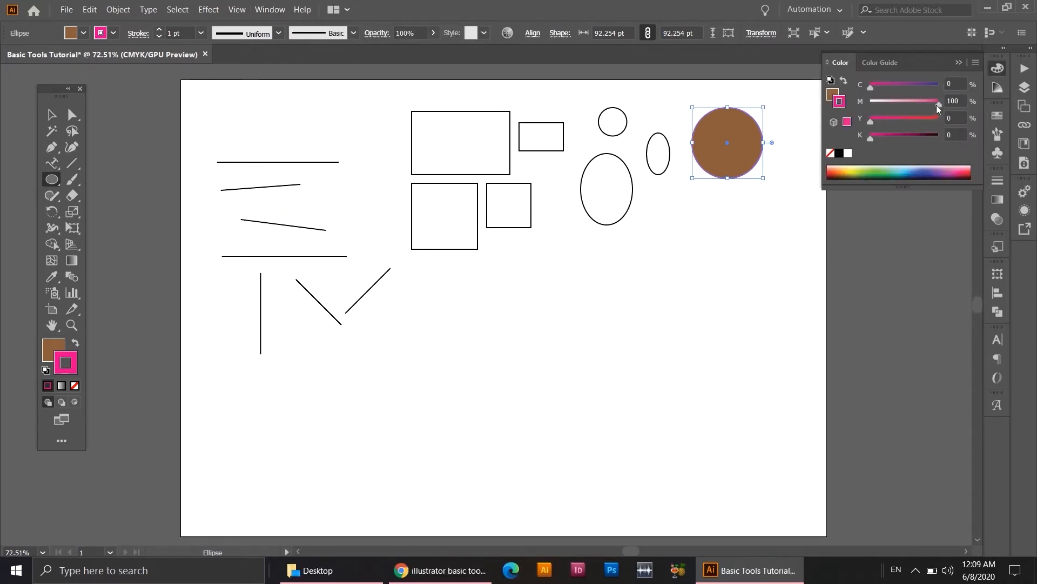
Mix a red stroke for the large circle, set its fill to light blue C 17, M 5, Y 0, K 0, and deselect it.
drag(901, 108, 925, 101)
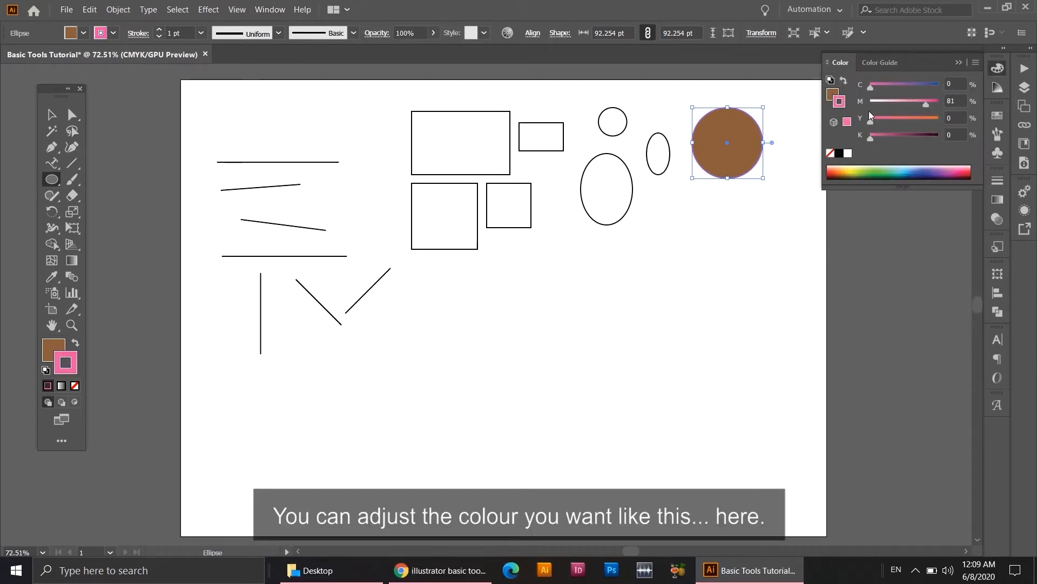
drag(870, 122, 916, 122)
click(832, 94)
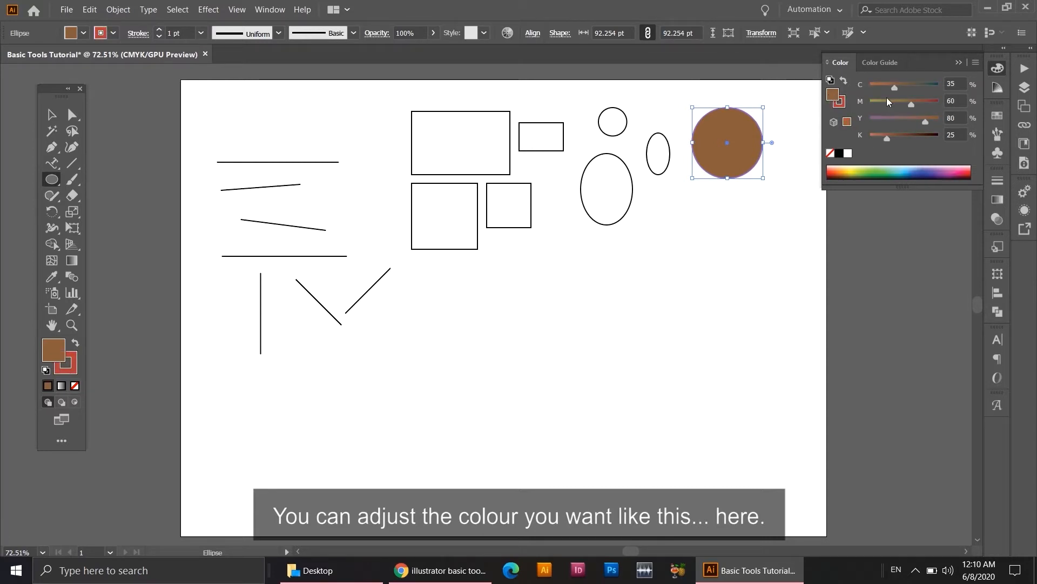
drag(877, 119, 877, 86)
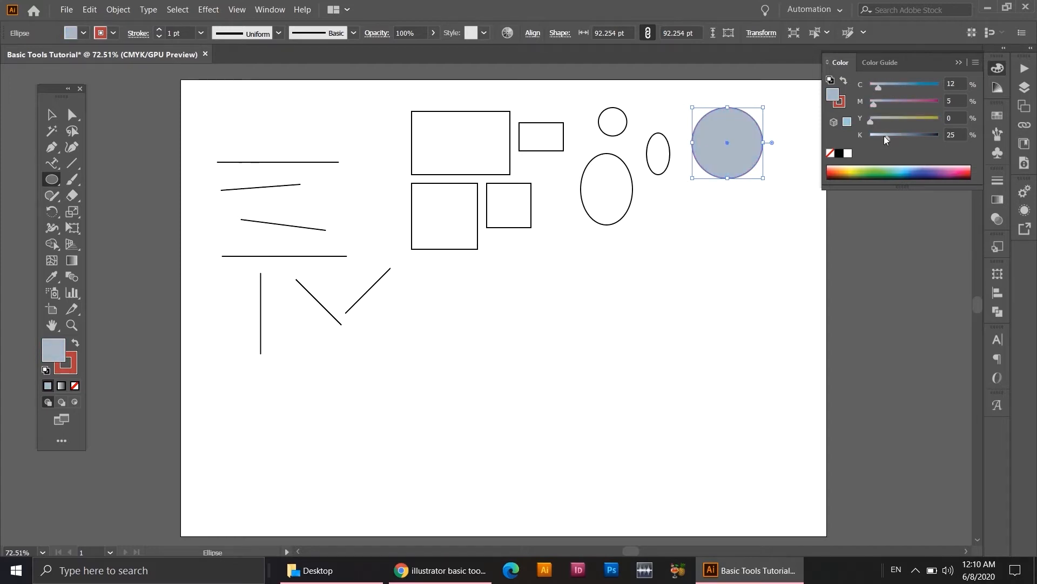
drag(886, 139, 862, 134)
drag(877, 88, 881, 90)
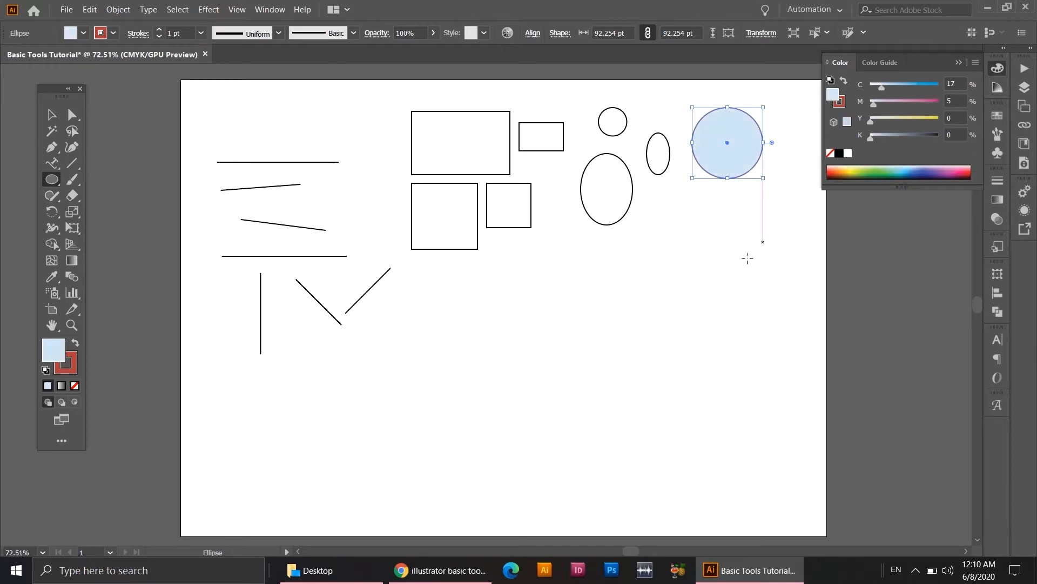
click(51, 115)
click(669, 324)
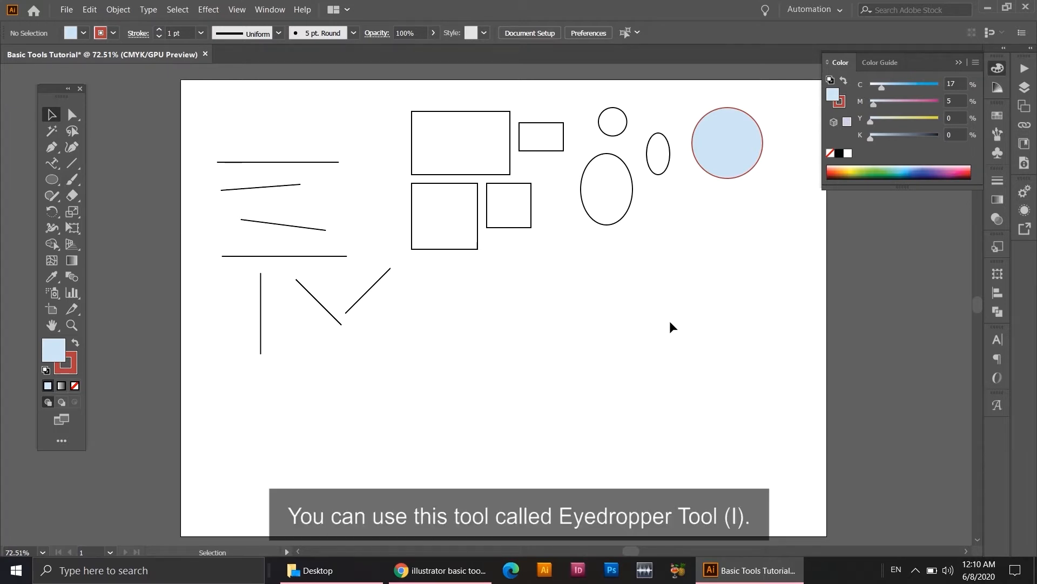
Place the linked image colour scheme final-04.jpg on the artboard below the drawn shapes.
click(57, 278)
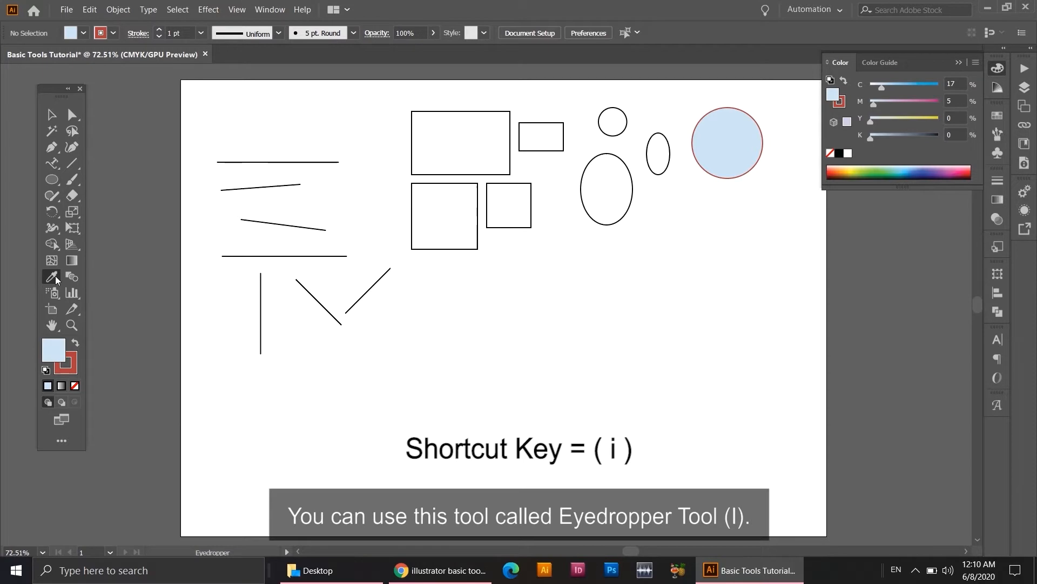
click(67, 9)
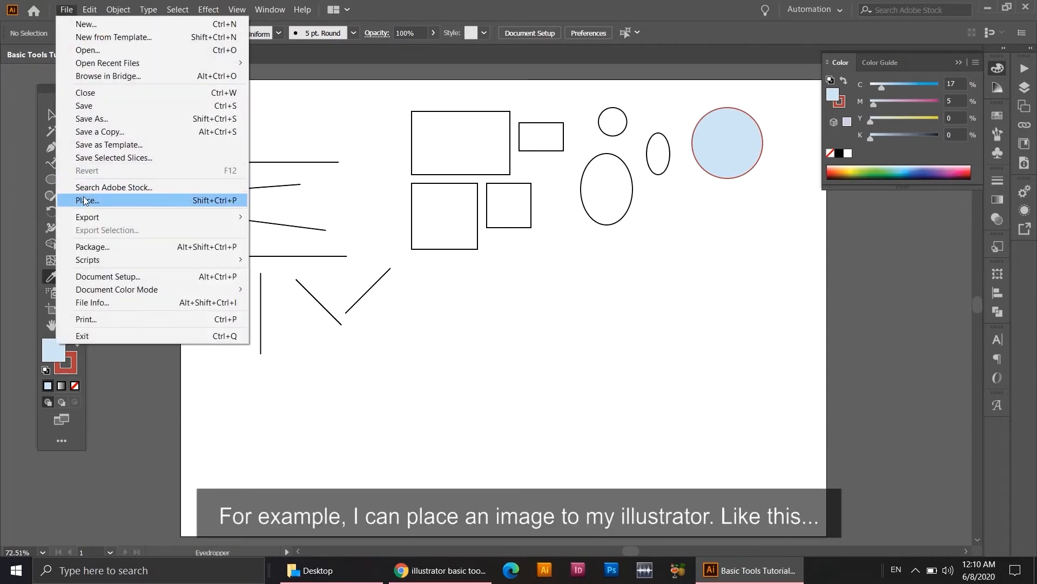
click(85, 201)
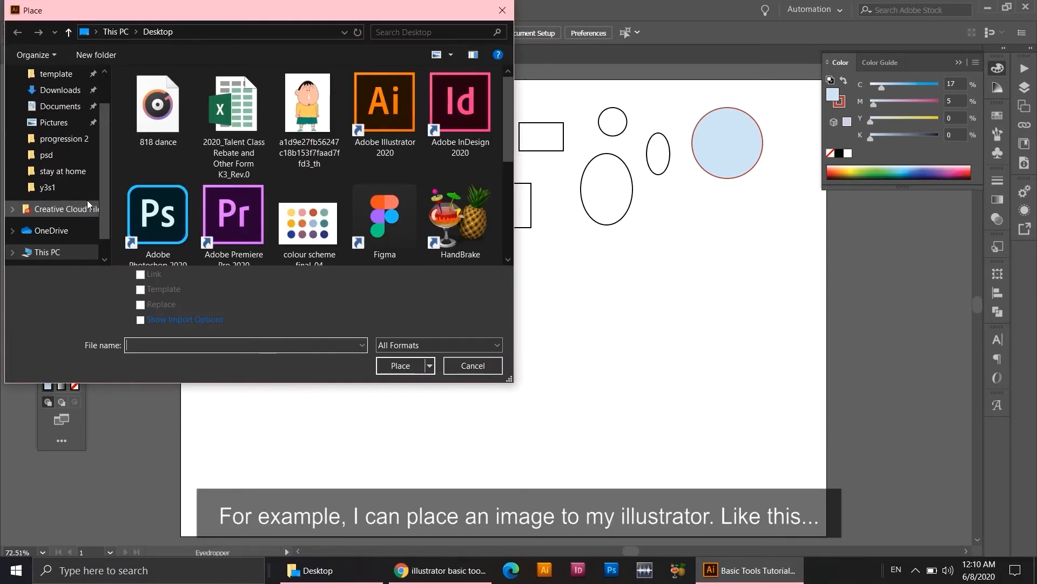
double_click(308, 225)
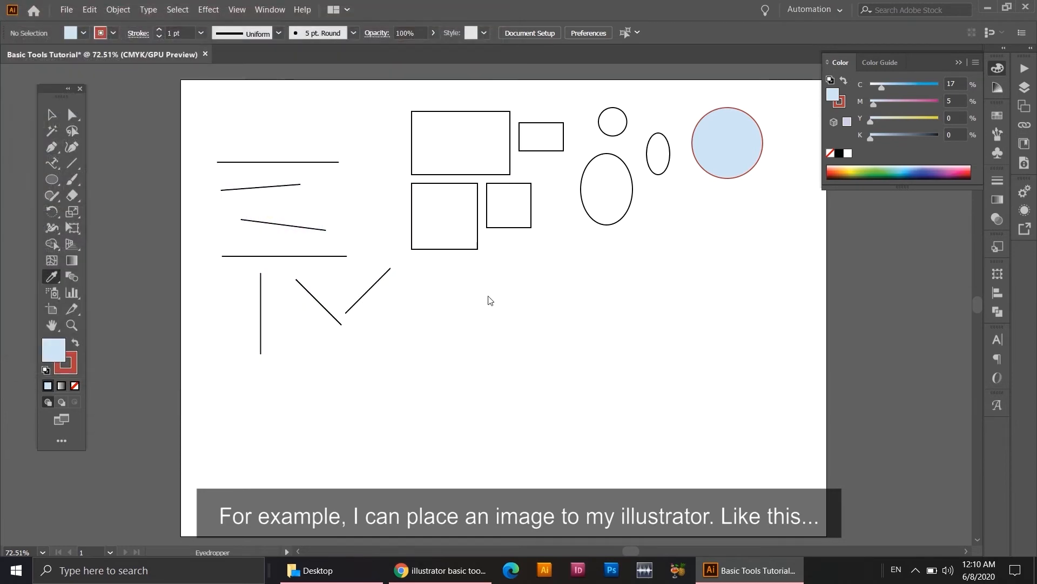
click(474, 295)
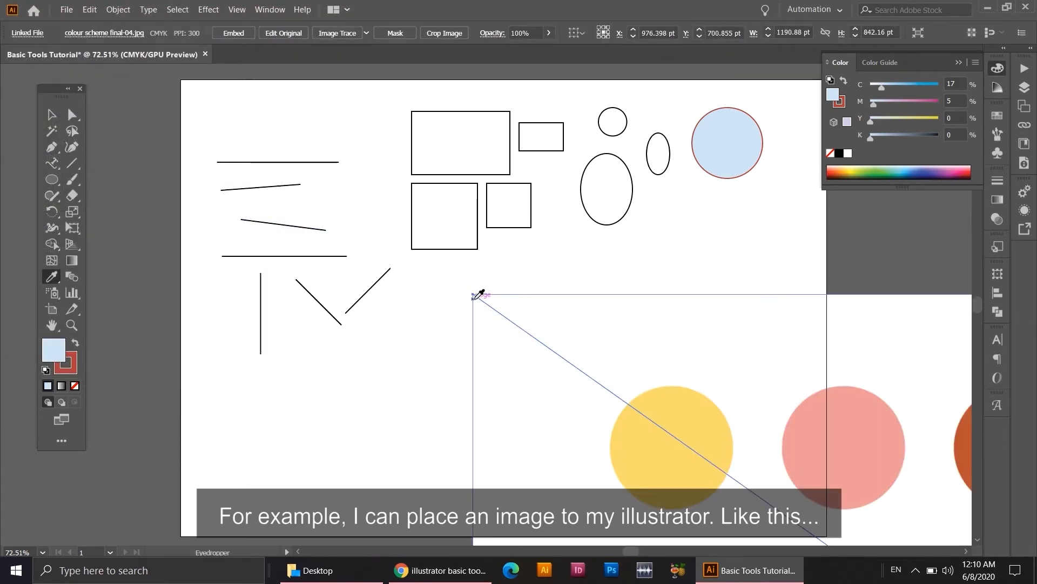
Scale the placed colour scheme image down to about 452 × 320 pt and move it into the artboard's lower-right corner.
key(v)
drag(556, 362, 325, 245)
drag(245, 182, 670, 480)
drag(741, 497, 416, 229)
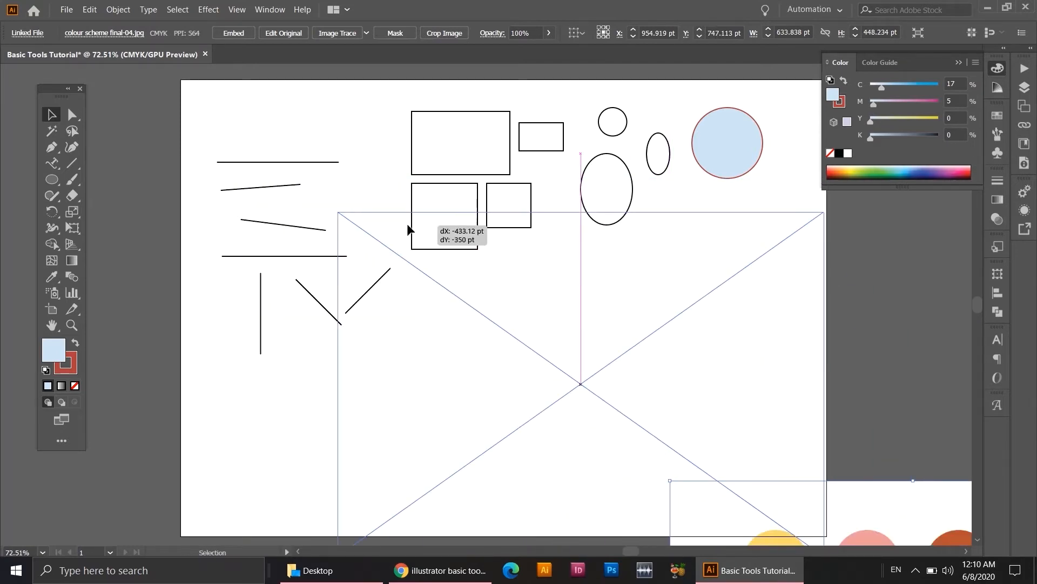
drag(344, 215, 457, 313)
drag(565, 376, 564, 337)
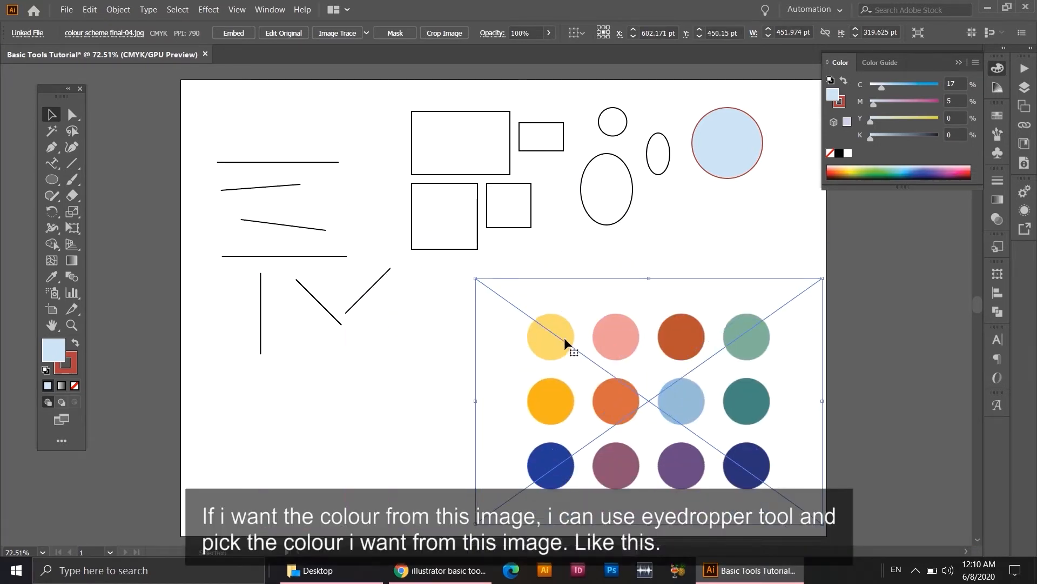
Sample several of the image's colours onto the large upright ellipse with the Eyedropper, finishing with the orange in the middle row, and deselect.
click(597, 207)
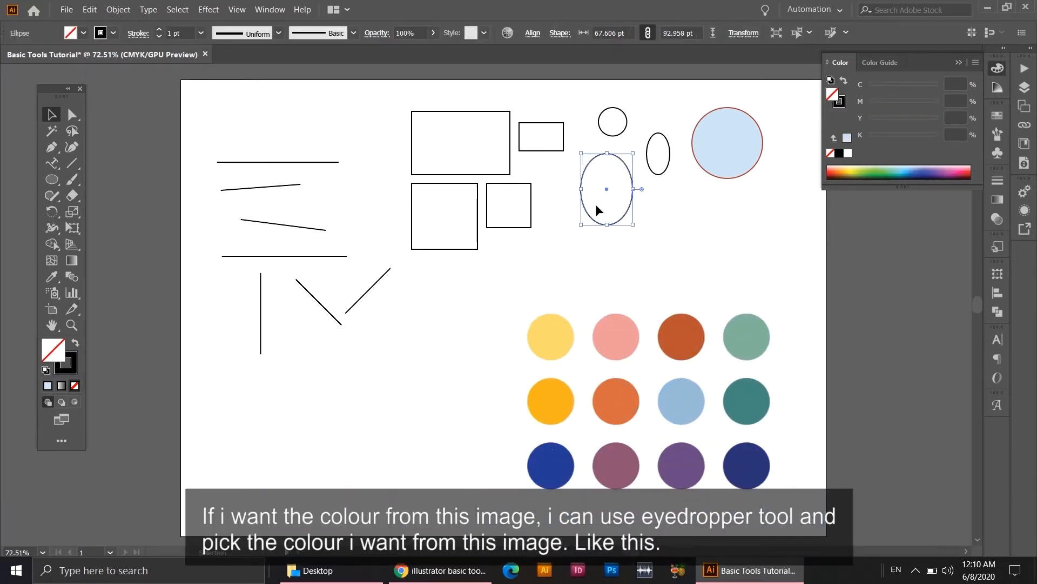
click(56, 278)
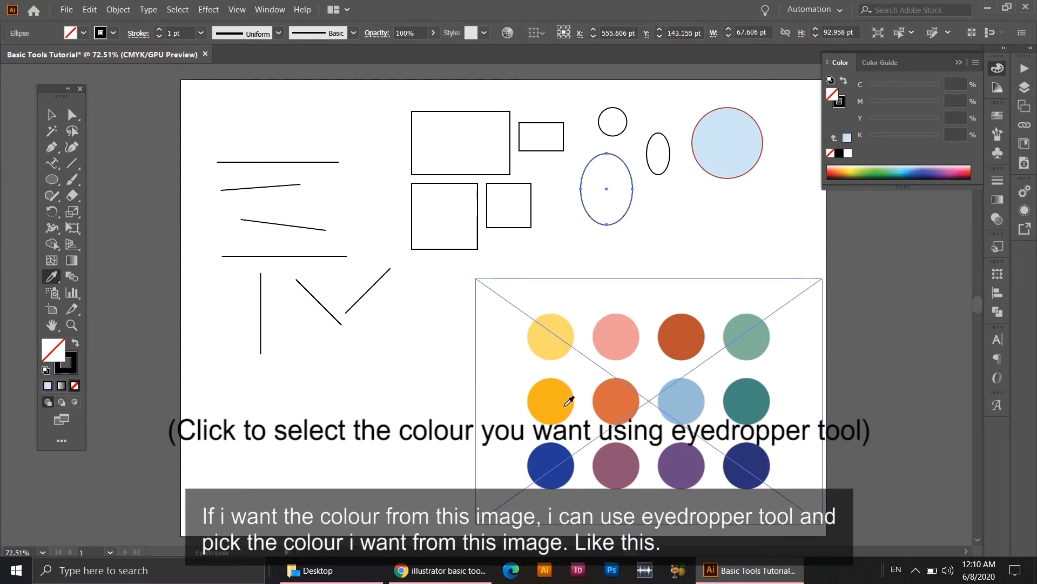
click(610, 332)
click(685, 338)
click(740, 399)
click(702, 464)
click(629, 471)
click(623, 409)
click(559, 416)
click(556, 451)
click(548, 349)
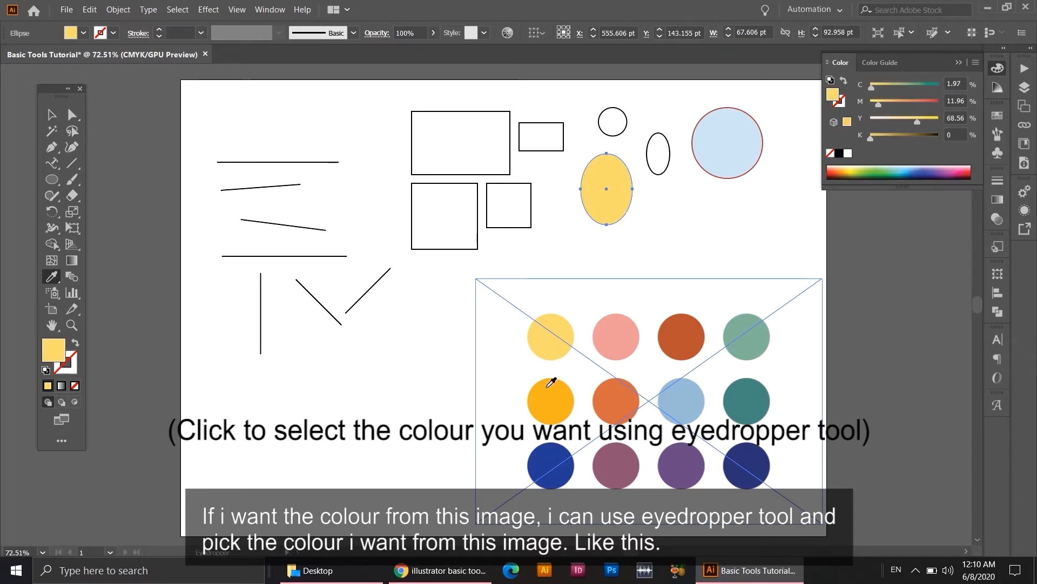
click(616, 394)
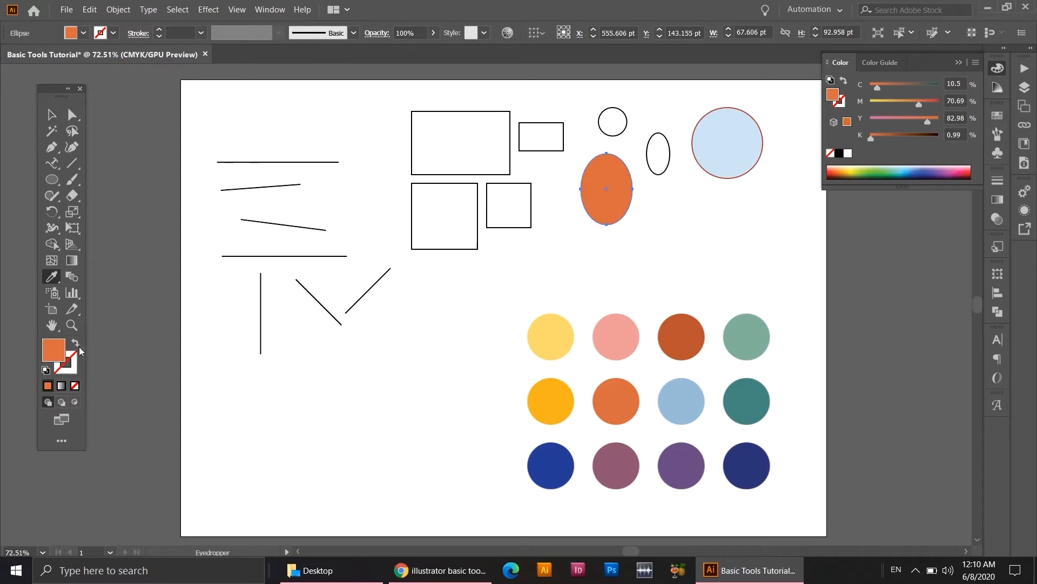
click(51, 116)
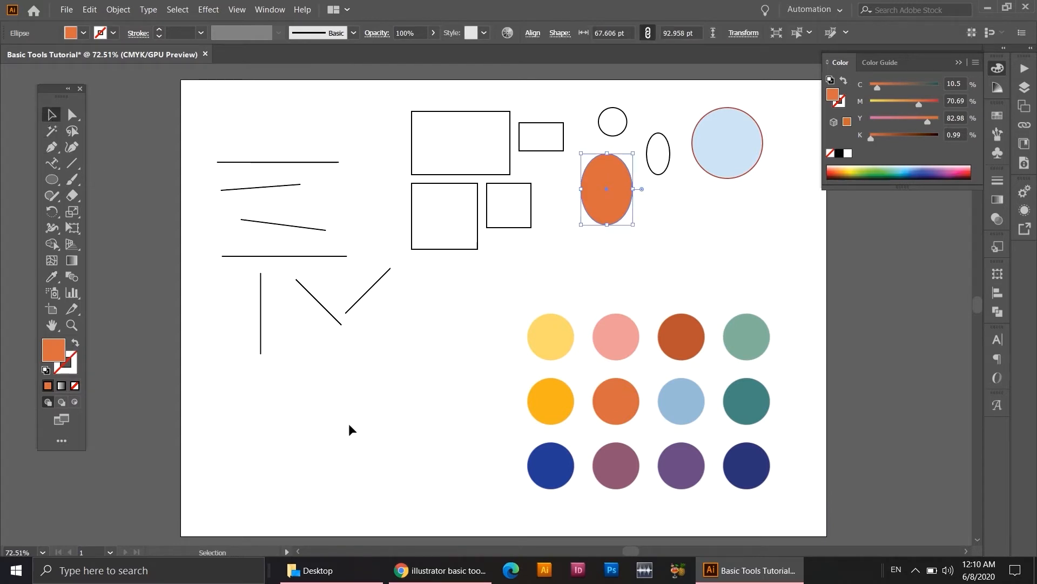
click(364, 443)
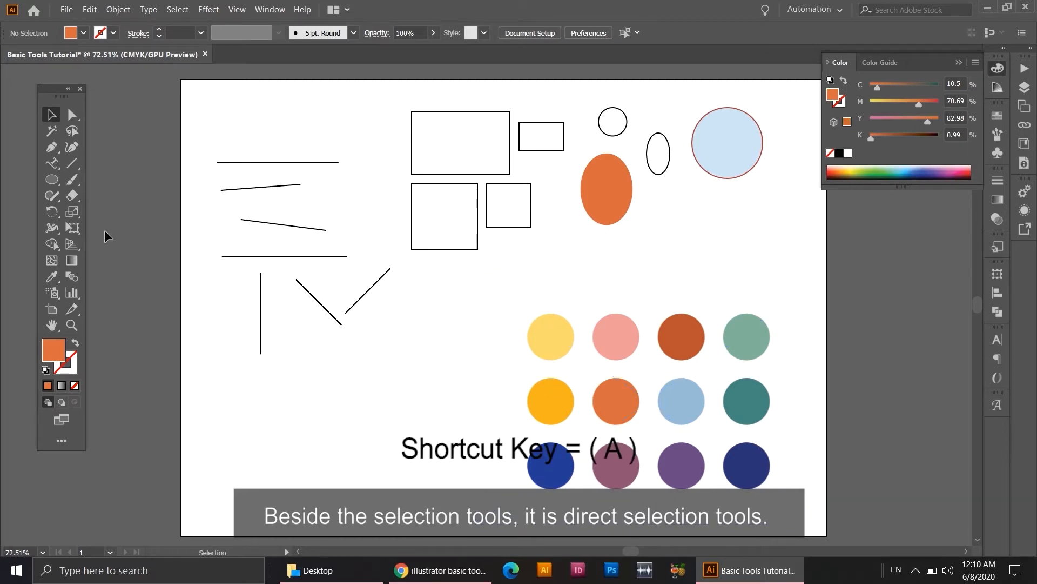
Reshape the orange ellipse into an irregular rounded blob by pulling its four anchor points outward with Direct Selection.
click(72, 116)
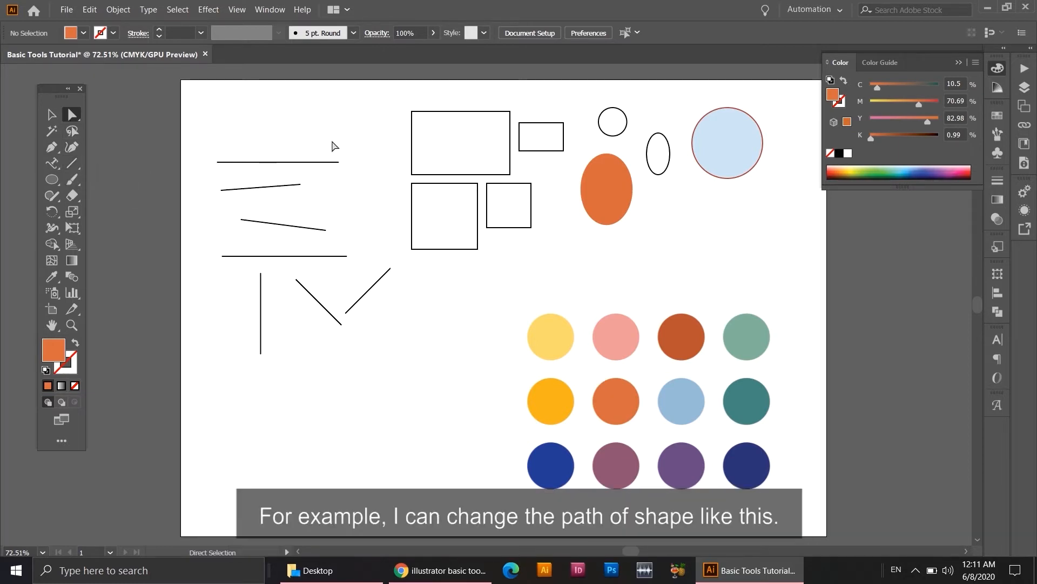
click(607, 155)
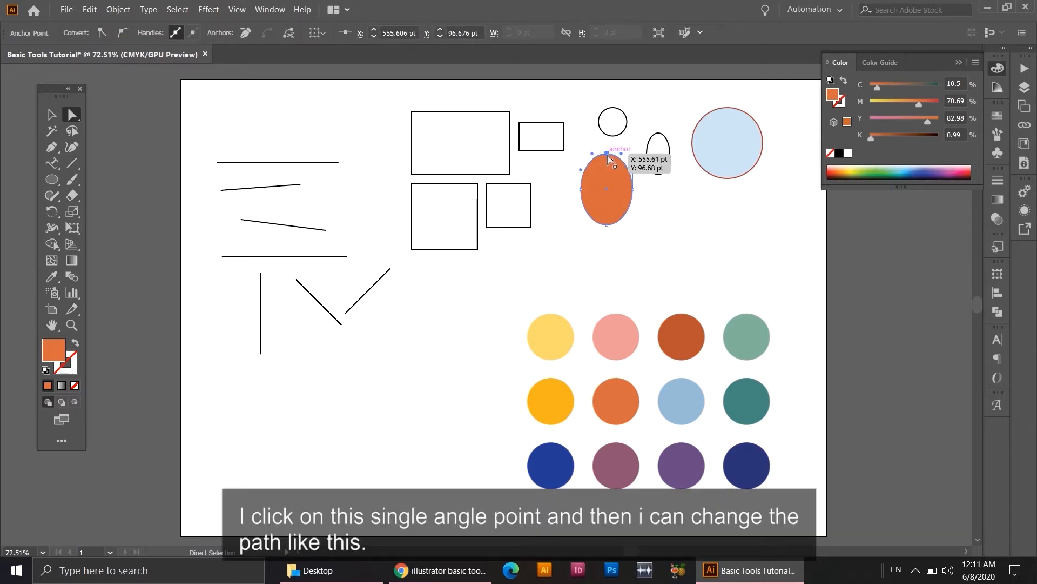
drag(607, 153, 607, 143)
click(634, 189)
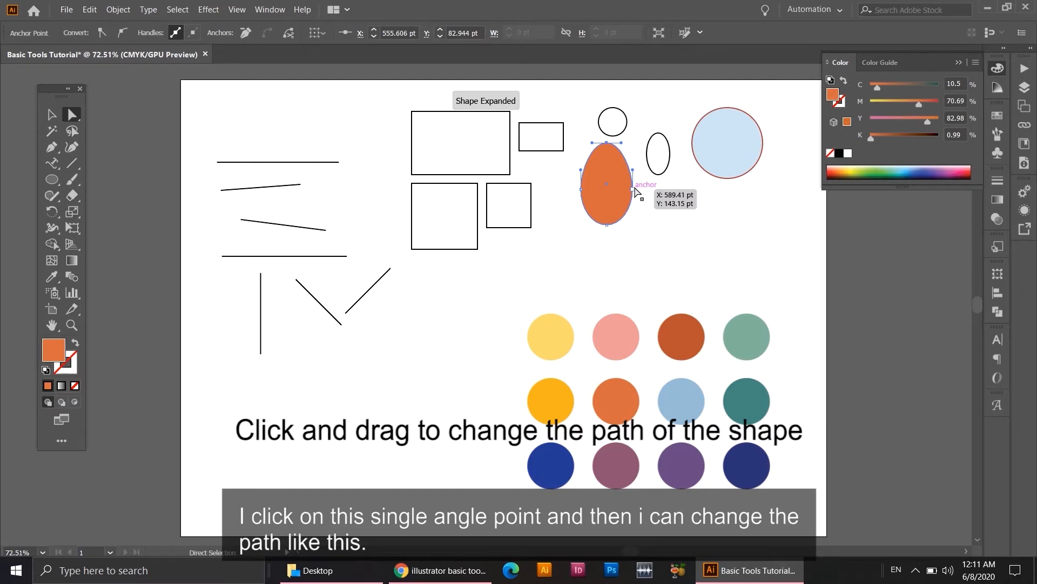
drag(635, 189, 649, 189)
drag(607, 225, 662, 252)
drag(582, 190, 564, 203)
click(481, 131)
Move the two upper corner points of the largest rectangle up and outward to form a trapezoid.
click(495, 111)
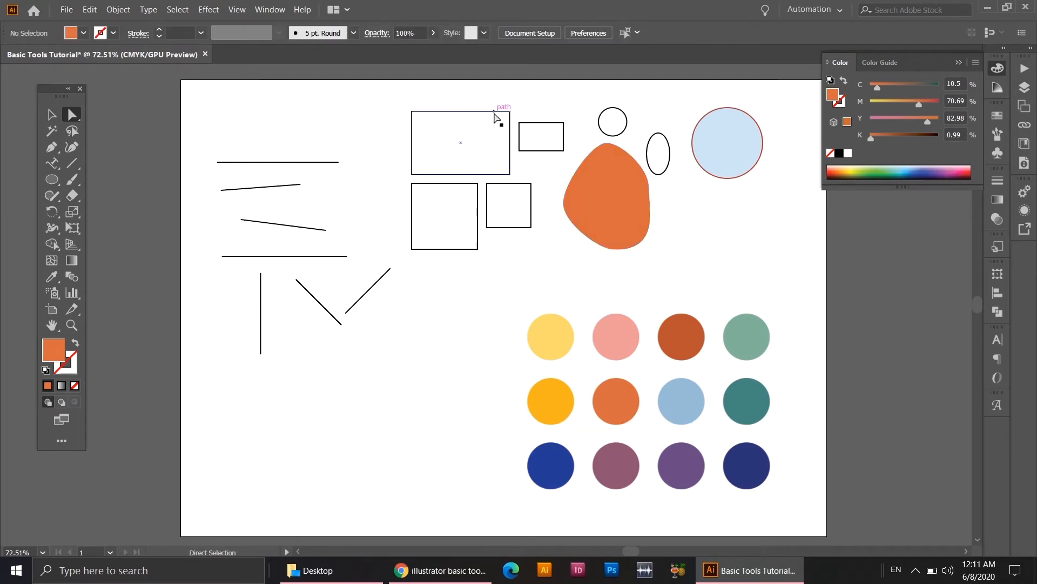
drag(510, 116, 517, 97)
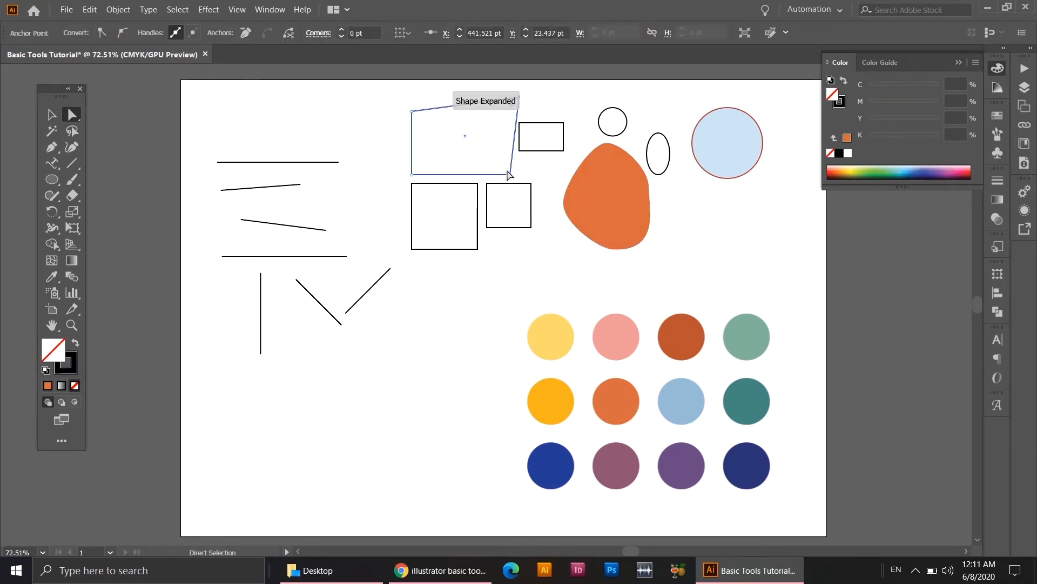
drag(412, 112, 389, 101)
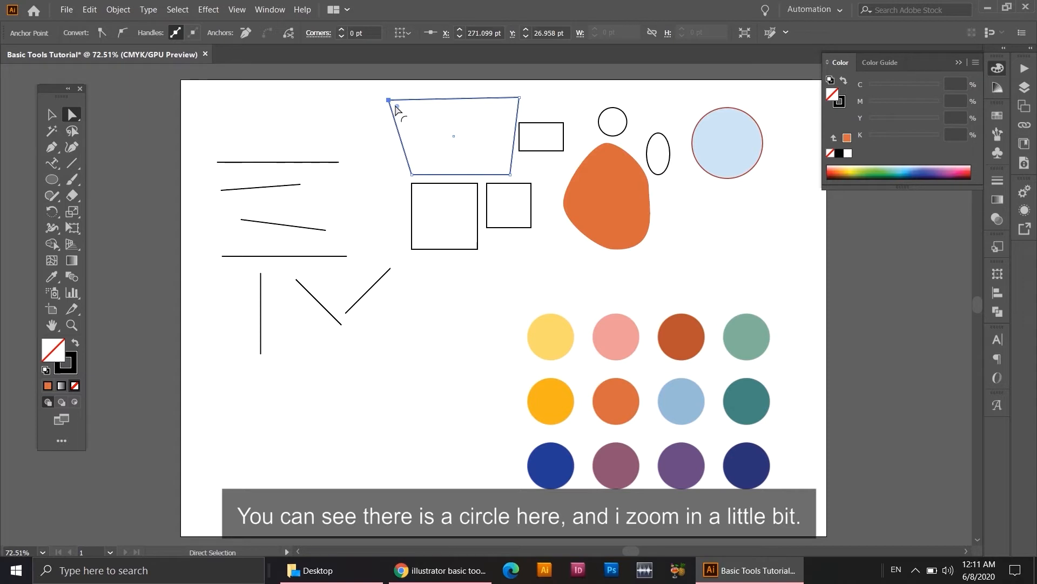
Round the trapezoid's upper-left corner to a radius of about 56 pt using its live corner handle.
key(ctrl+equal)
key(ctrl+equal)
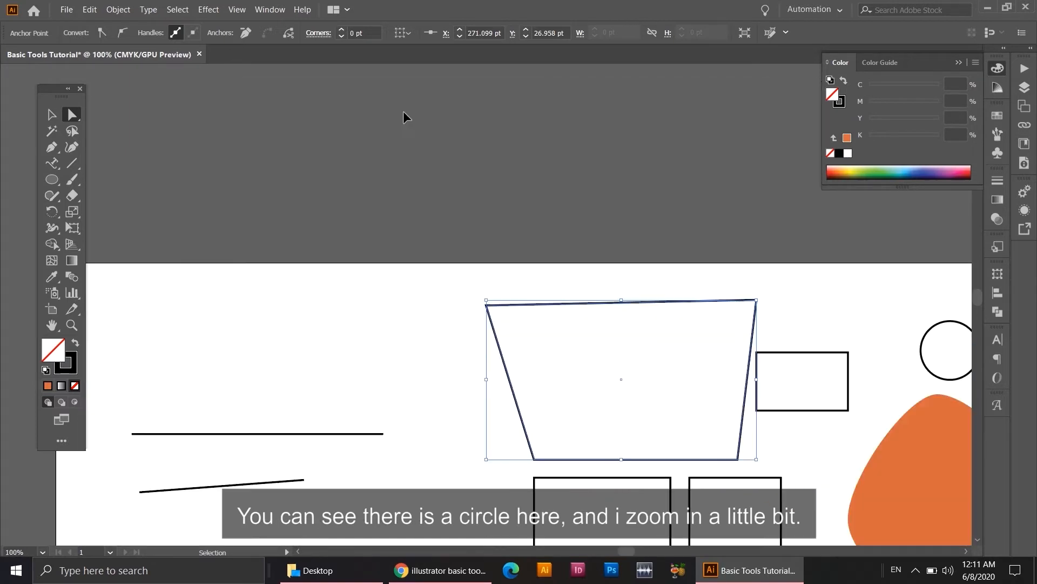
drag(485, 299, 426, 219)
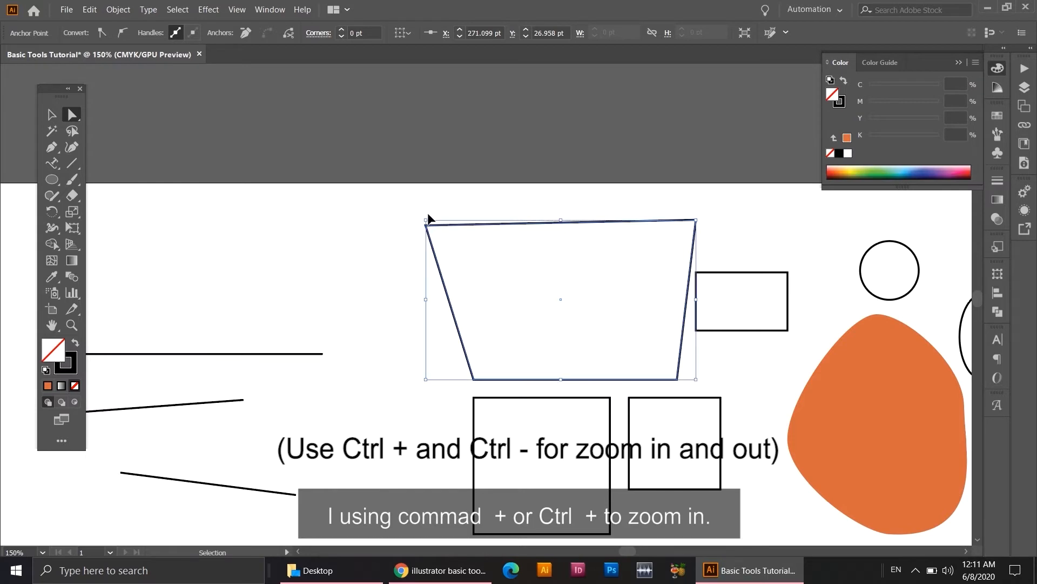
key(ctrl+equal)
key(ctrl+equal)
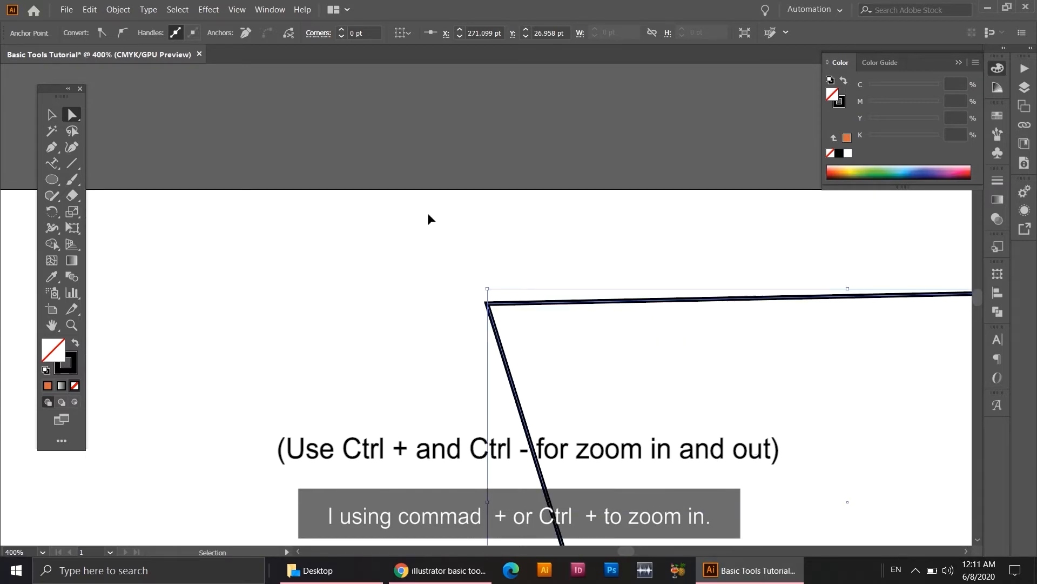
key(ctrl+equal)
drag(347, 170, 301, 132)
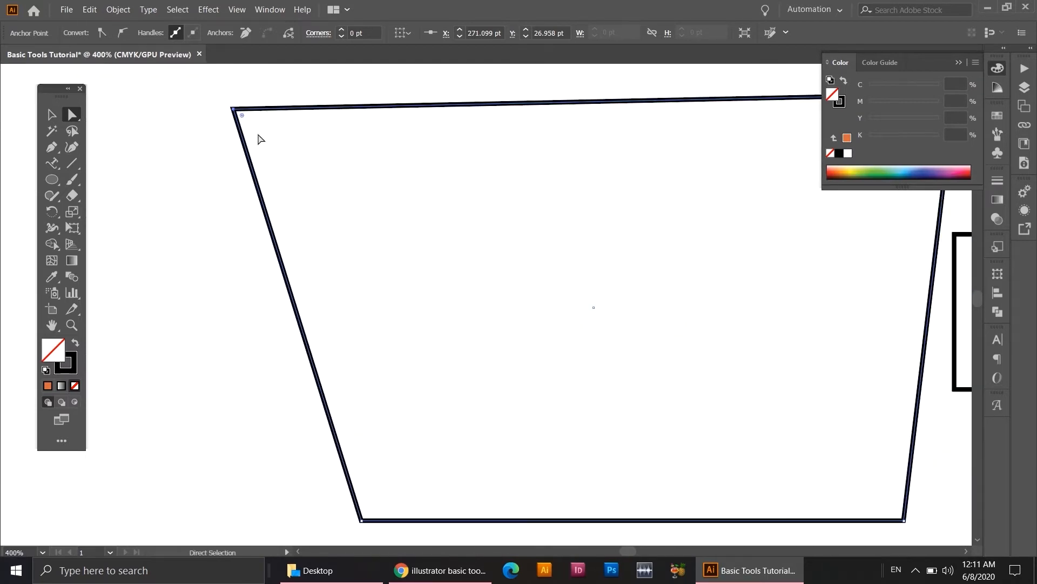
drag(242, 116, 552, 340)
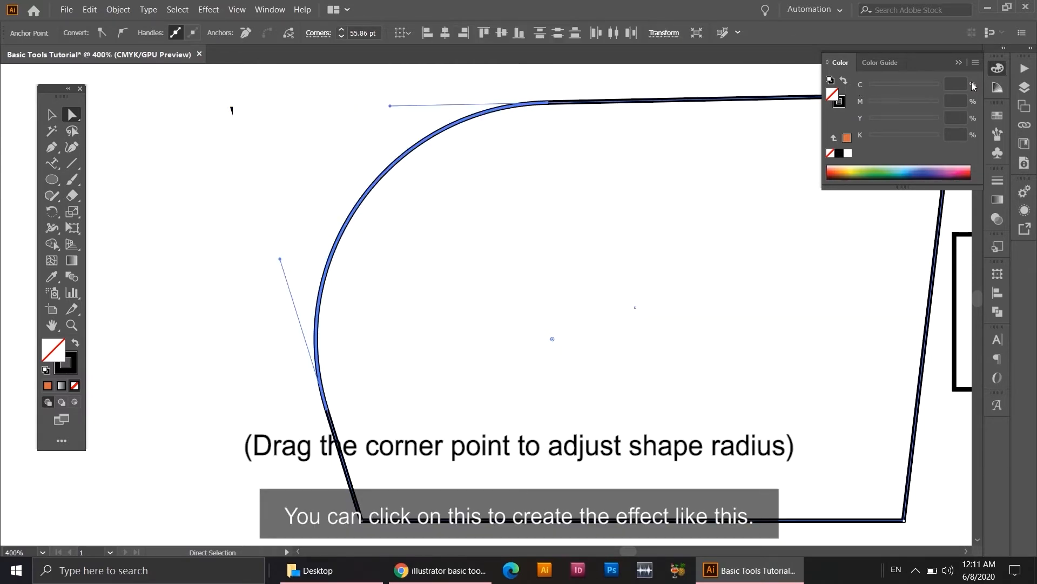
Collapse the colour sliders and round the trapezoid's upper-right corner to a radius of about 24 pt.
click(959, 63)
drag(766, 229, 584, 250)
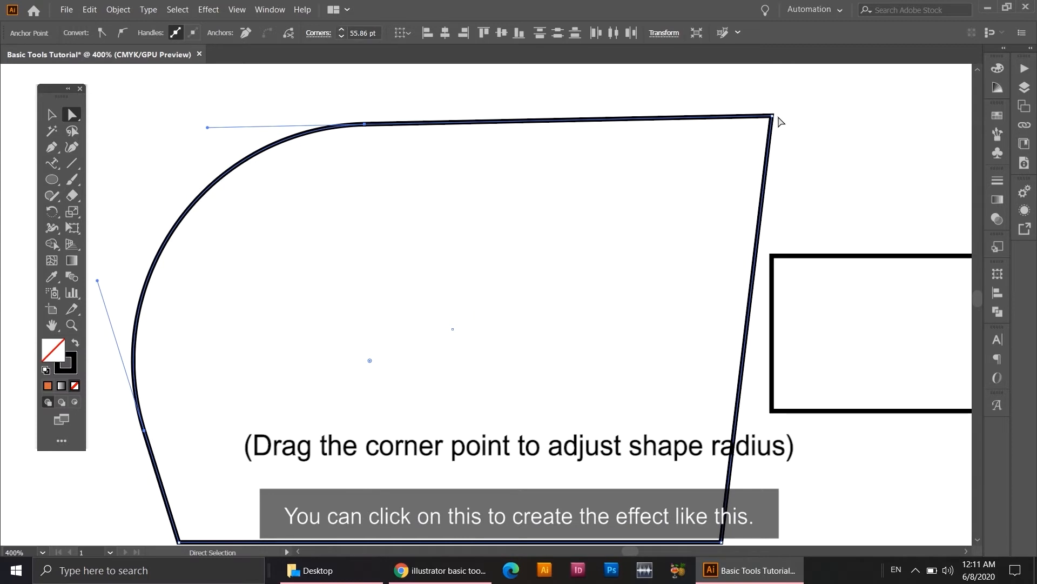
click(773, 117)
drag(703, 176, 683, 250)
key(ctrl+minus)
key(ctrl+minus)
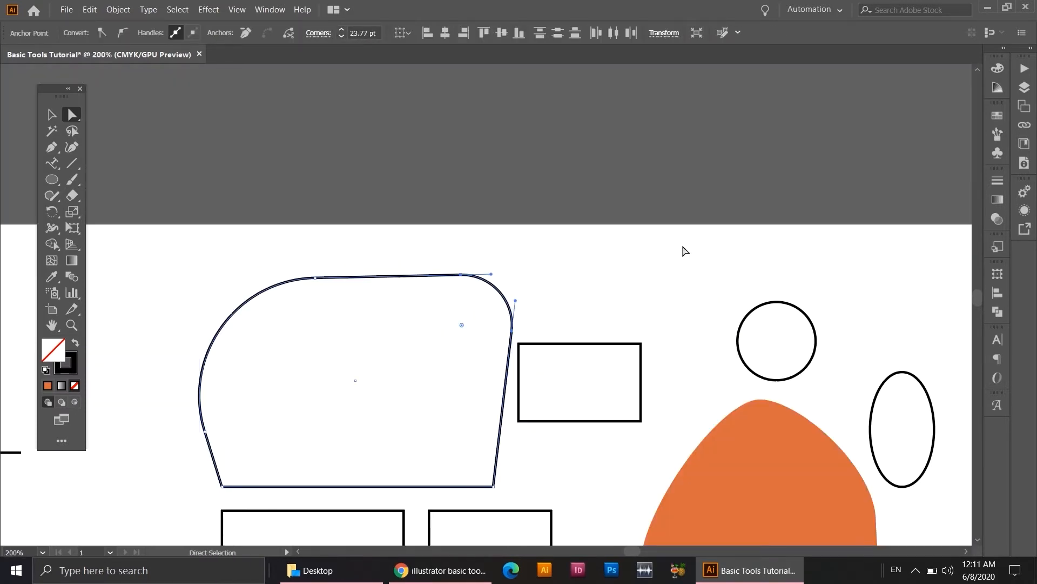
Undo both corner roundings on the trapezoid.
drag(632, 294, 754, 227)
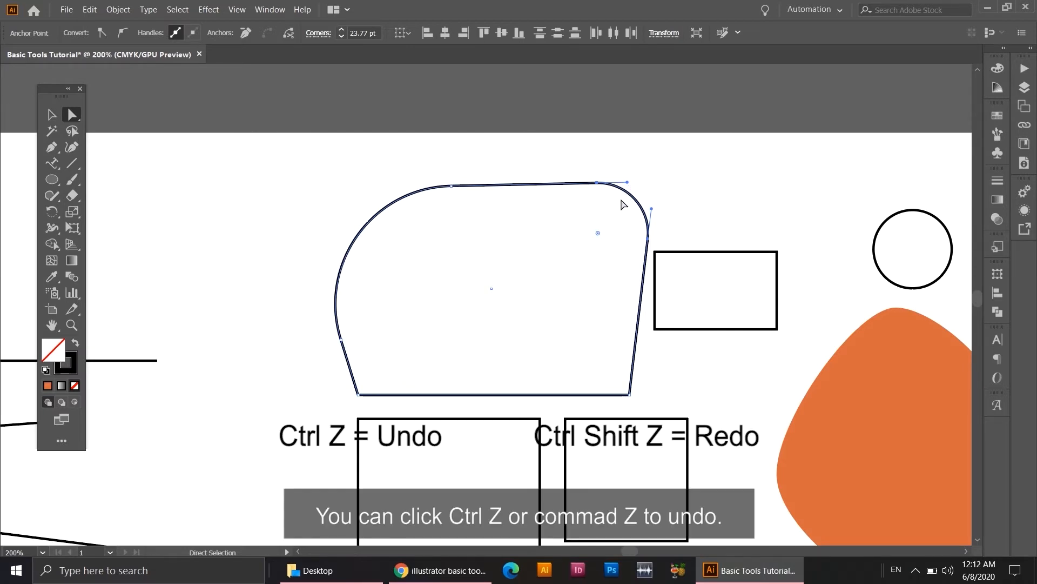
key(ctrl+z)
key(ctrl+z)
key(ctrl+z)
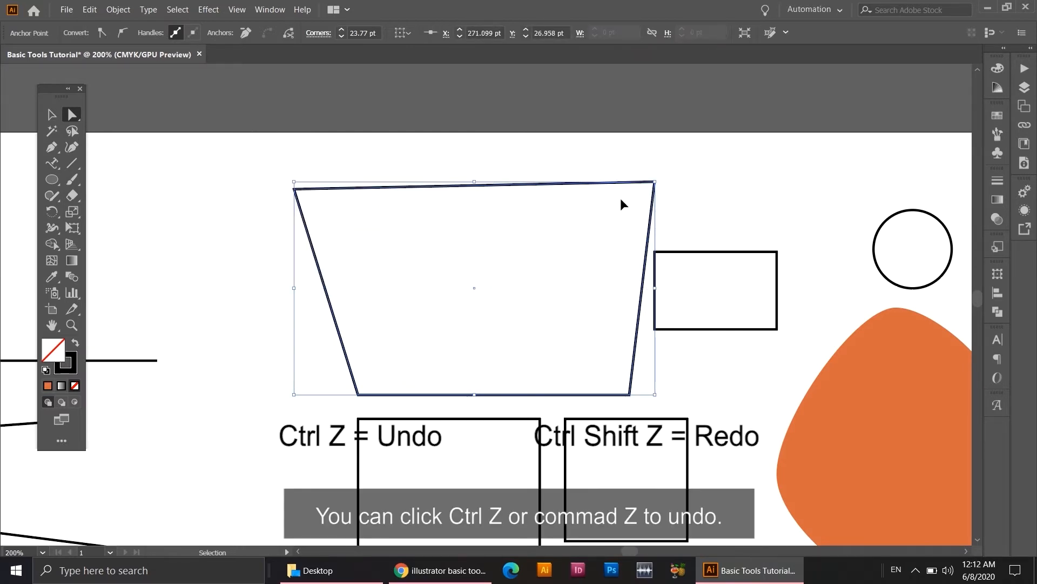
click(51, 115)
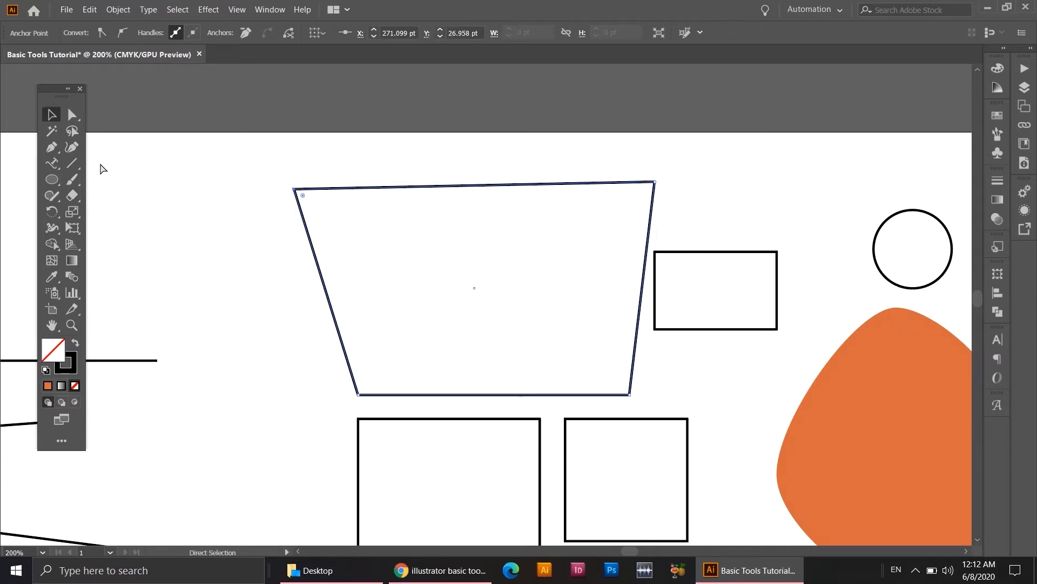
Create an area text box in the artboard's empty lower-left region and enter "Creart 2020, Creart Level Up".
key(ctrl+minus)
key(ctrl+minus)
drag(537, 387, 549, 288)
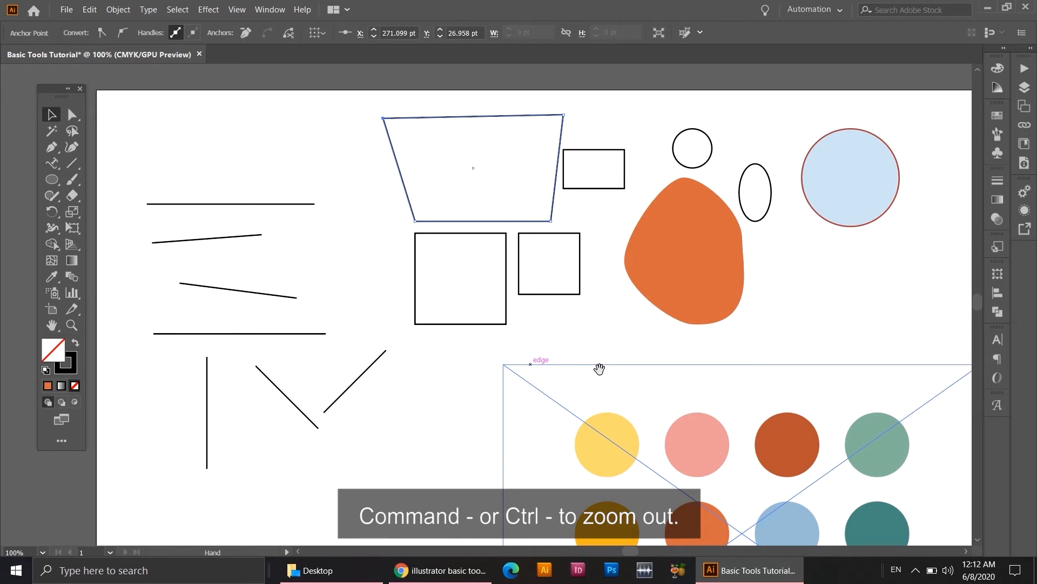
drag(597, 366, 529, 269)
key(ctrl+minus)
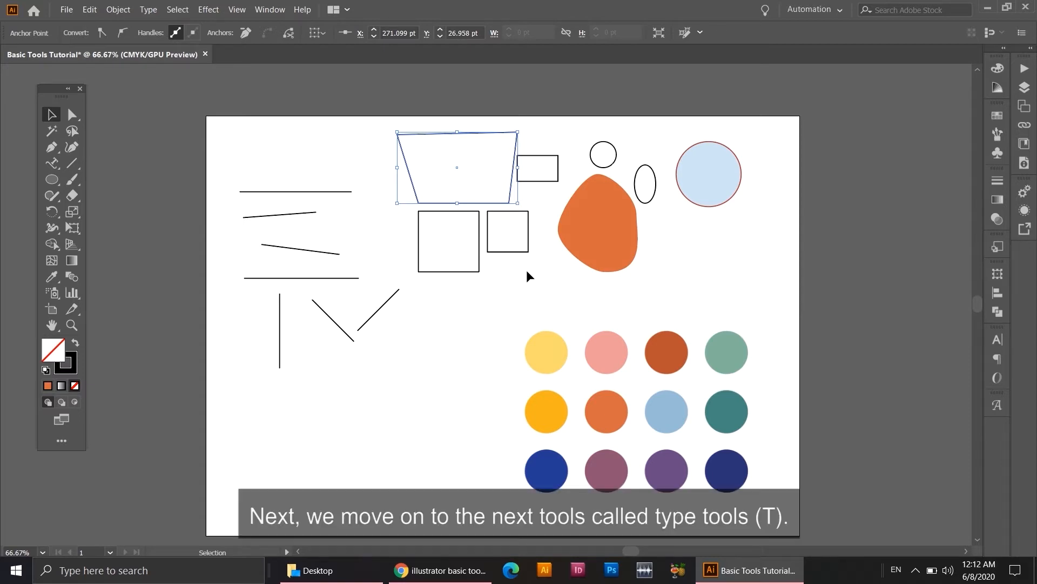
drag(60, 169, 97, 163)
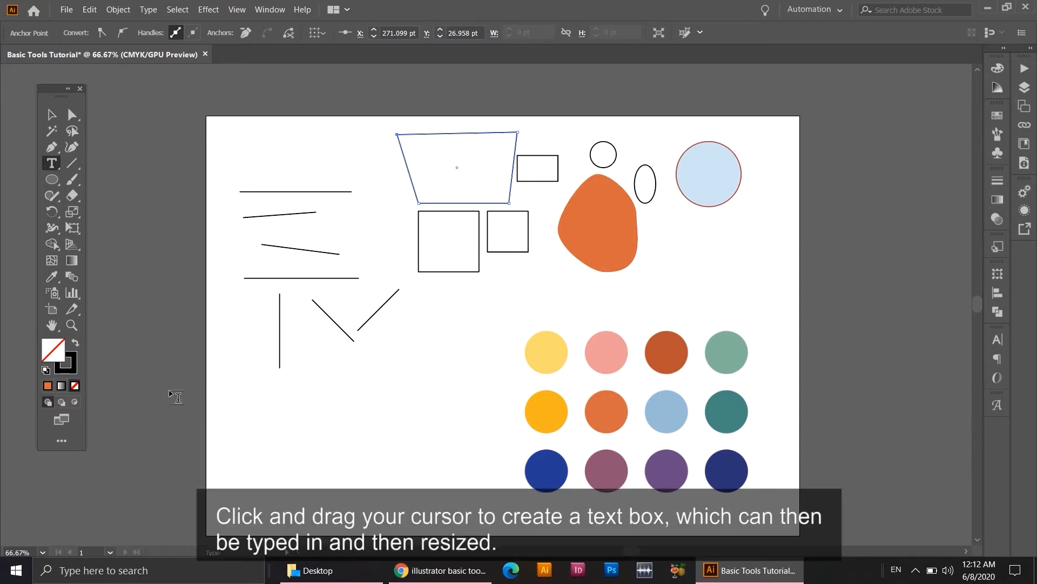
drag(233, 397, 409, 498)
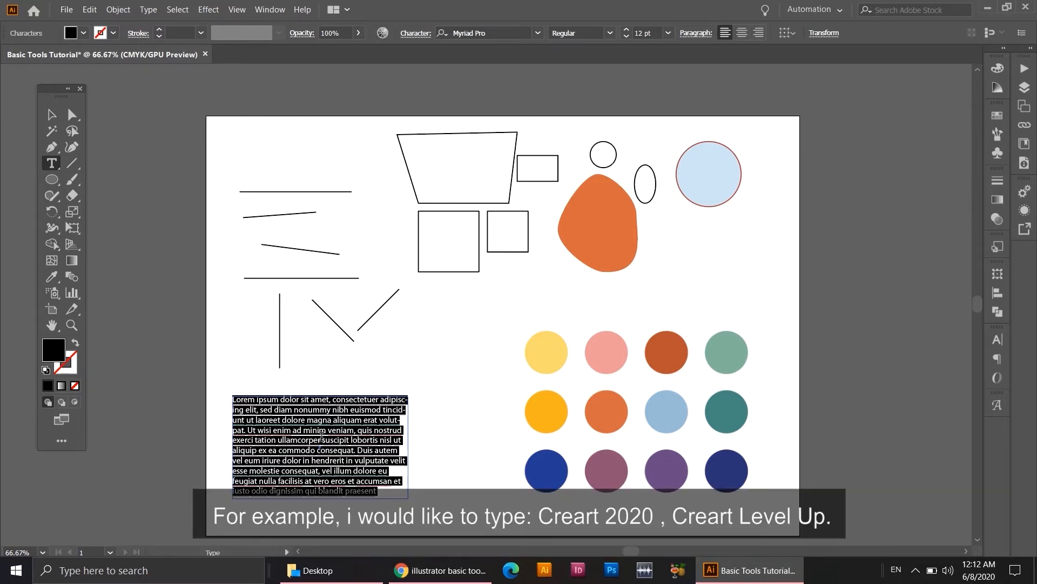
text(Creart)
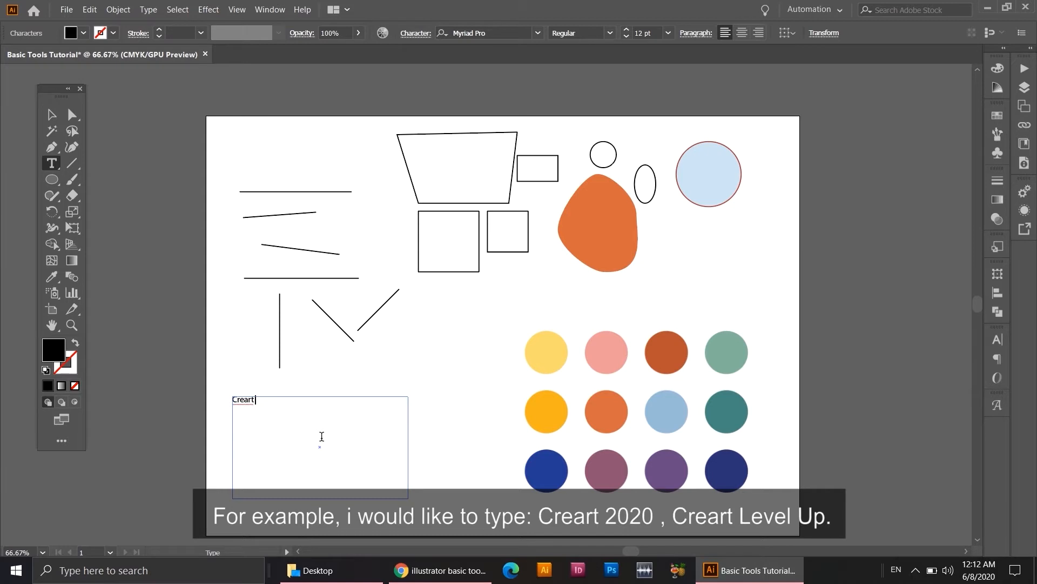
text( 2020, Creart Level Up)
Set the whole text "Creart 2020, Creart Level Up" to a font size of 21 pt.
drag(331, 399, 228, 400)
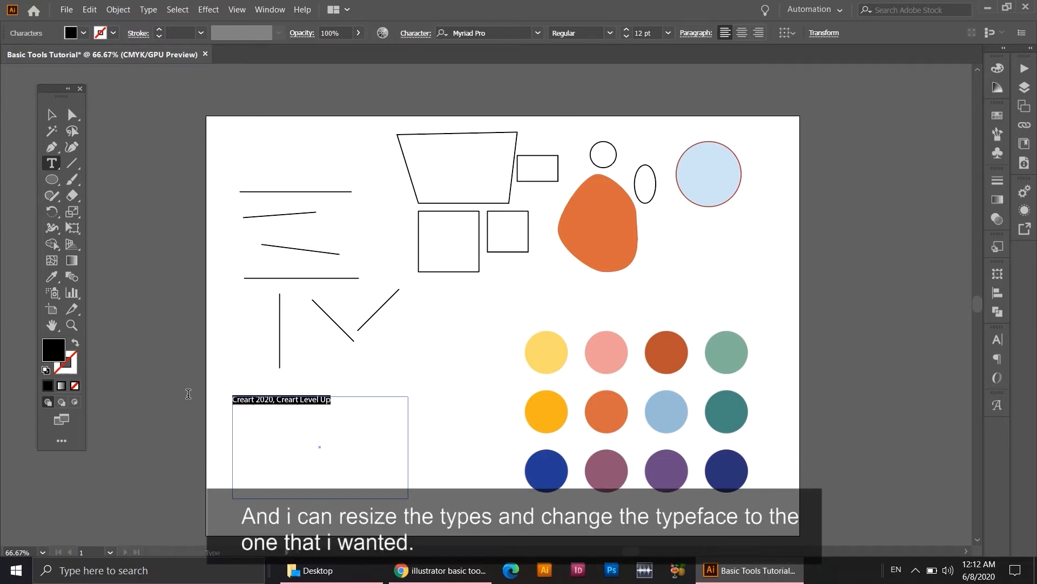
click(668, 33)
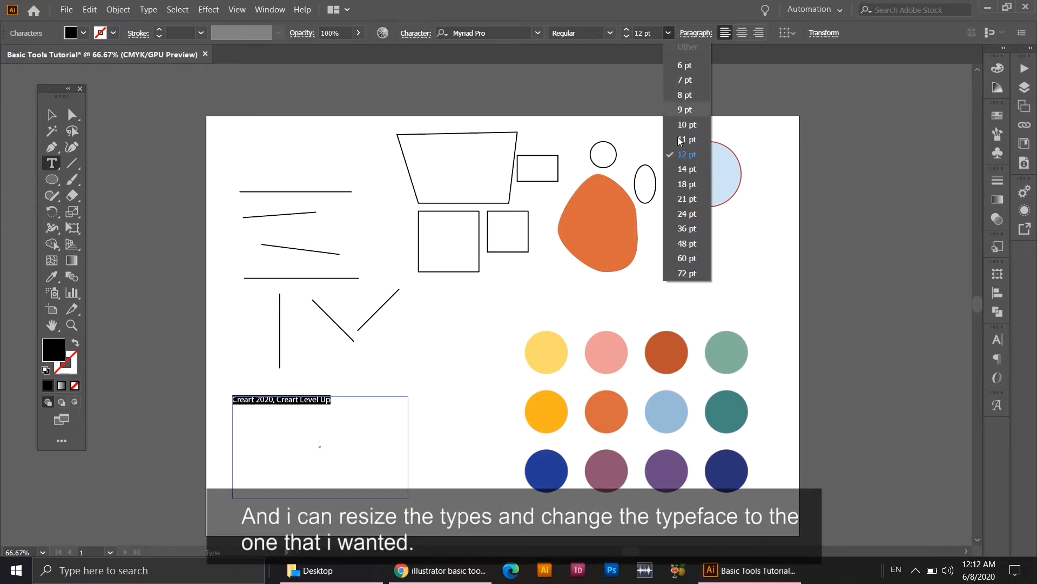
click(687, 173)
Change the selected text's typeface to Audrey and its font style to Bold.
click(610, 33)
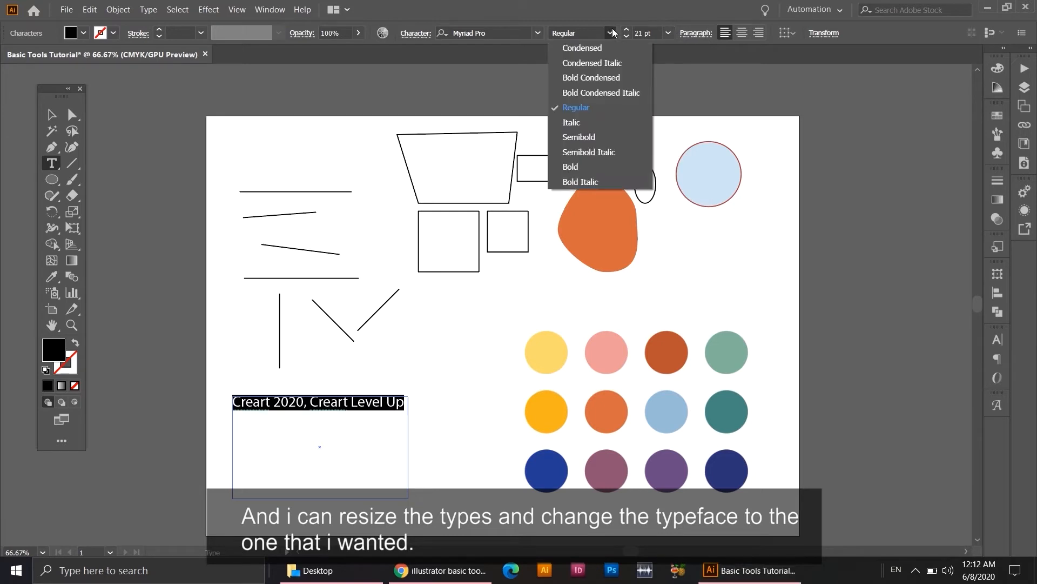
click(542, 32)
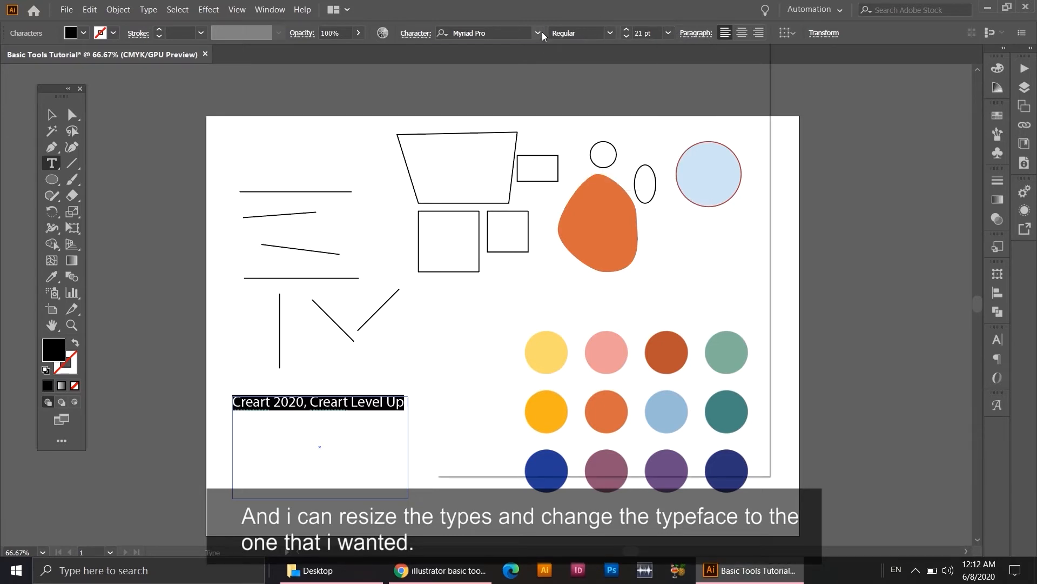
click(542, 31)
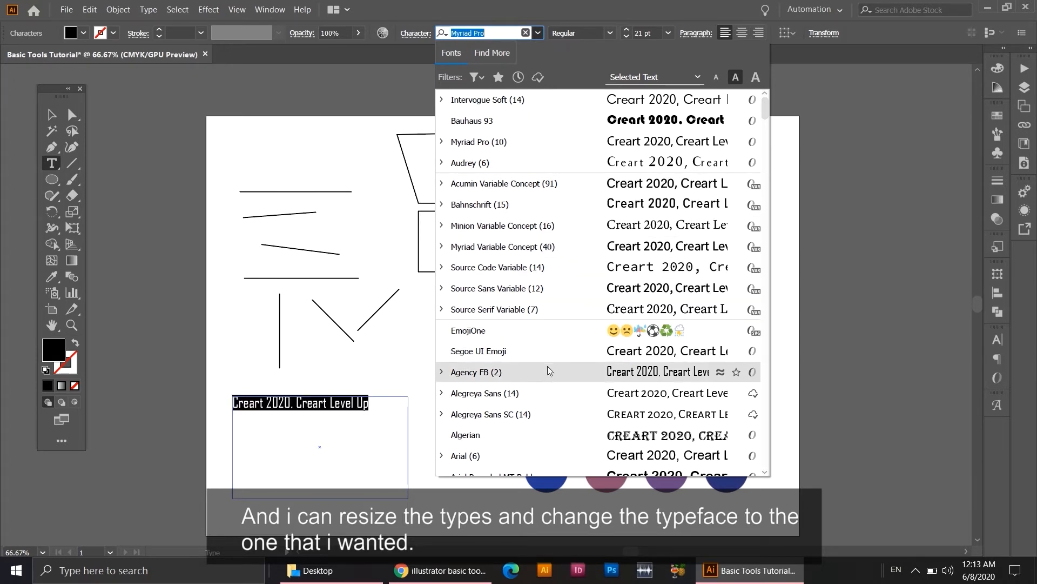
scroll(548, 402, down, 1)
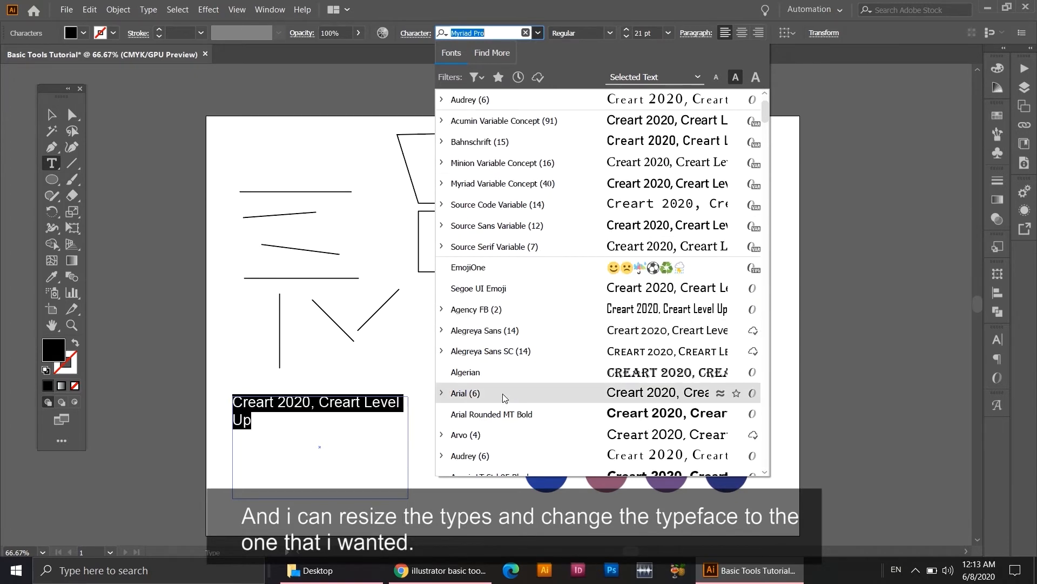
click(492, 454)
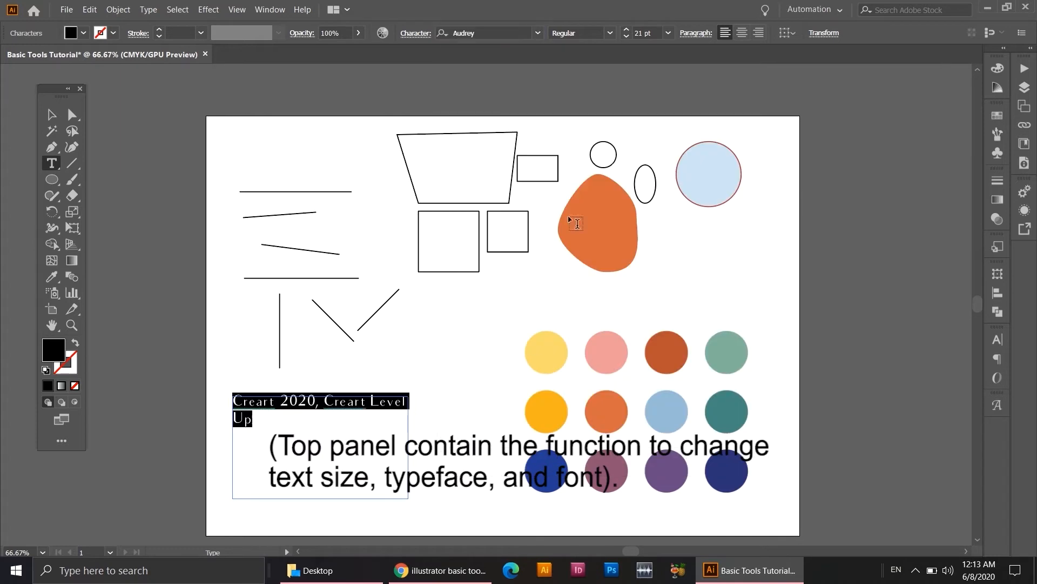
click(609, 37)
click(615, 104)
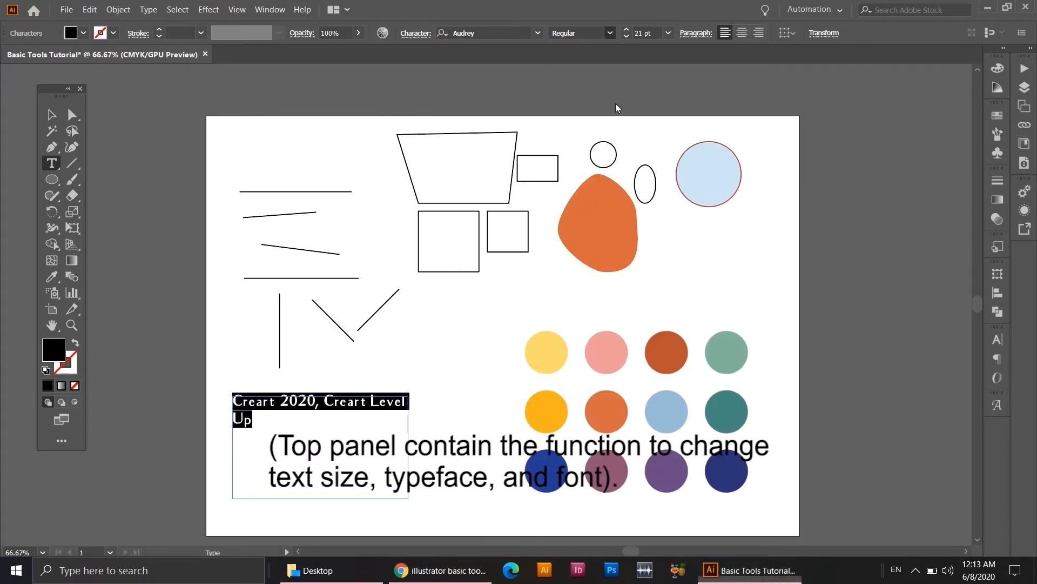
Try centred and right paragraph alignment on the selected text and return it to left alignment.
click(733, 34)
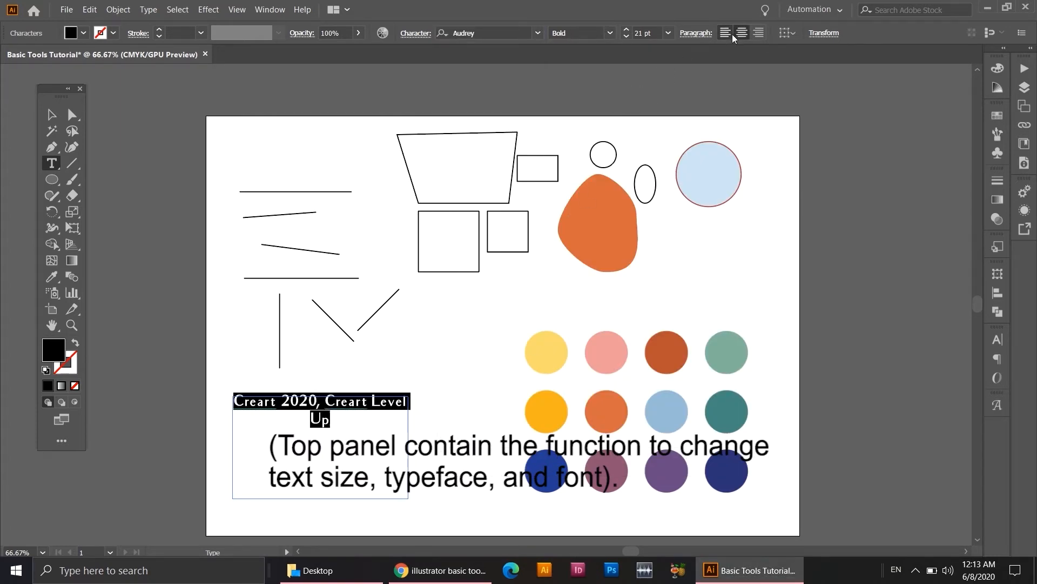
click(759, 33)
click(725, 33)
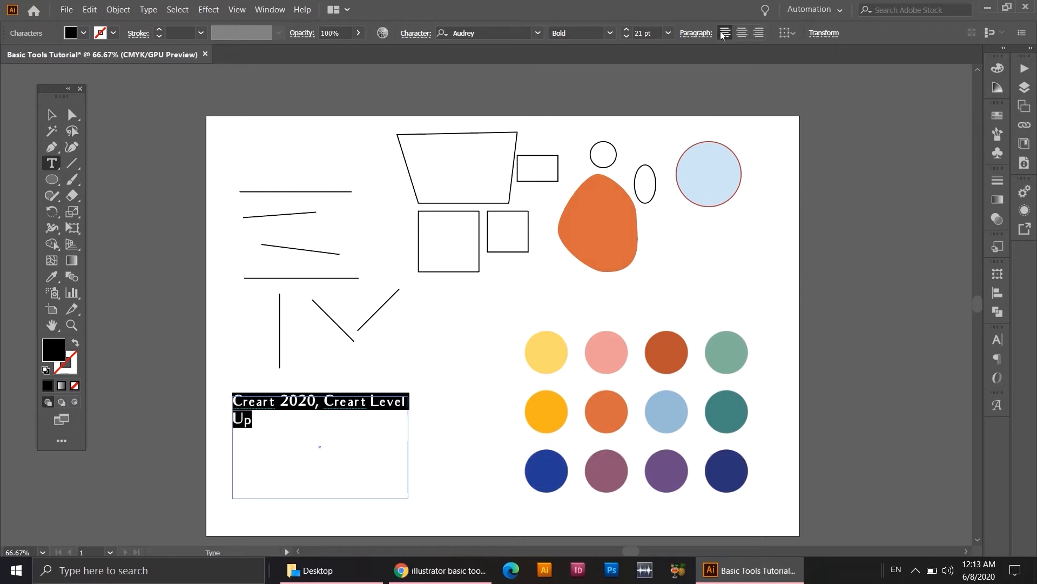
Narrow the text box so that "Creart Level Up" wraps onto the second line, and deselect it.
click(51, 115)
drag(411, 449, 344, 446)
click(399, 408)
drag(419, 423, 413, 389)
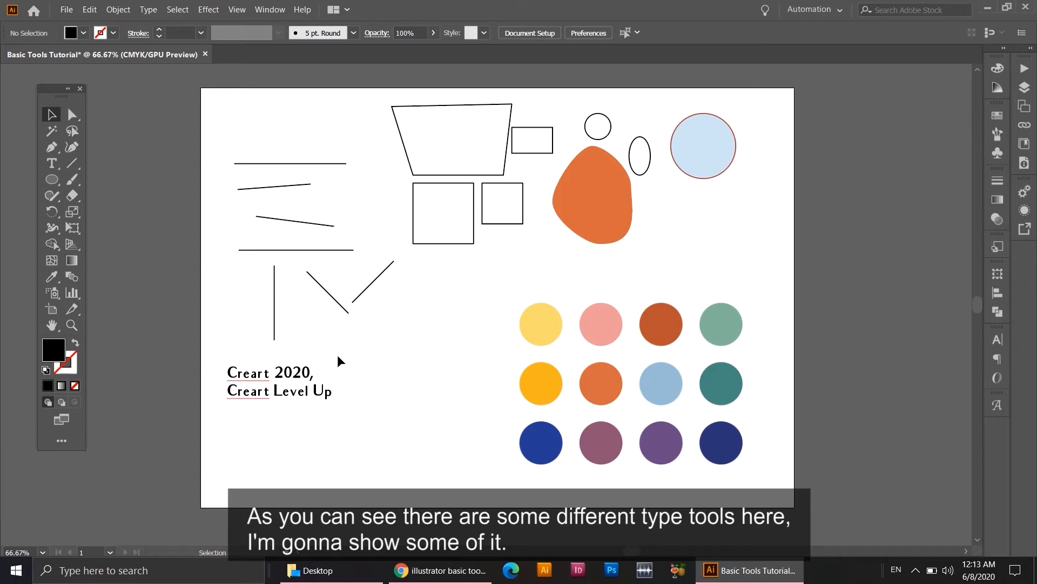
Turn the light blue circle into an area type shape containing the text "creart 2020".
click(50, 167)
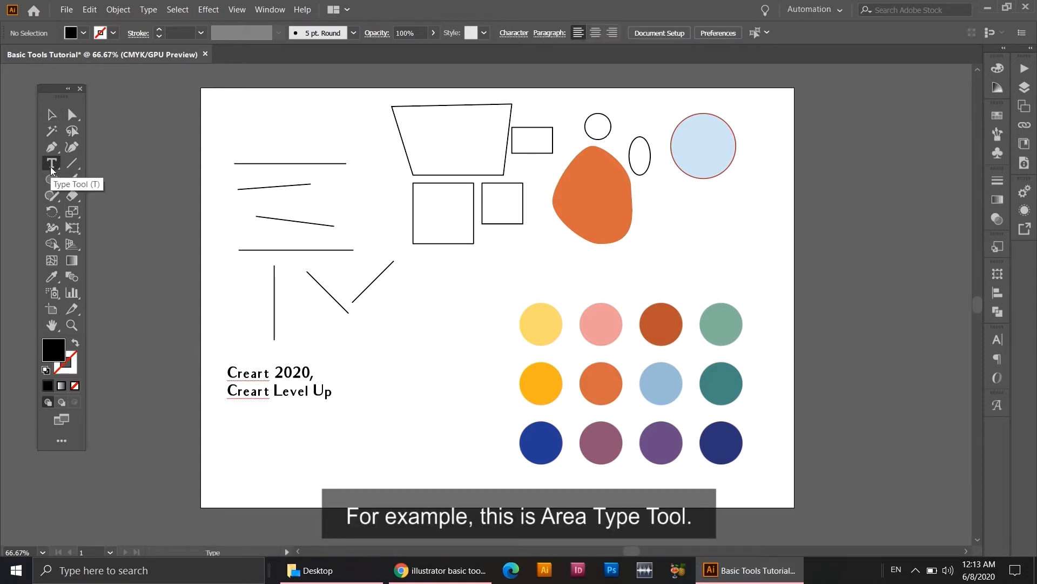
drag(50, 166, 89, 179)
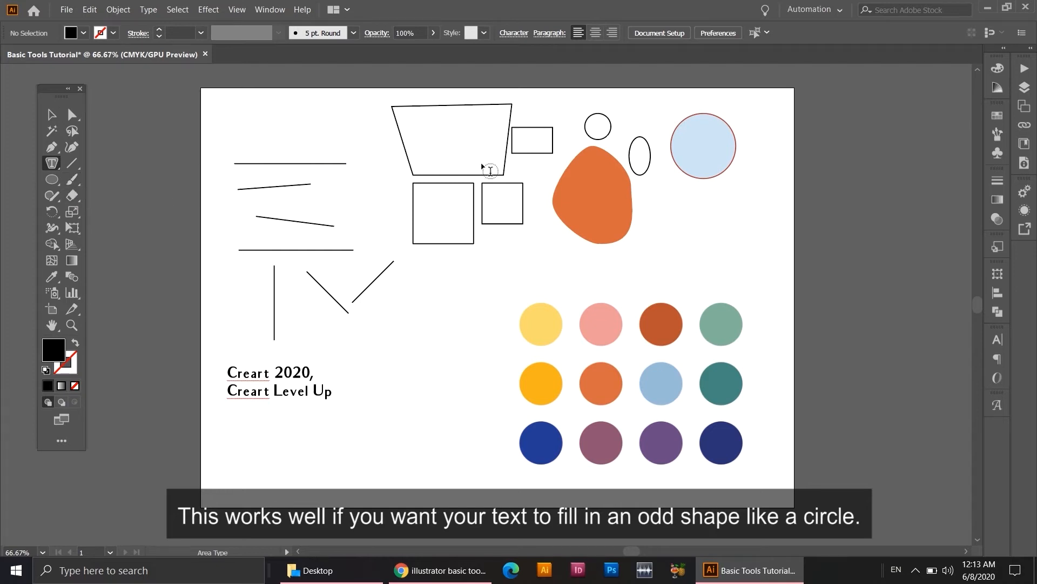
click(692, 116)
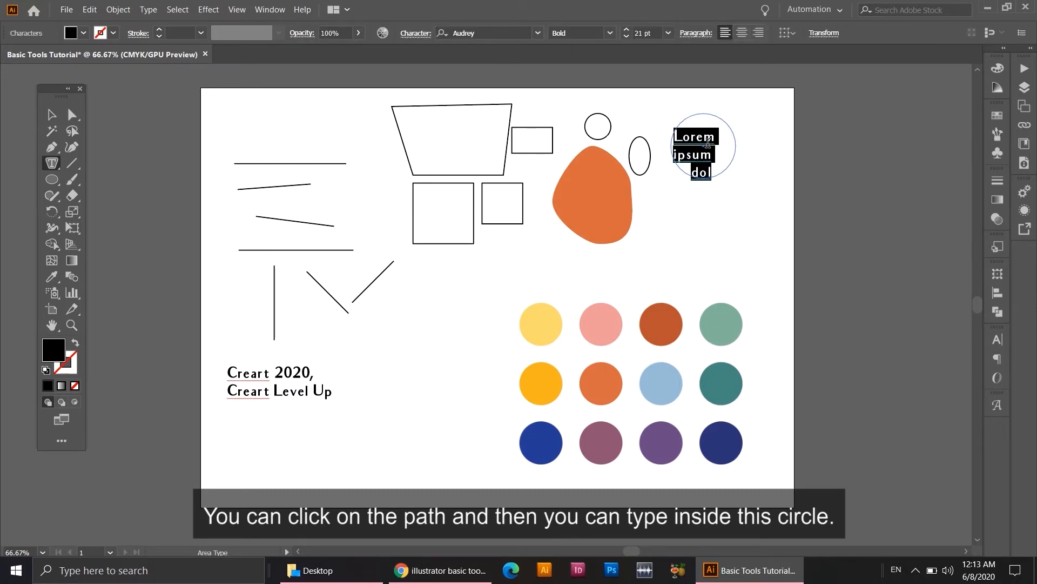
key(BackSpace)
text(creart )
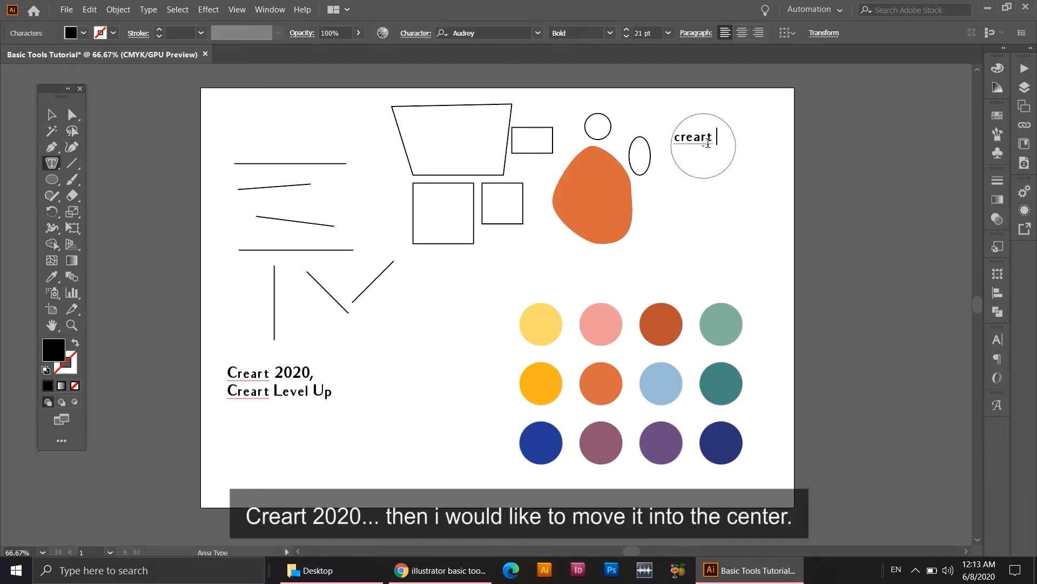
text(2020)
Centre-align the "creart 2020" text inside the circle.
drag(723, 156, 662, 133)
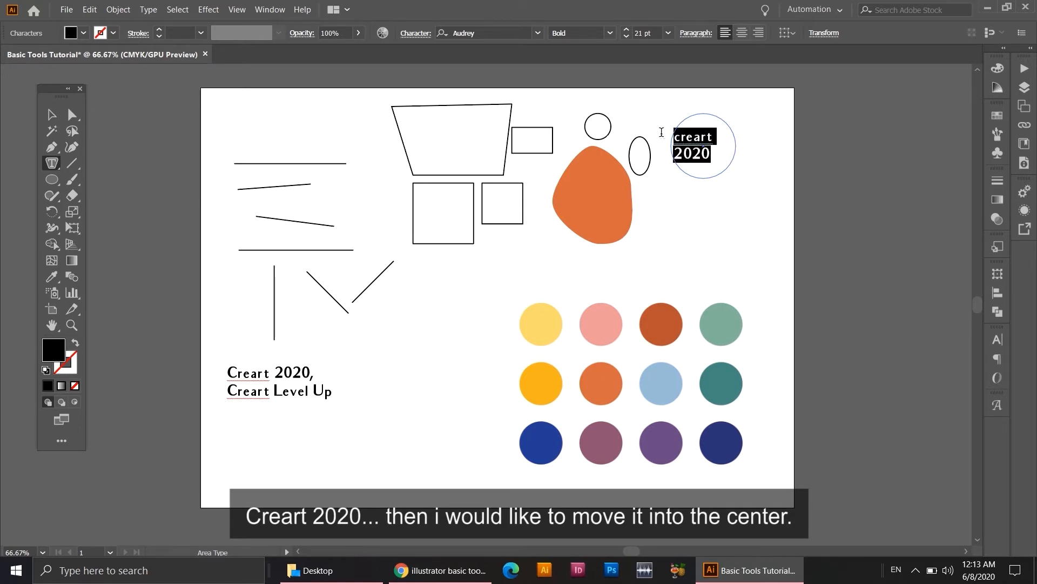
click(740, 37)
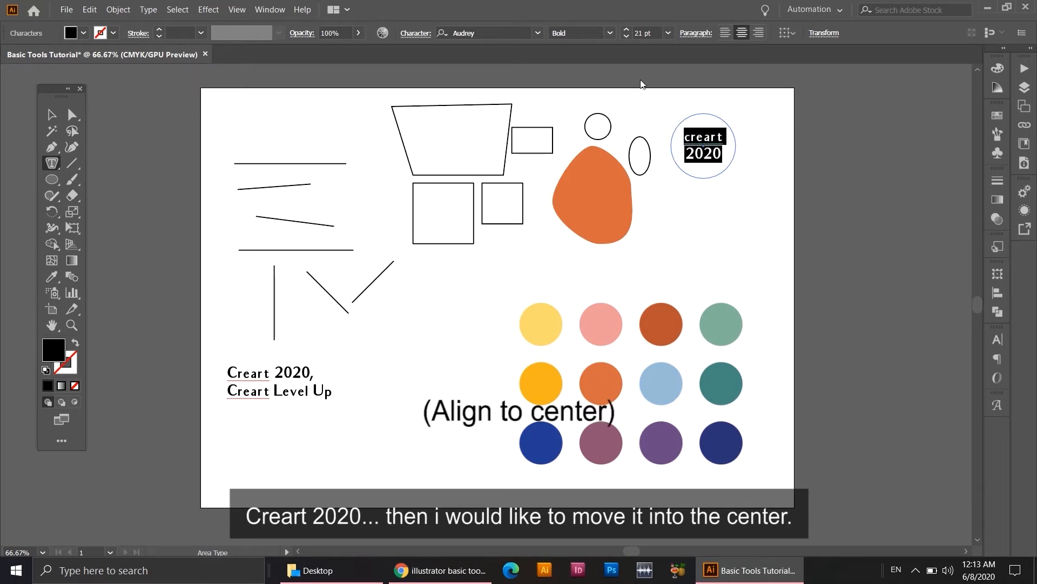
click(51, 115)
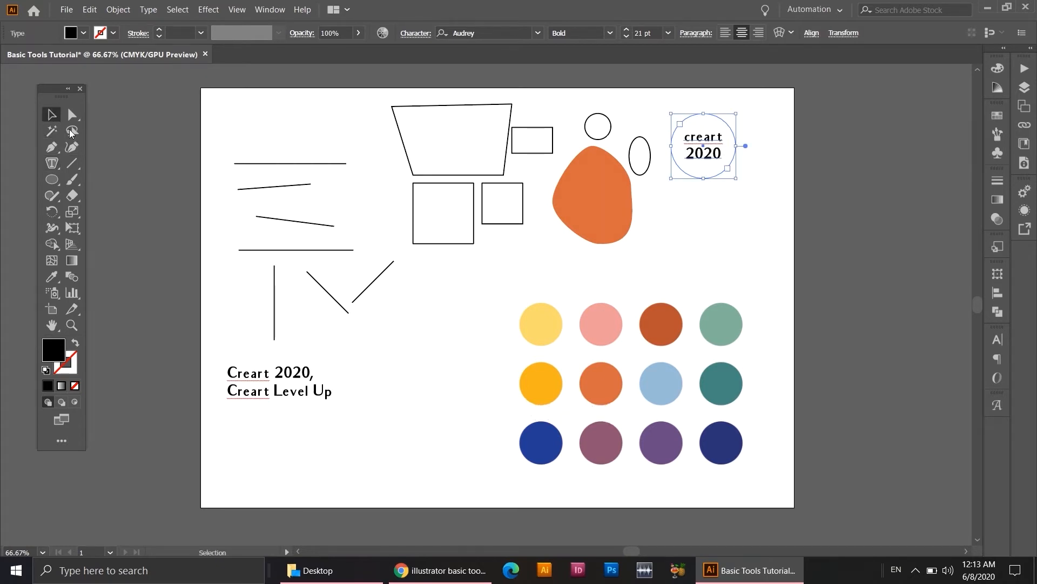
Place the text "Creart Level Up" along the lower horizontal line with the Type on a Path tool.
click(56, 164)
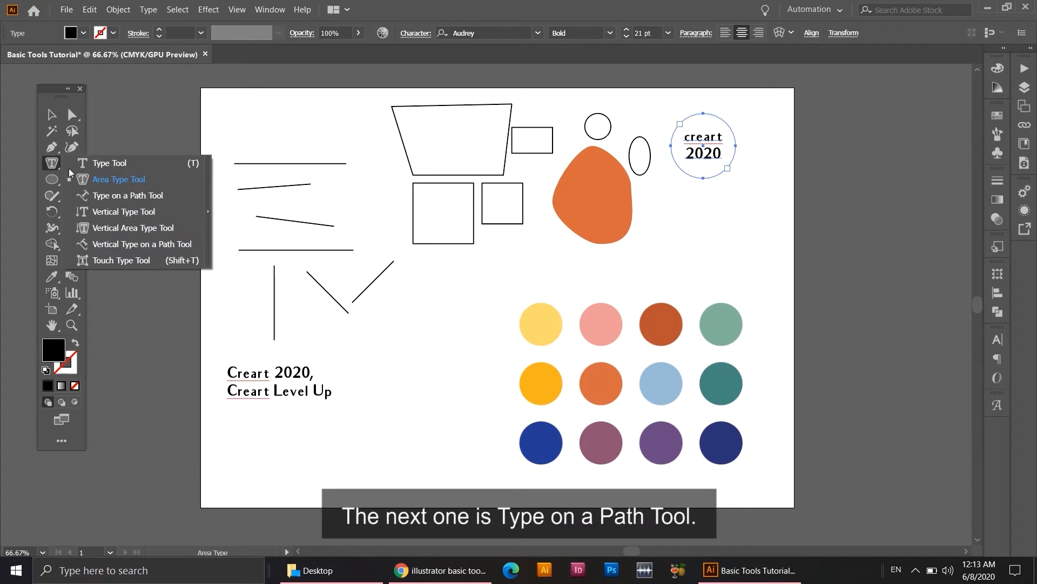
click(98, 195)
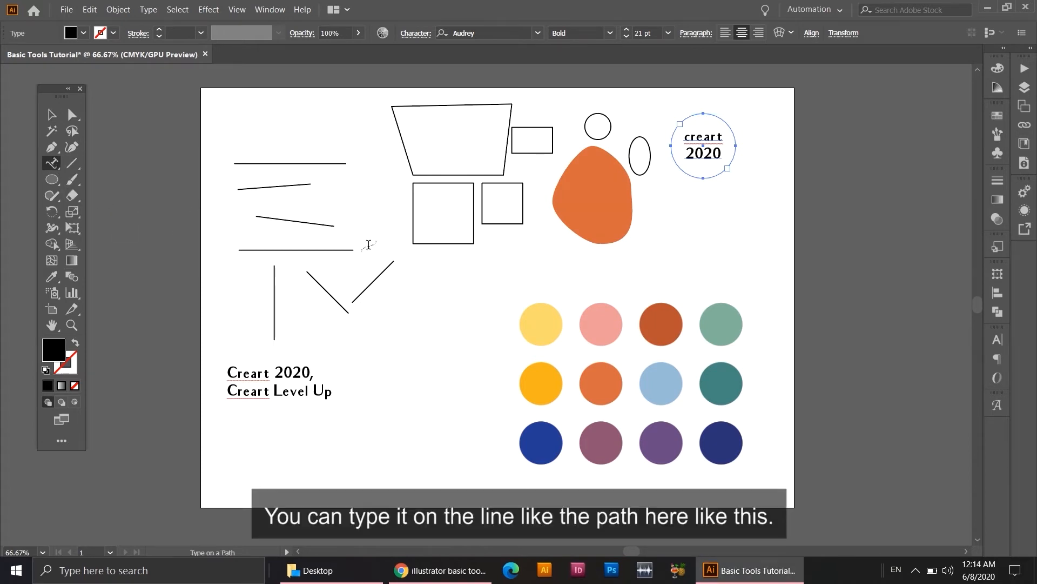
click(244, 249)
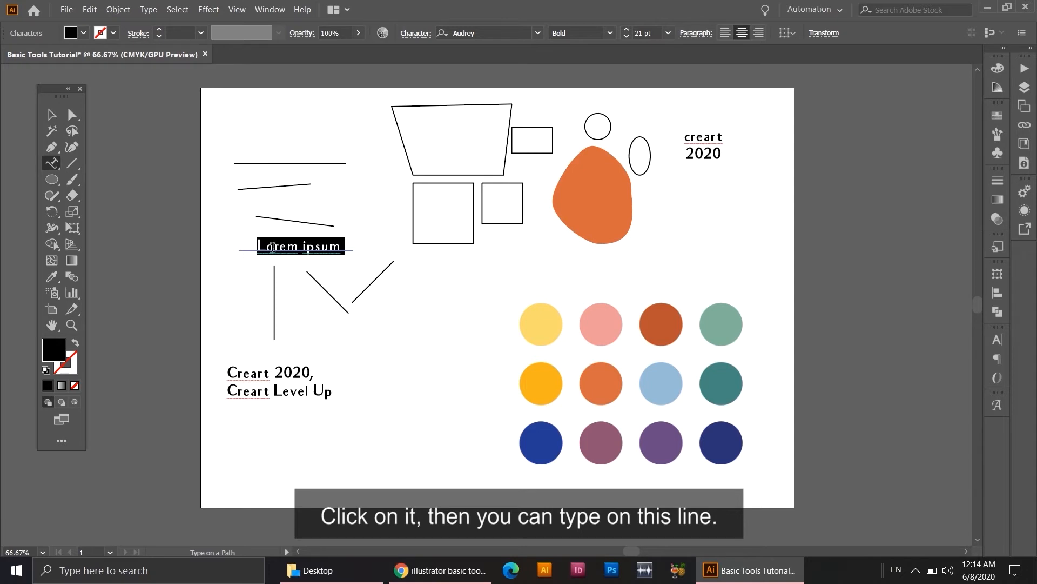
text(crea)
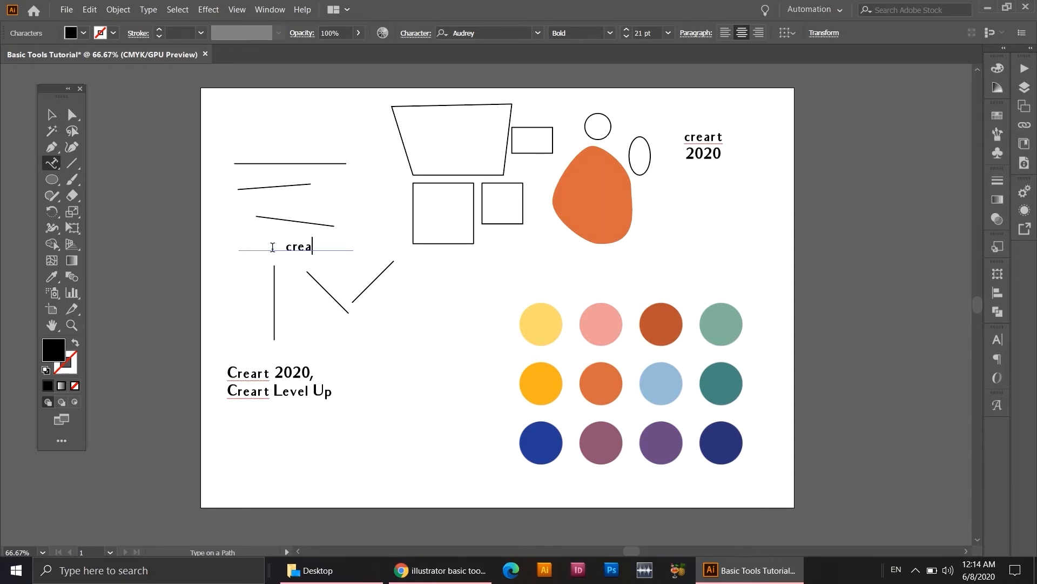
text(rt Level)
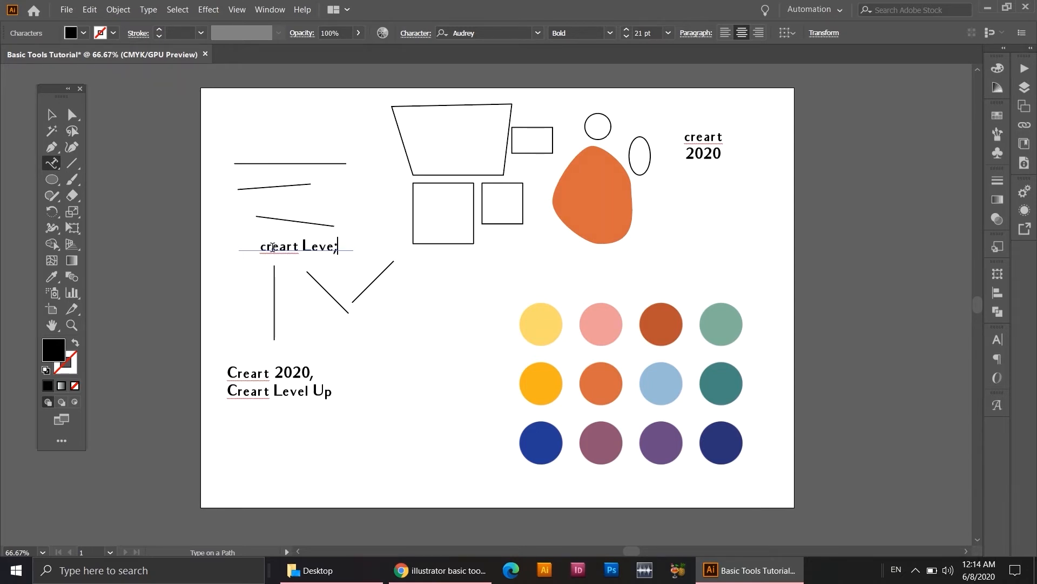
text( Up)
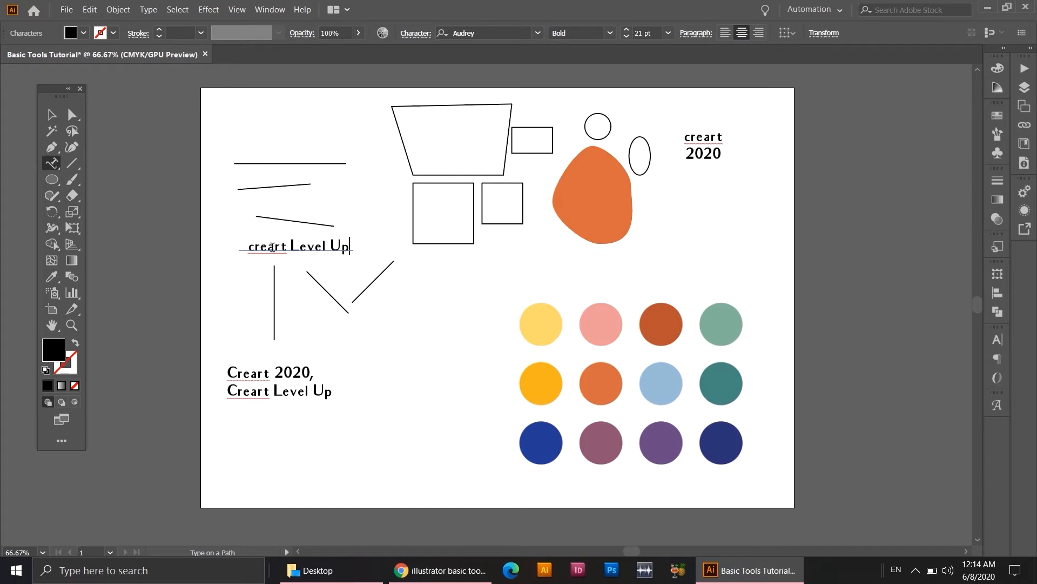
click(257, 248)
key(BackSpace)
text(C)
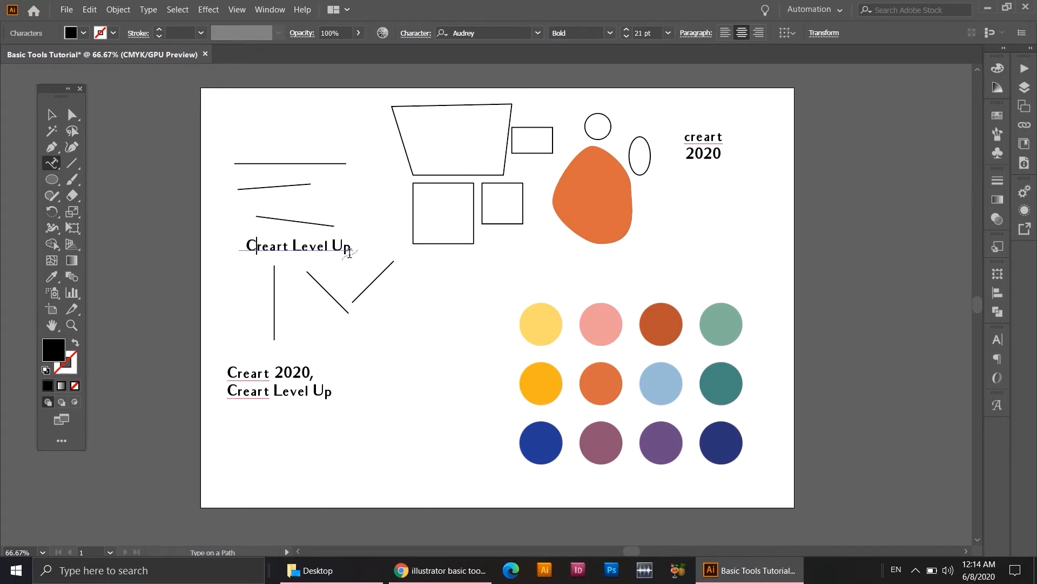
Move the linked colour palette image off the artboard, to the right of it.
click(52, 115)
click(426, 397)
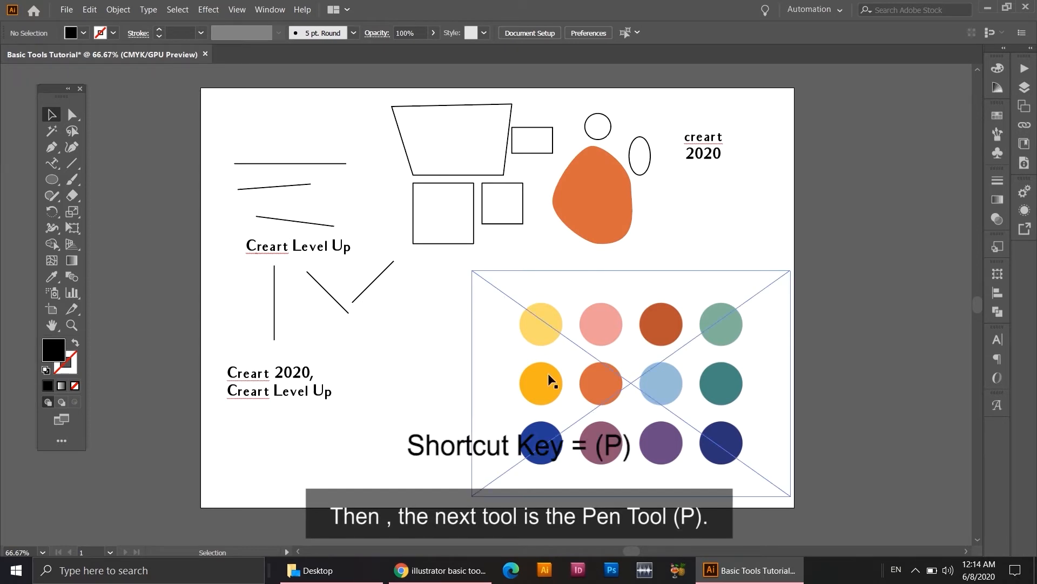
drag(549, 373, 854, 222)
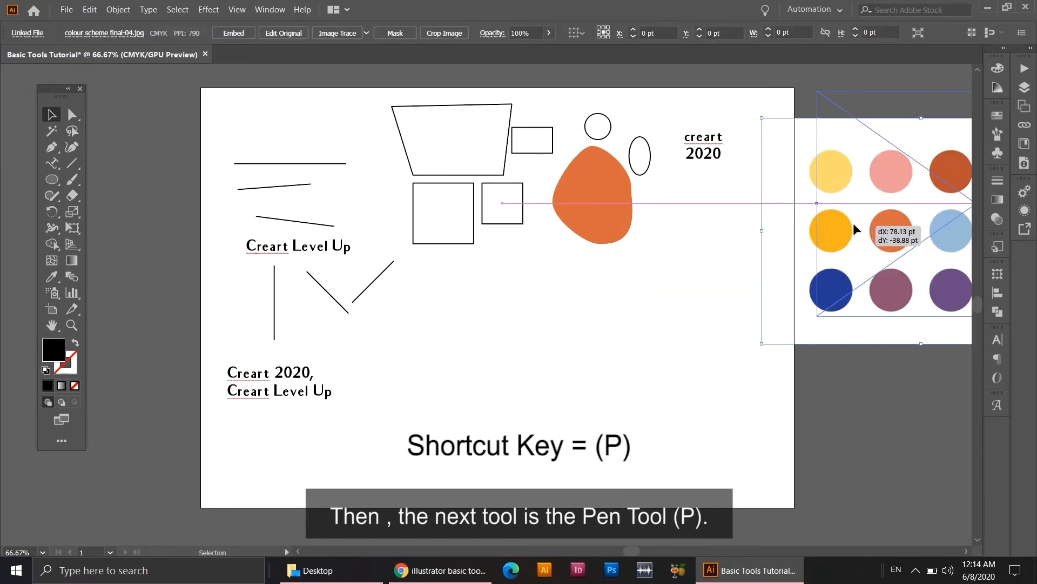
Draw a seven-point zigzag about 156 pt wide with the Pen tool in the empty area below the squares.
click(51, 148)
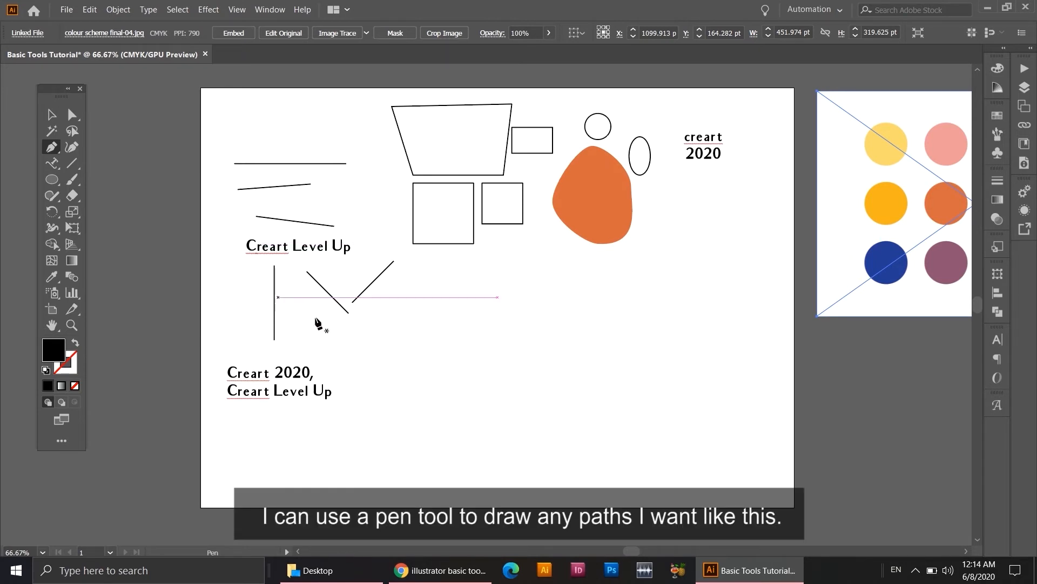
click(413, 312)
click(435, 343)
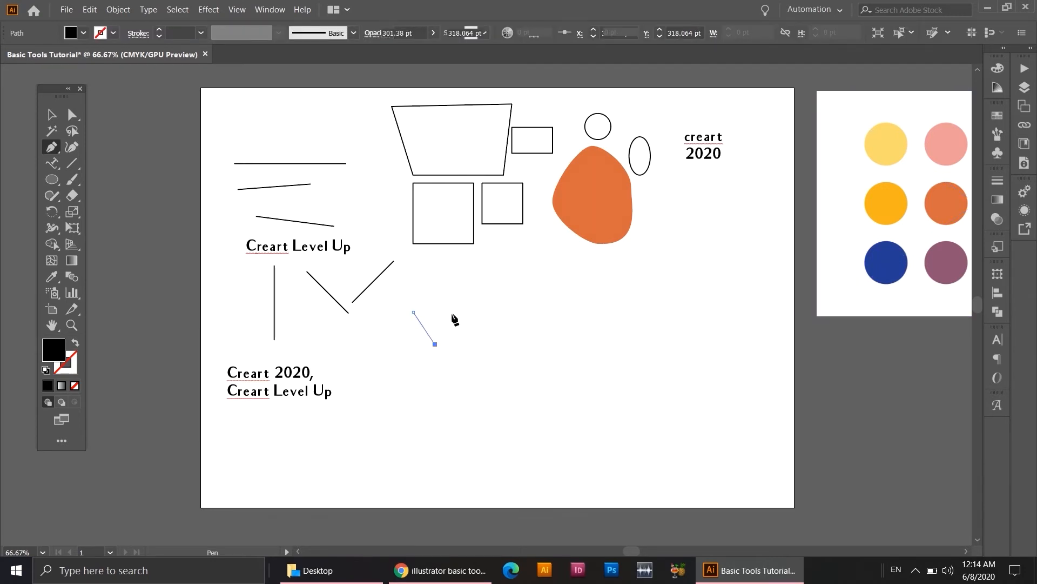
click(451, 312)
click(482, 312)
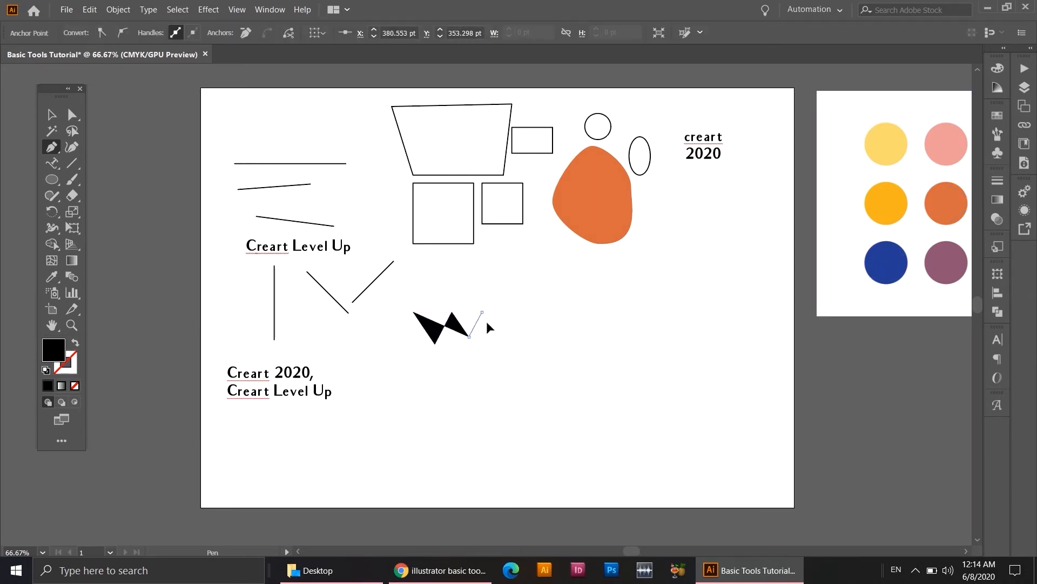
click(506, 344)
click(522, 313)
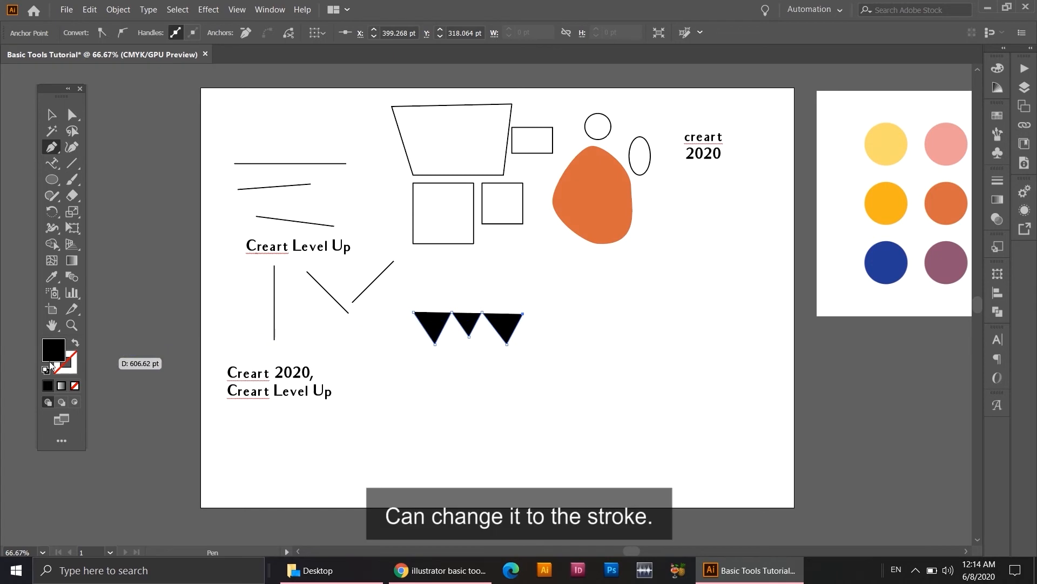
Swap the zigzag's fill and stroke to make it an unfilled black outline, and deselect it.
click(76, 344)
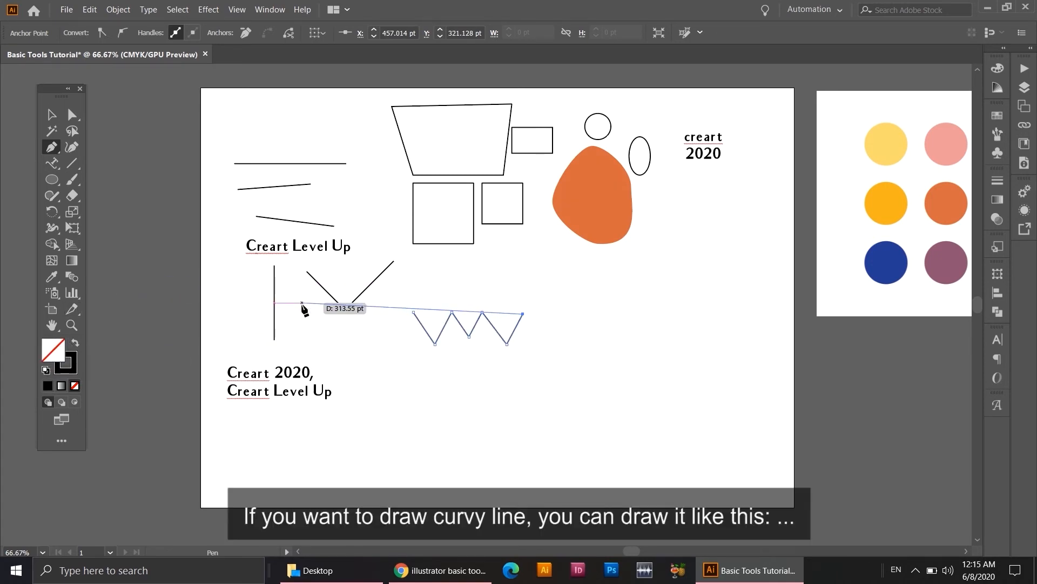
click(47, 118)
click(429, 373)
Draw a smooth two-crested wave about 234 pt wide below the zigzag with the Pen tool.
key(p)
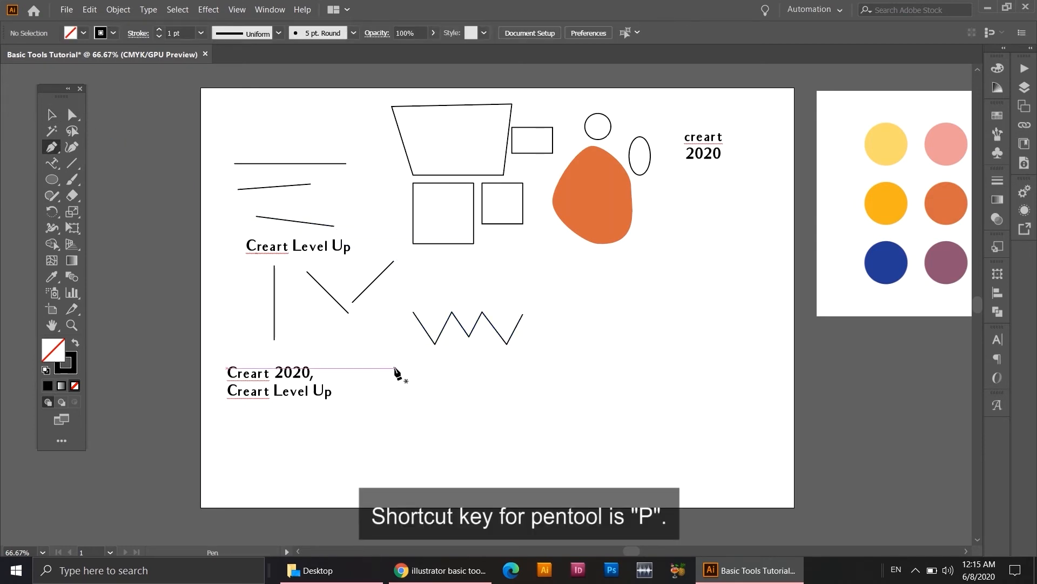
click(381, 400)
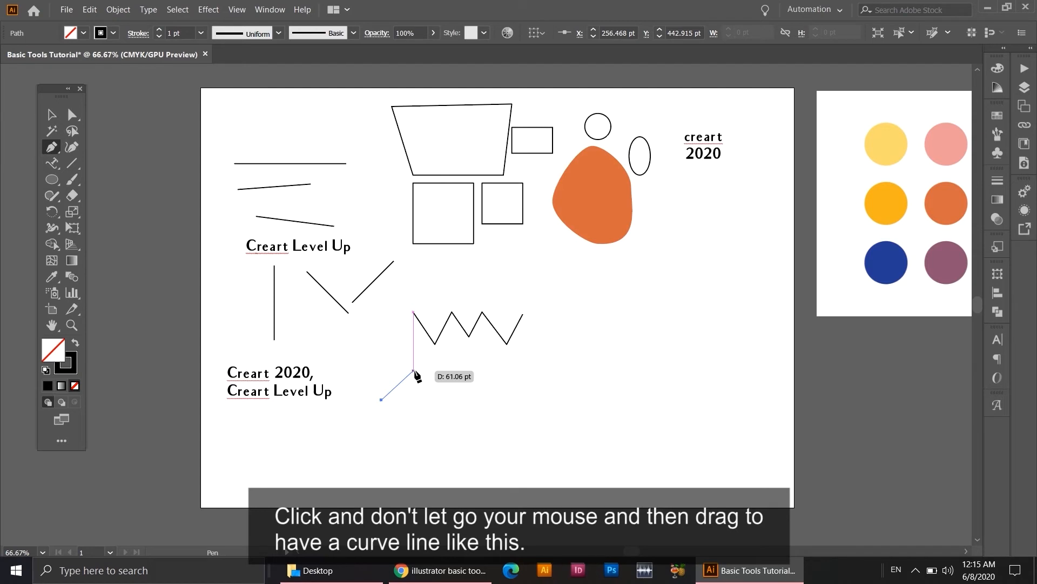
drag(413, 370, 439, 372)
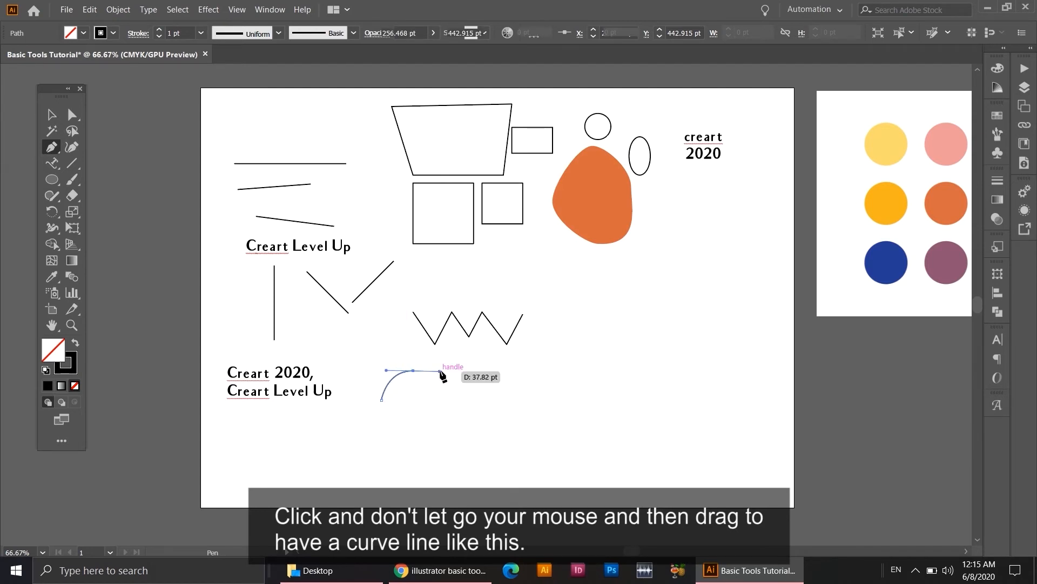
drag(459, 397, 496, 395)
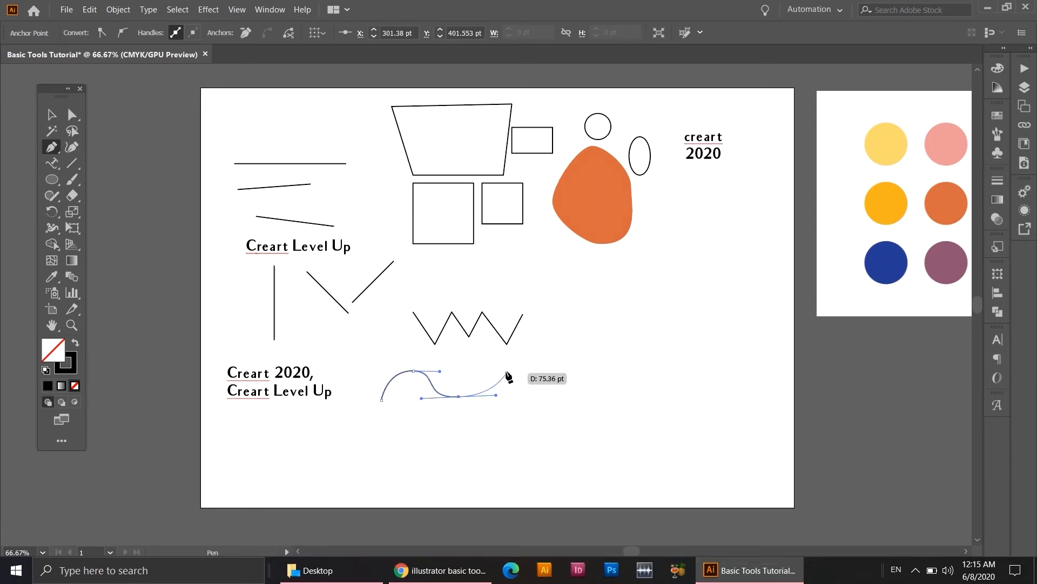
drag(506, 371, 532, 369)
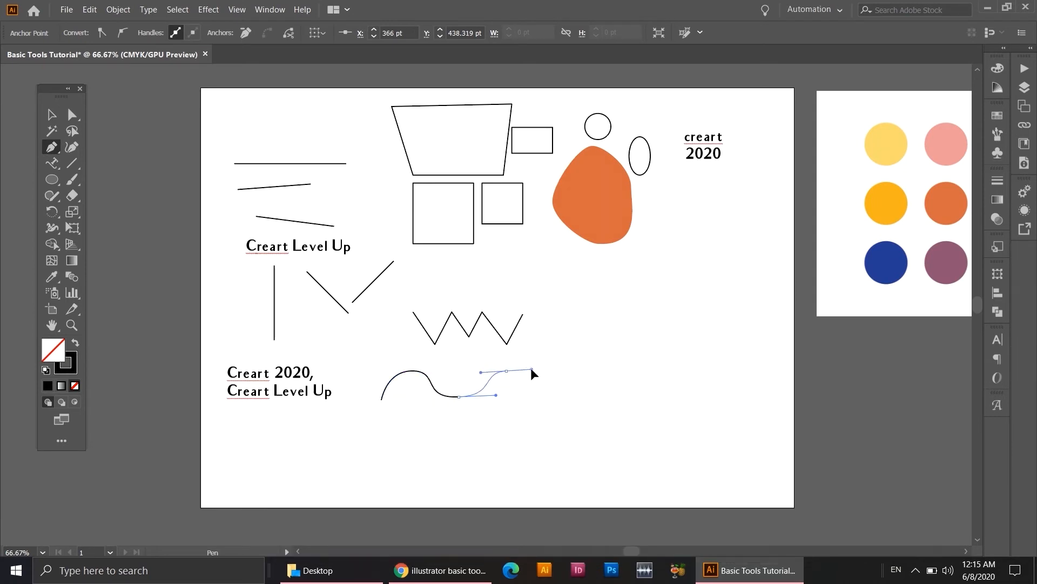
ctrl+click(546, 391)
drag(563, 389, 563, 389)
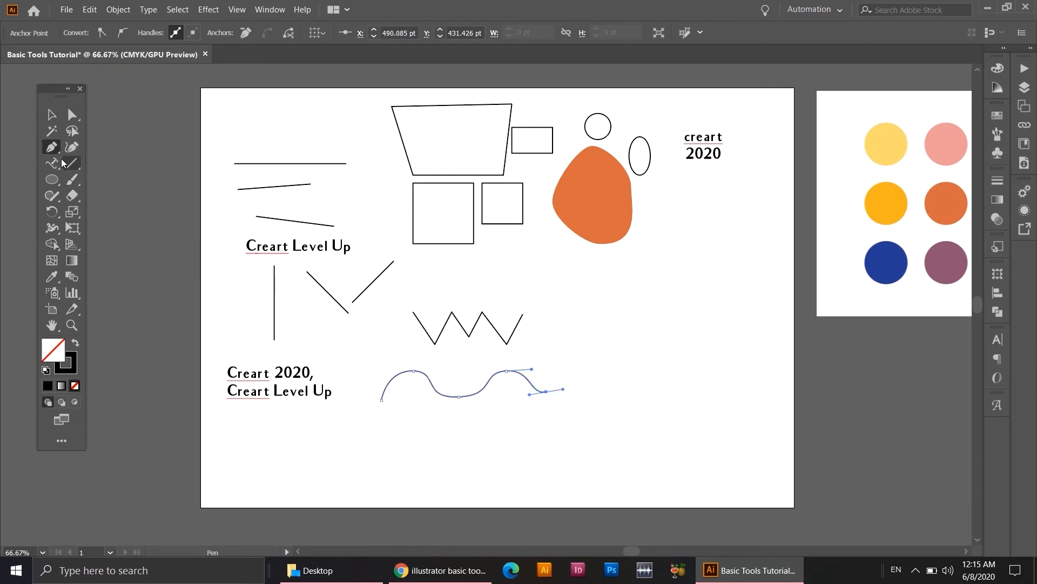
Reshape the wave with Direct Selection by raising both crests, adjusting the trough's handle and moving the end anchor outward and down.
click(70, 115)
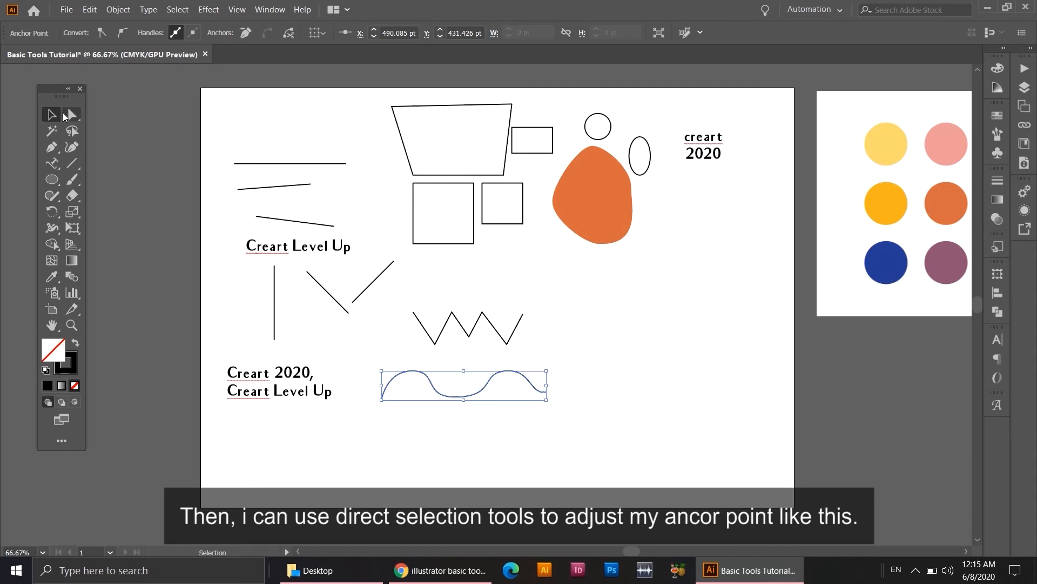
drag(414, 368, 443, 363)
click(458, 396)
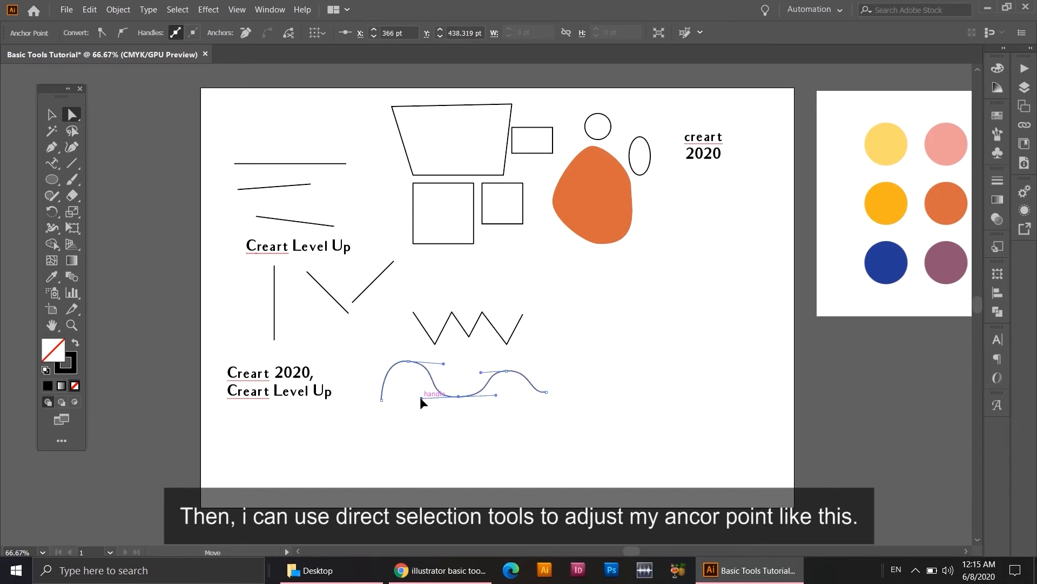
drag(420, 397, 433, 394)
drag(503, 371, 505, 360)
click(546, 392)
drag(546, 391, 519, 400)
click(408, 361)
drag(408, 362, 443, 356)
Sample the palette's pink with the Eyedropper and apply it to the wave as stroke colour with no fill.
click(51, 114)
click(54, 278)
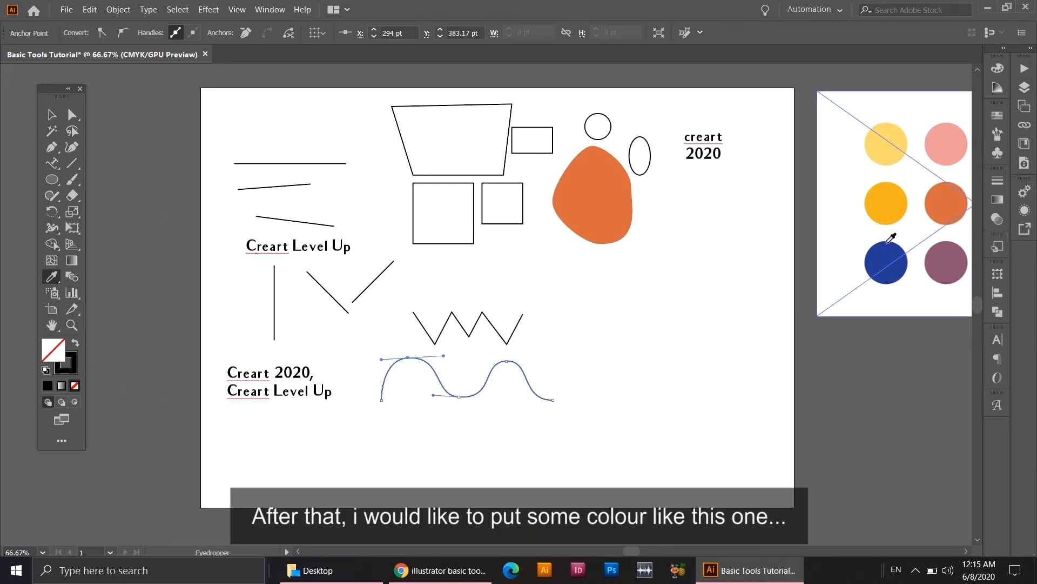
click(944, 139)
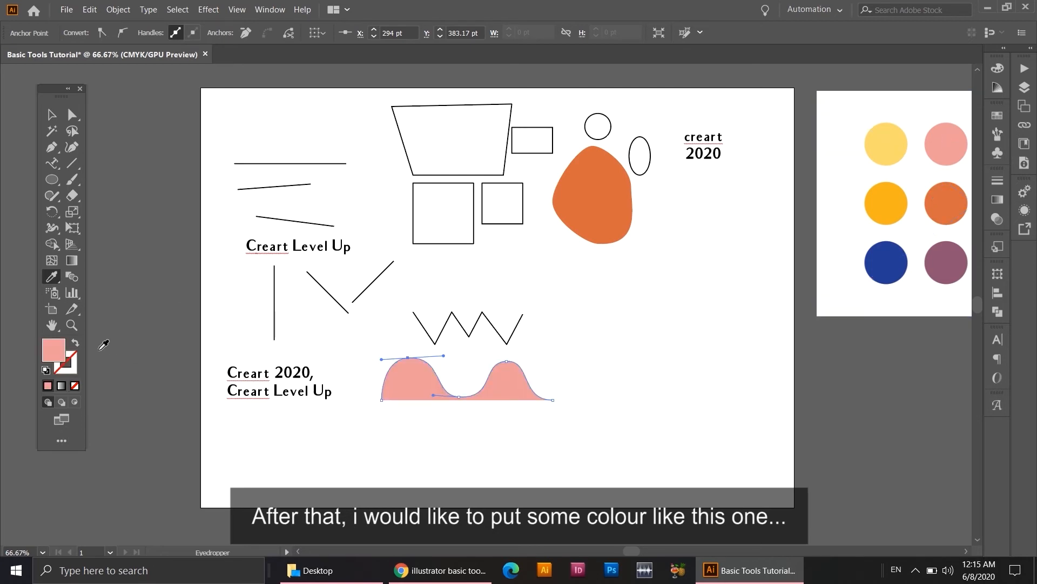
click(76, 343)
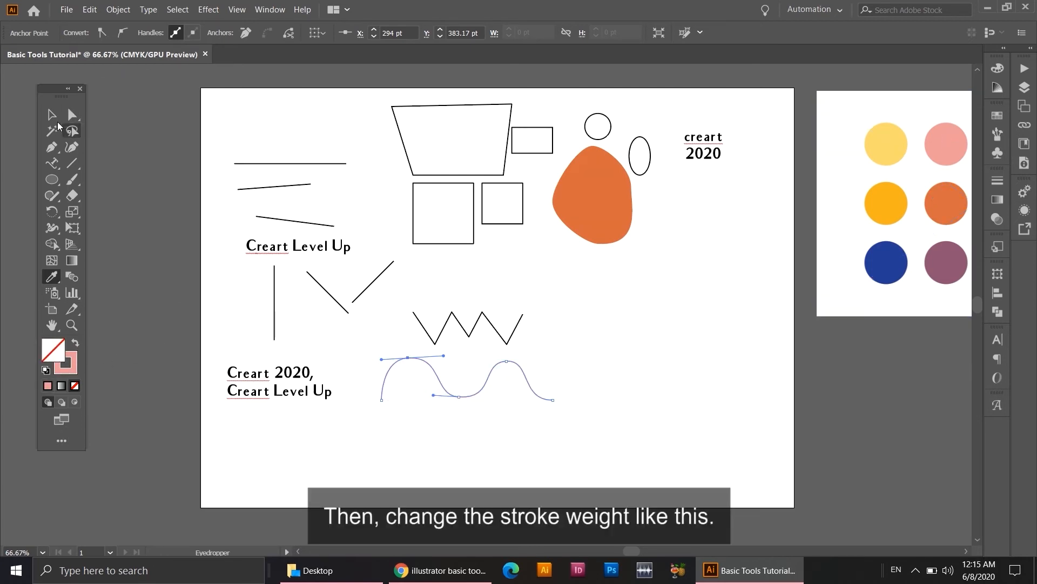
Set the wave's stroke weight to 9 pt.
click(58, 122)
click(530, 400)
click(526, 377)
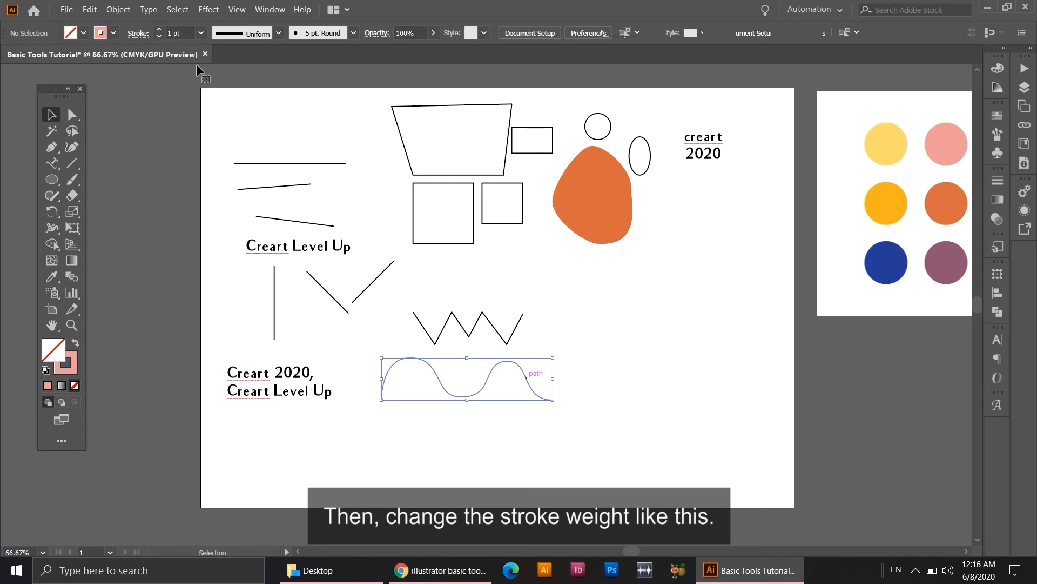
click(199, 33)
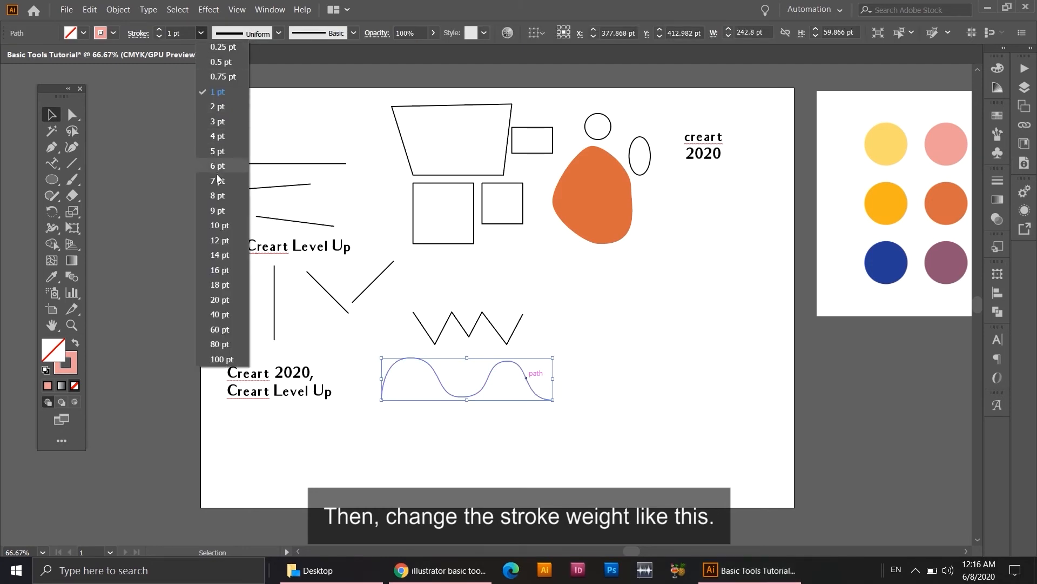
click(222, 207)
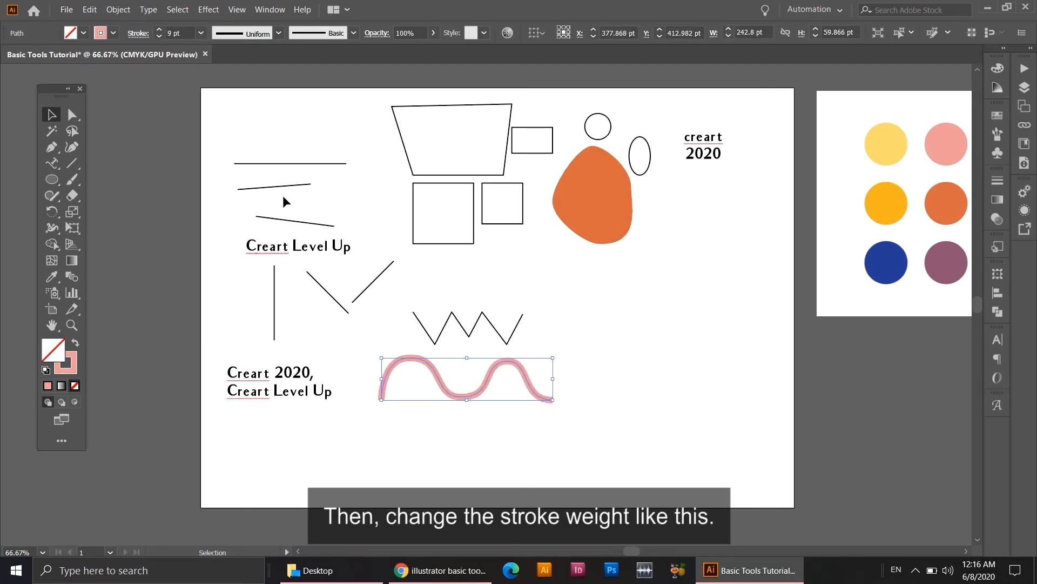
Give the pink wave's stroke a round cap and deselect the wave.
click(276, 10)
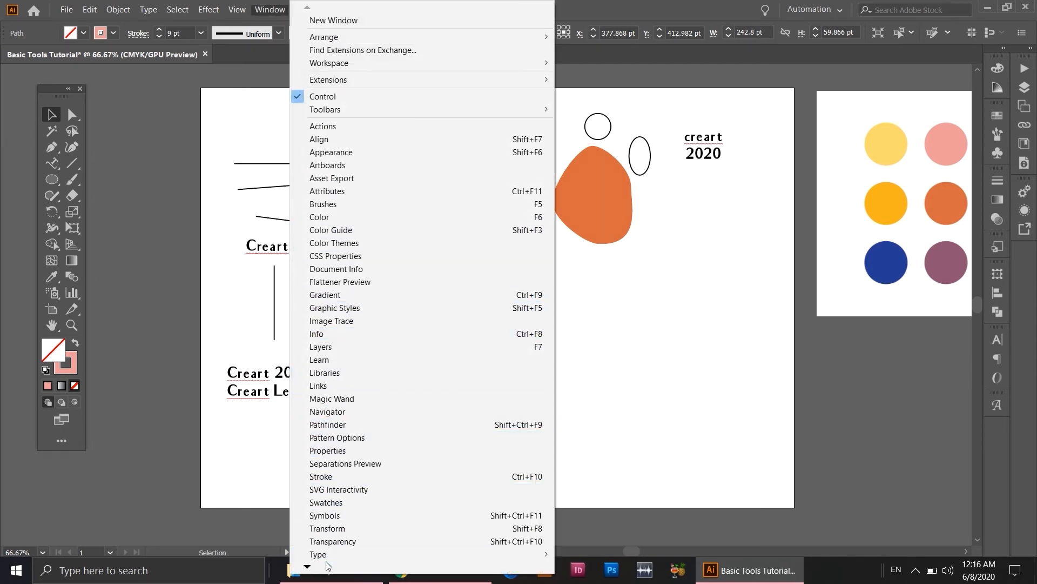
click(322, 481)
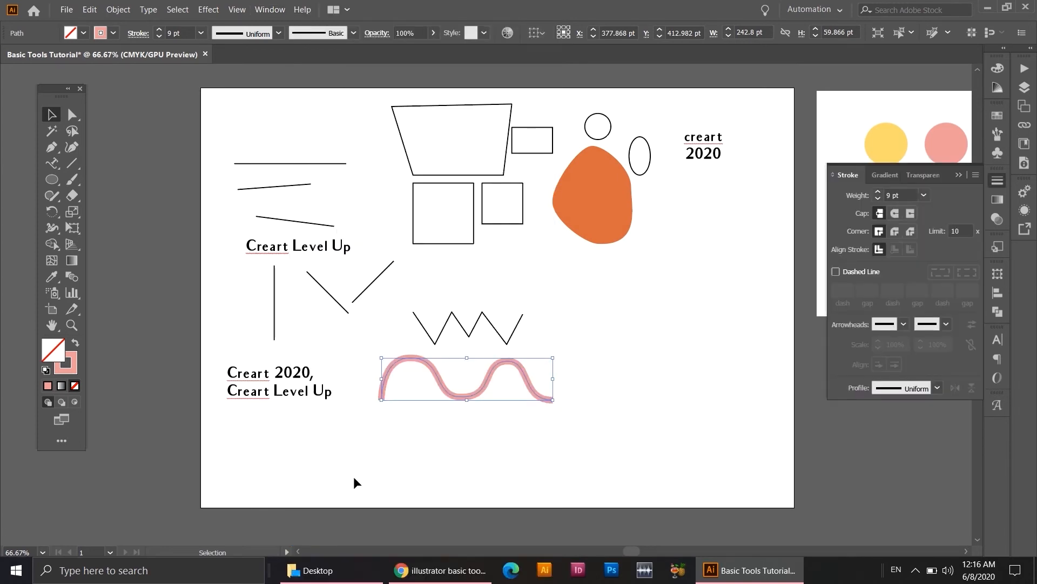
click(896, 212)
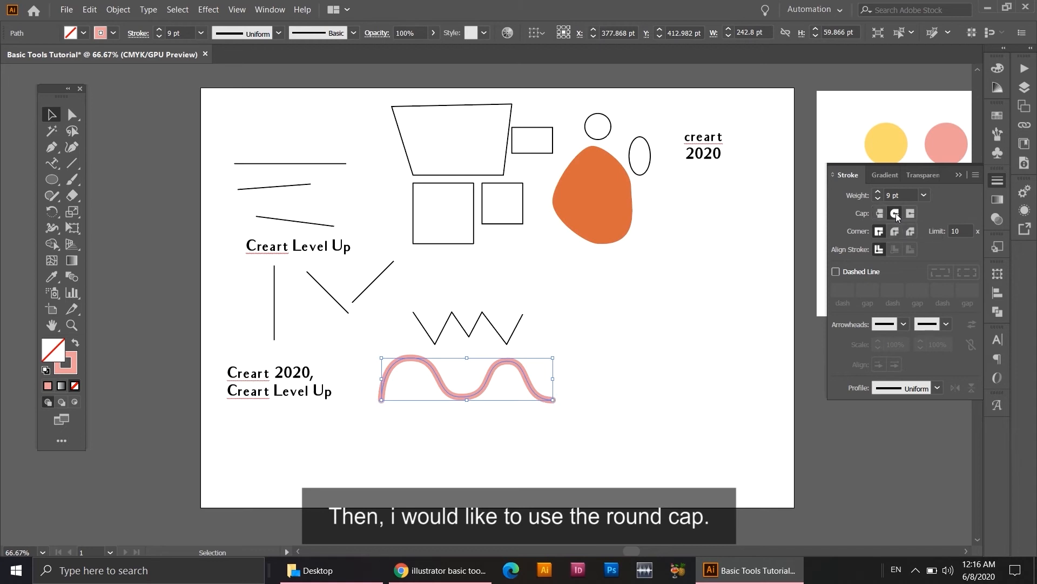
click(604, 360)
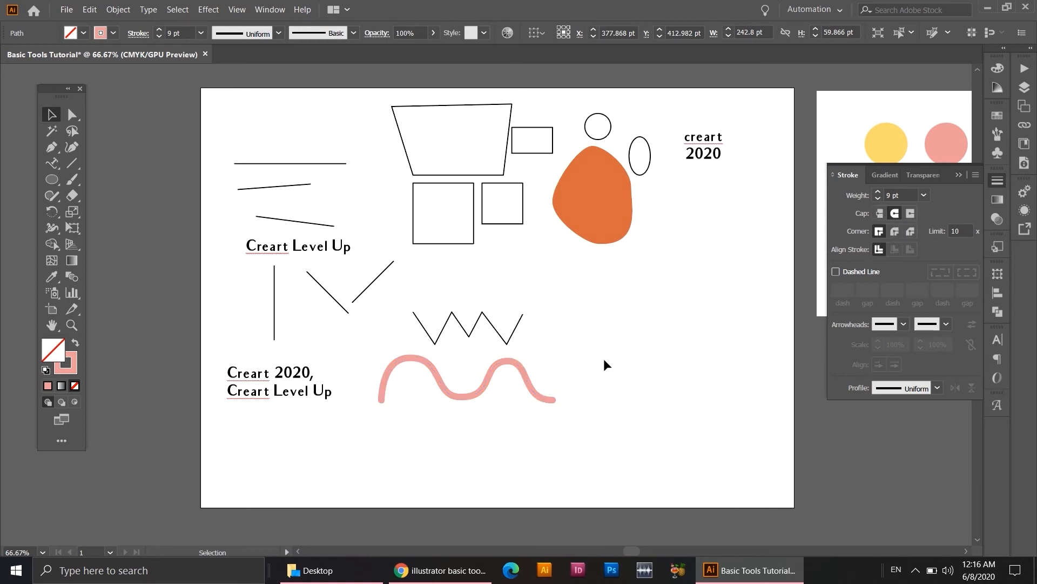
Duplicate the pink wave about 82 pt directly below the original.
key(ctrl+1)
drag(594, 370, 569, 300)
drag(492, 312, 494, 400)
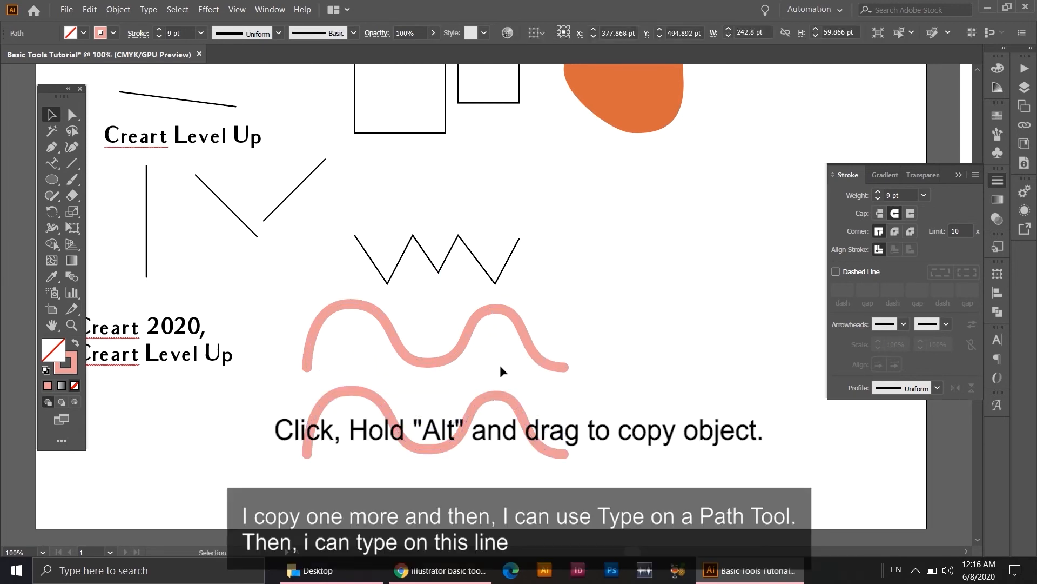
click(500, 365)
Turn the duplicated wave into a type path with the placeholder text "Lorem ipsum dolor sit amet," using the Type on a Path tool.
click(54, 165)
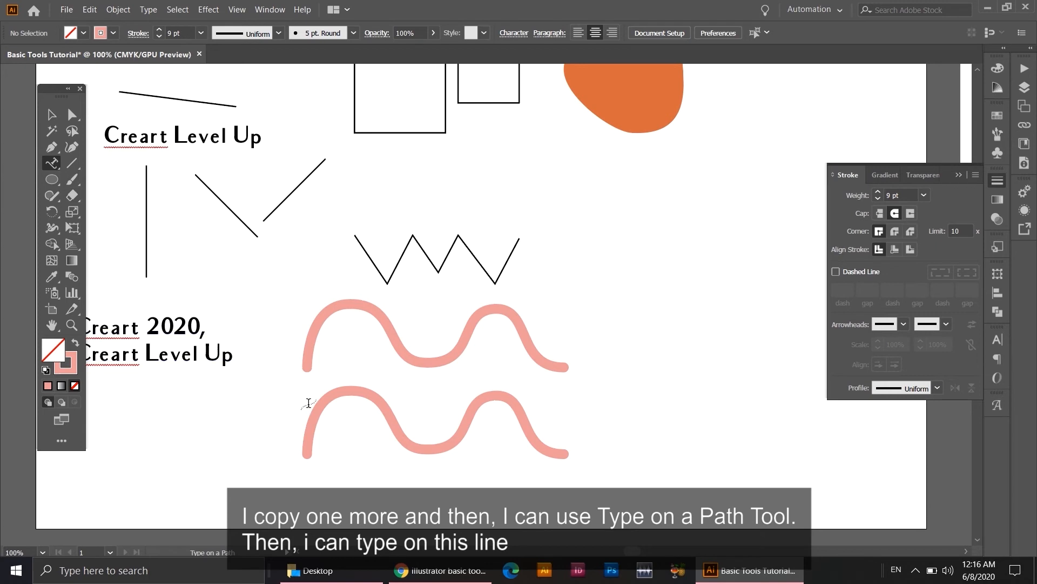
click(320, 405)
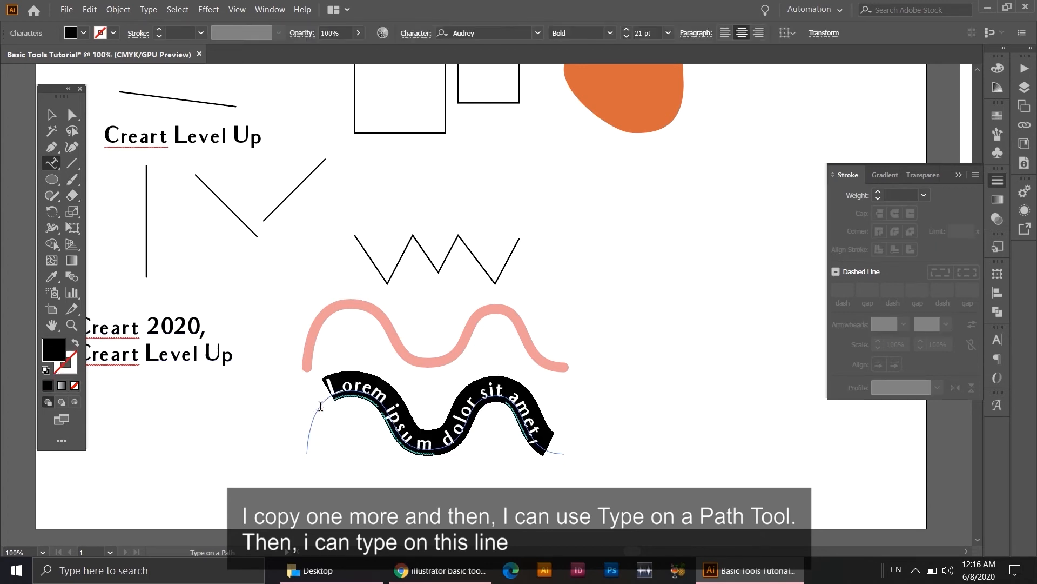
click(51, 114)
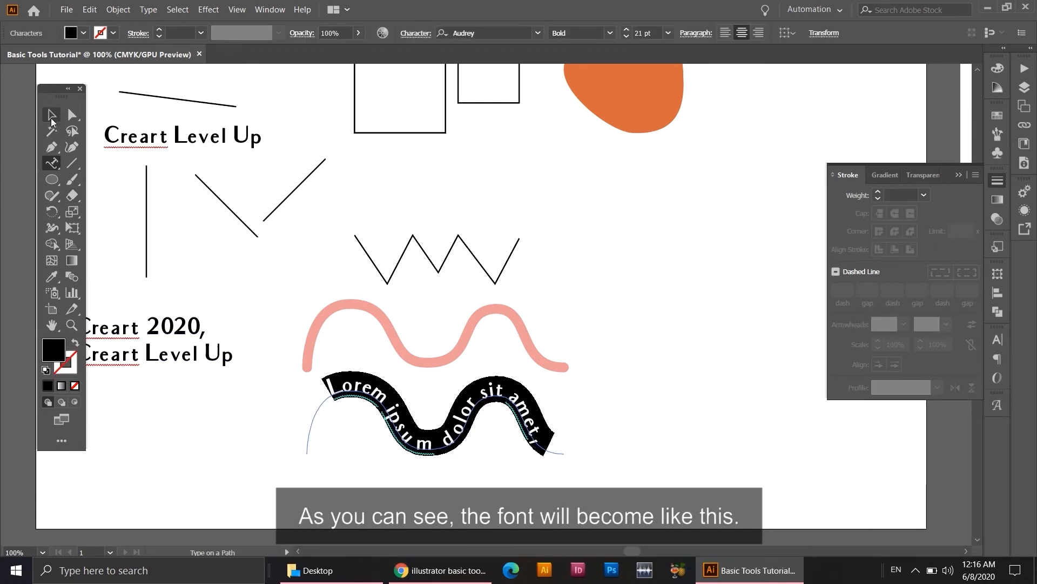
click(581, 433)
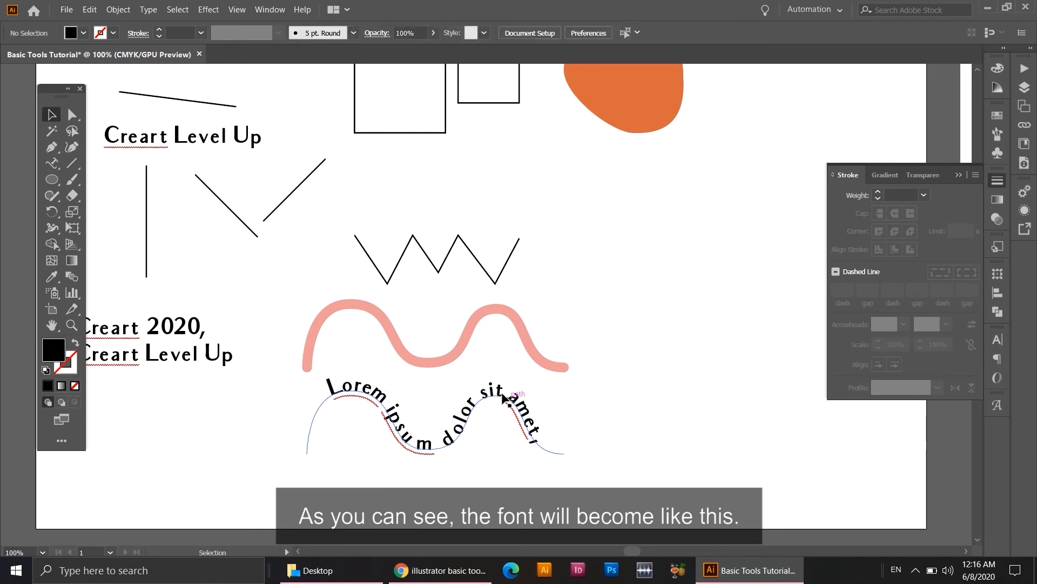
Move the wavy placeholder text slightly further down from the pink wave and deselect it.
drag(503, 400, 500, 413)
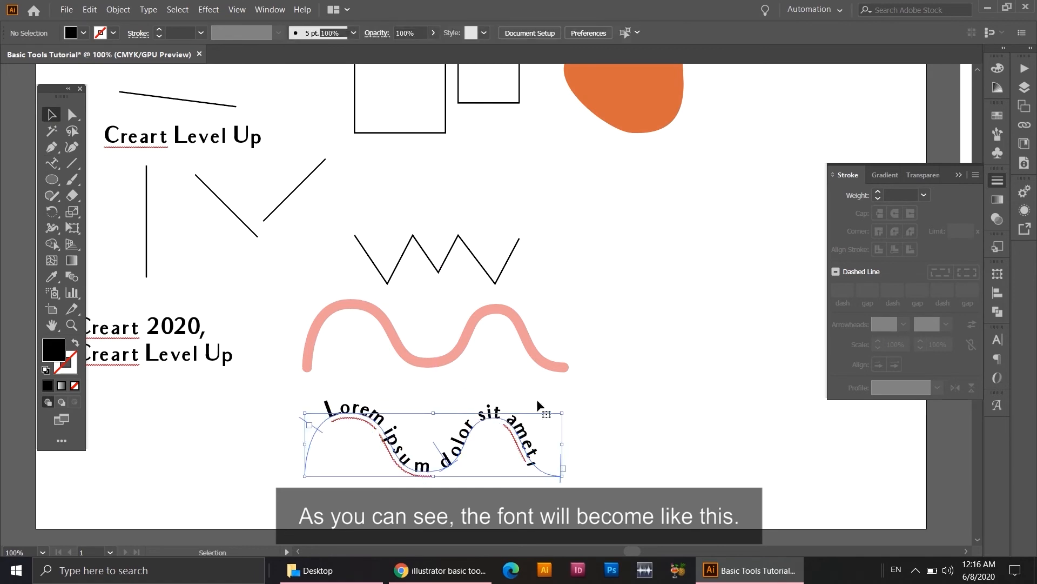
click(629, 389)
key(ctrl+minus)
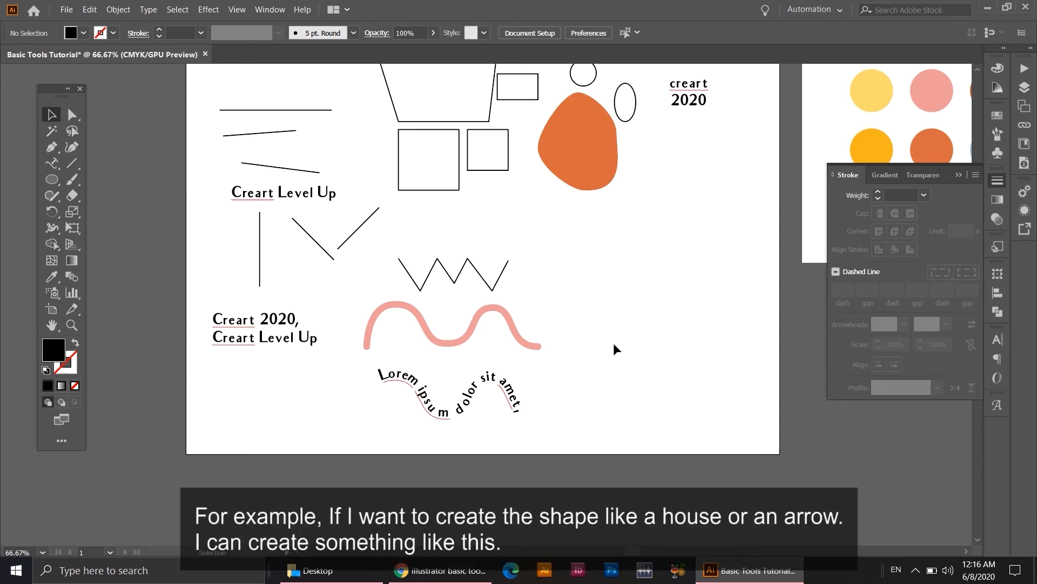
Draw a black rectangle about 141 × 162 pt right of the waves and a square of about 127 pt above it.
click(57, 179)
click(57, 181)
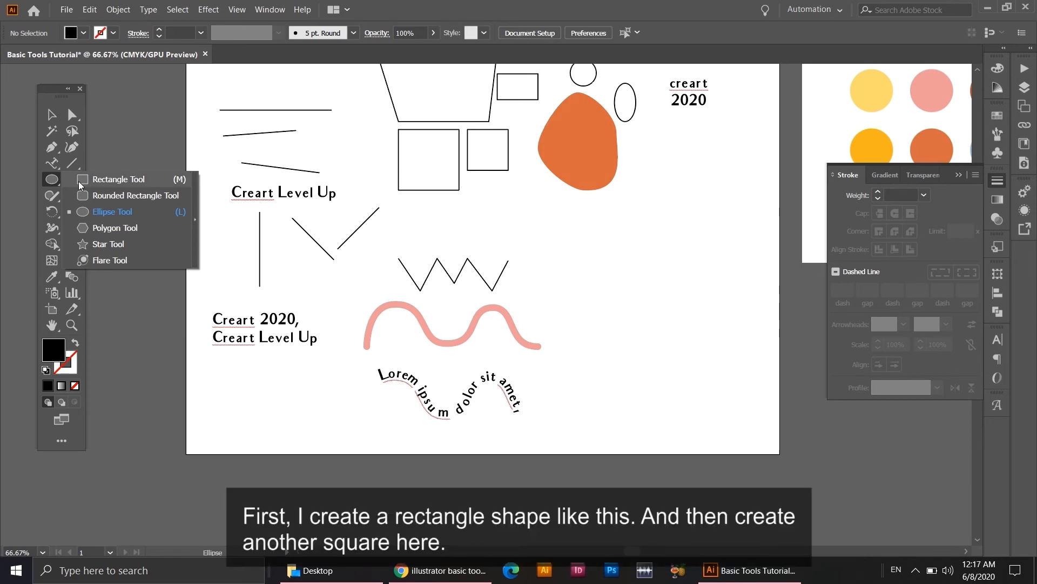
click(80, 183)
mouse_move(615, 265)
mouse_down()
mouse_move(674, 371)
mouse_move(711, 395)
mouse_move(693, 398)
mouse_move(714, 379)
mouse_up()
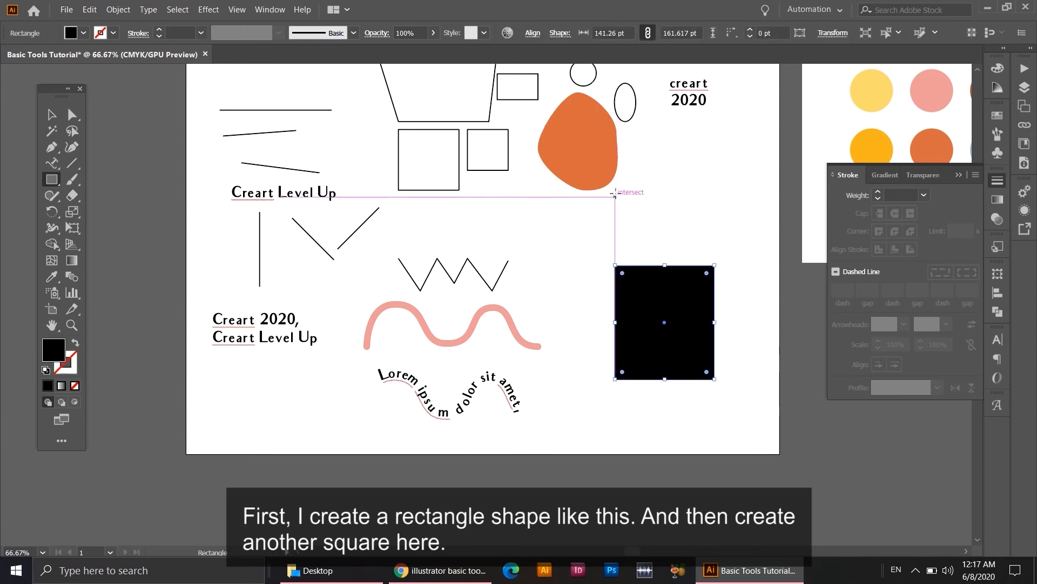
drag(632, 160, 720, 209)
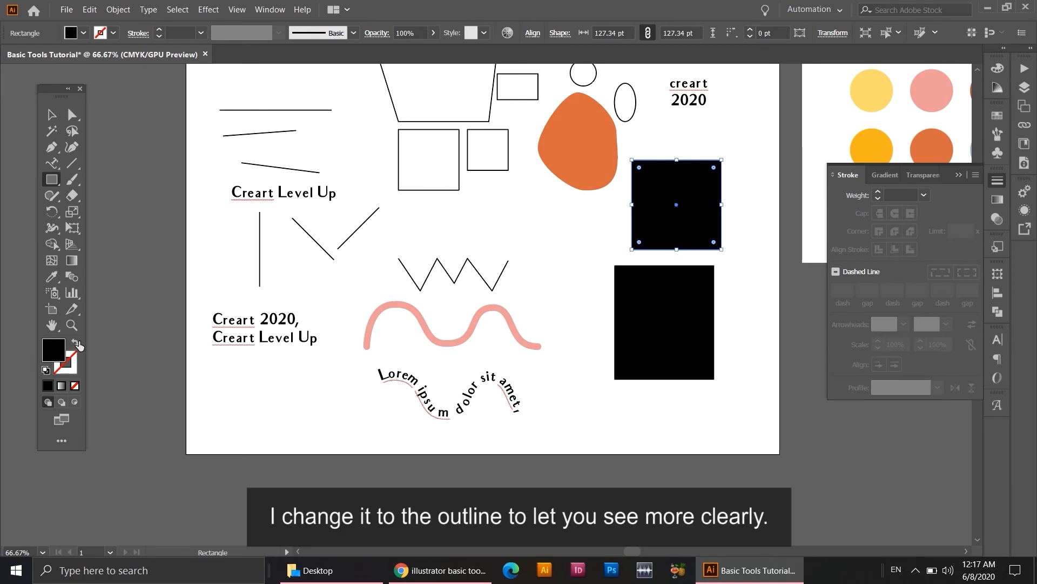
Swap the upper square's fill and stroke to leave only a black outline, and delete its upper-right anchor point.
click(76, 343)
click(56, 116)
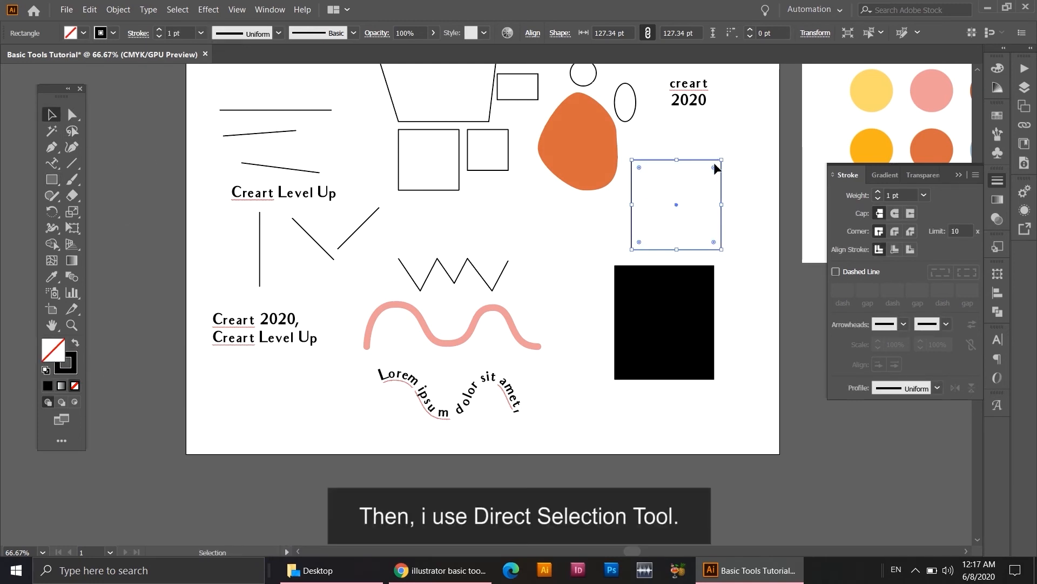
key(a)
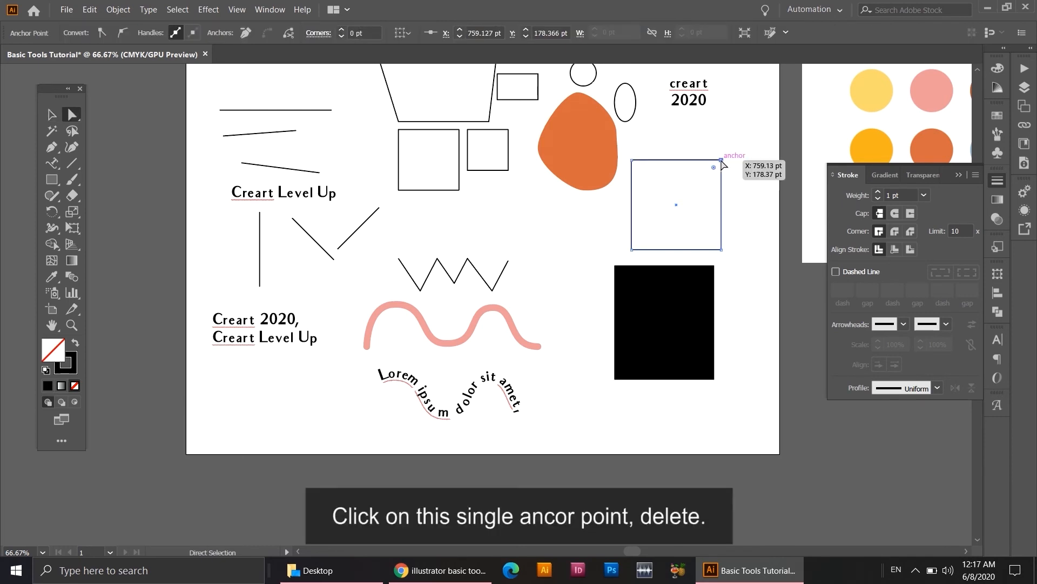
key(Delete)
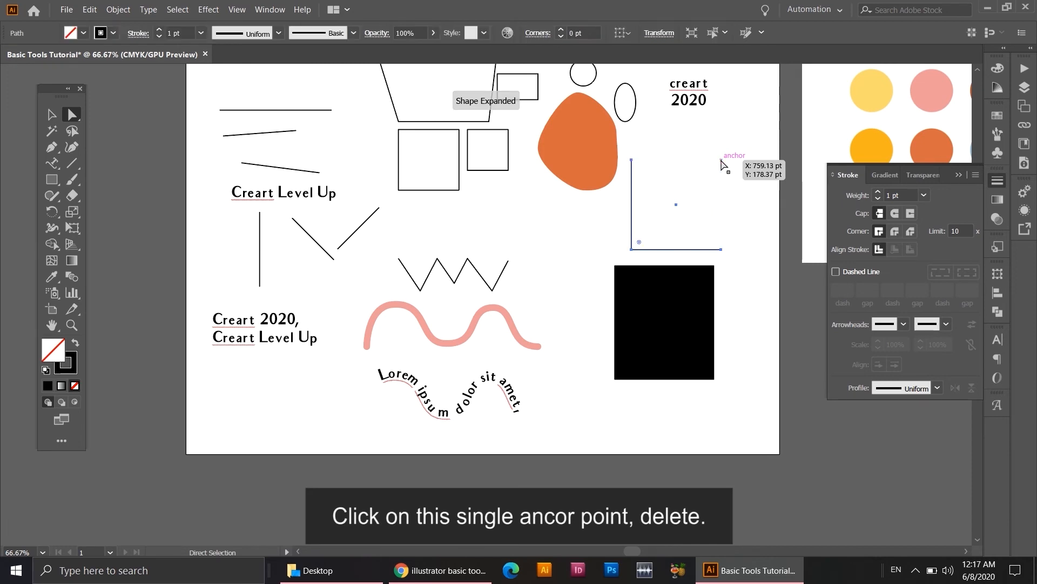
Join the two open end points of the remaining L-shaped path to close it into a triangle.
click(729, 169)
click(635, 162)
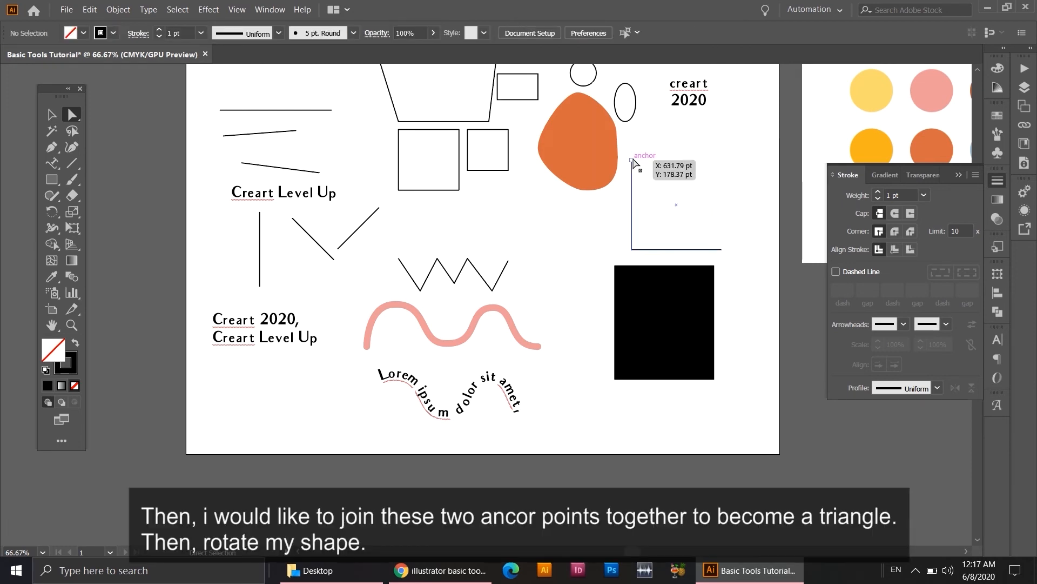
shift+click(723, 250)
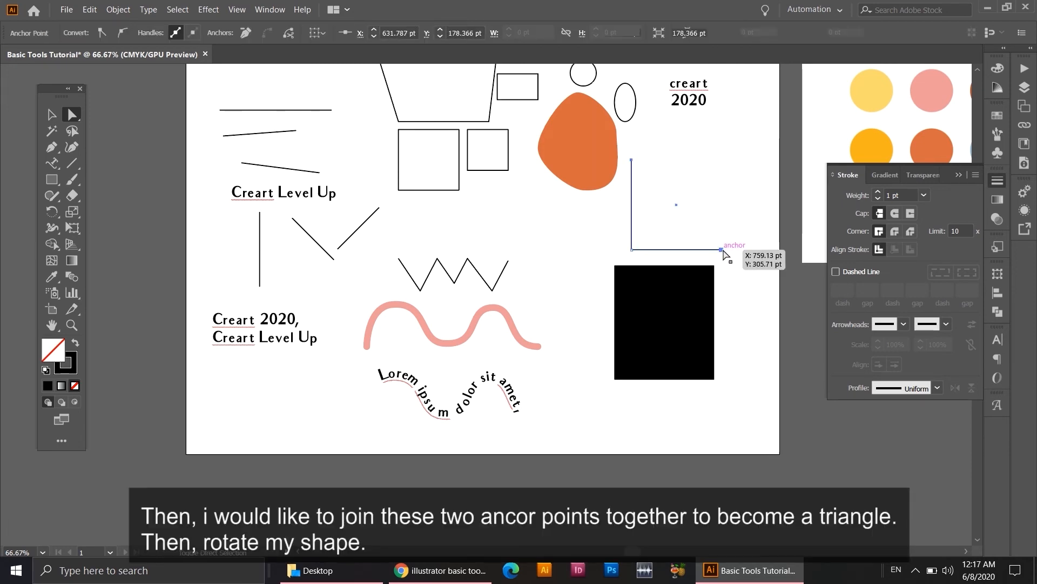
right_click(714, 202)
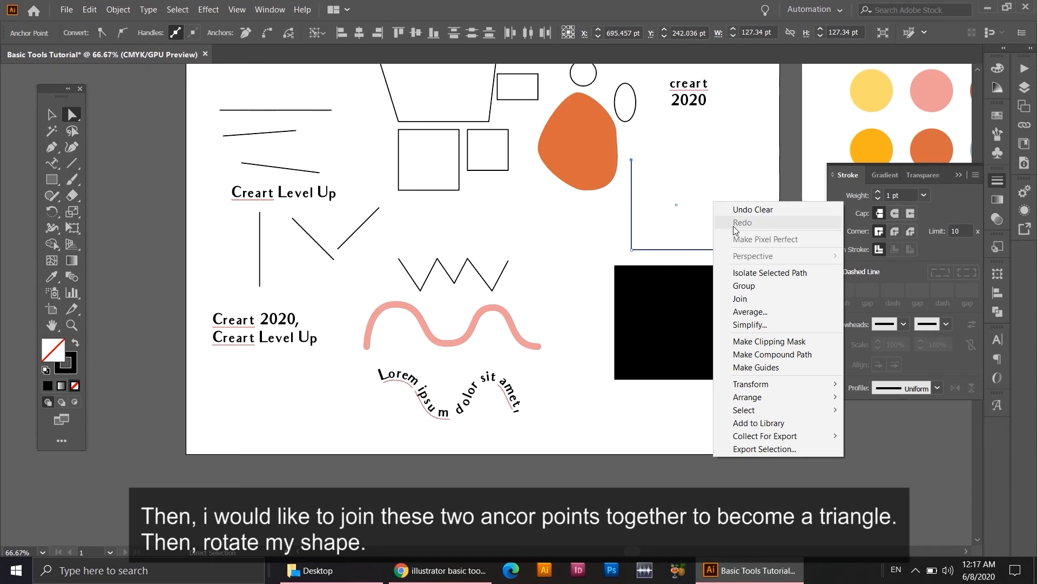
click(757, 299)
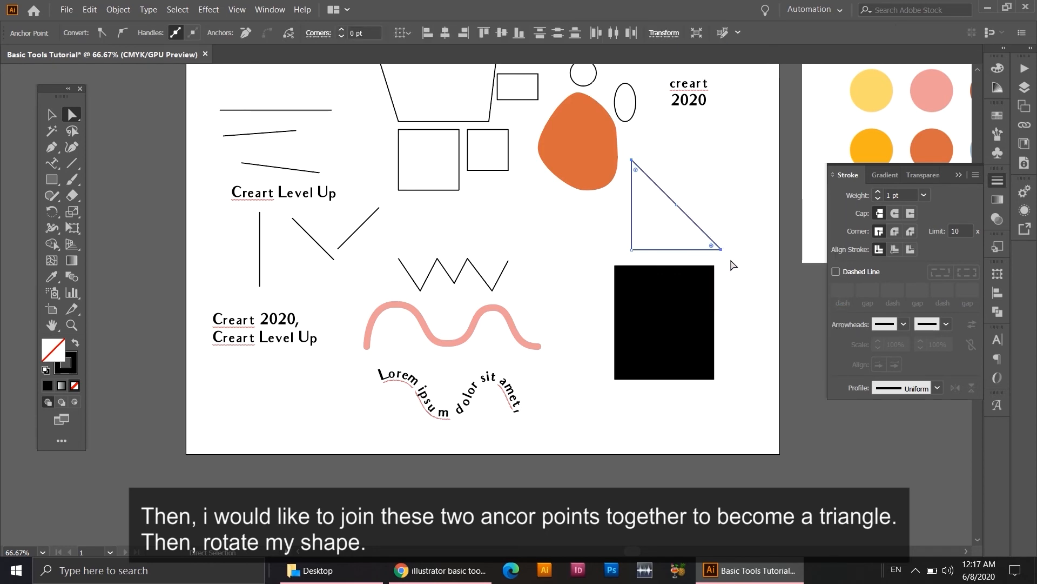
Rotate the triangle so its right-angled corner points up, and place it slightly overlapping the black rectangle's upper edge.
key(v)
drag(727, 253, 626, 232)
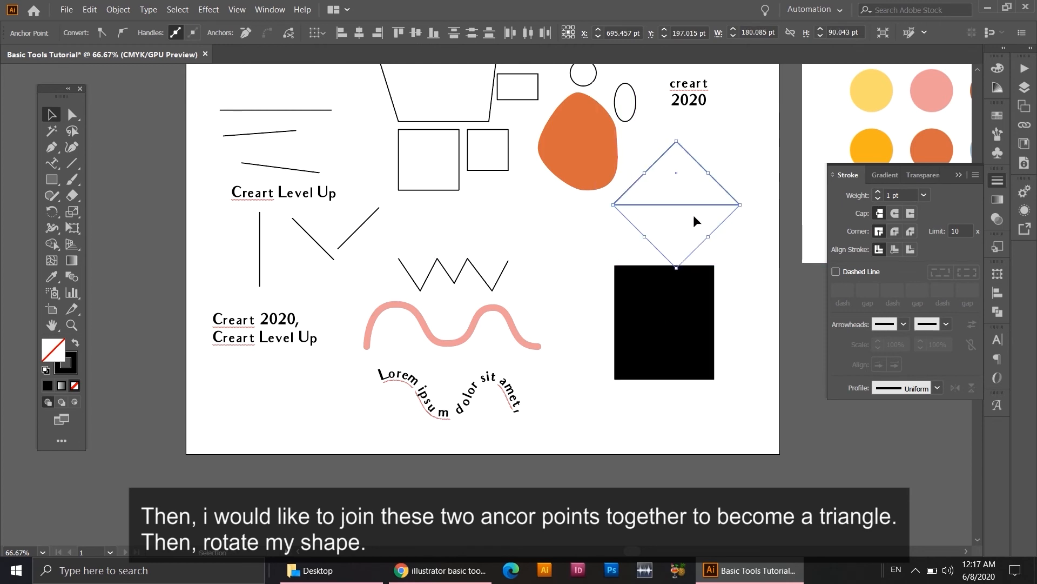
click(690, 178)
click(693, 158)
drag(695, 162, 680, 225)
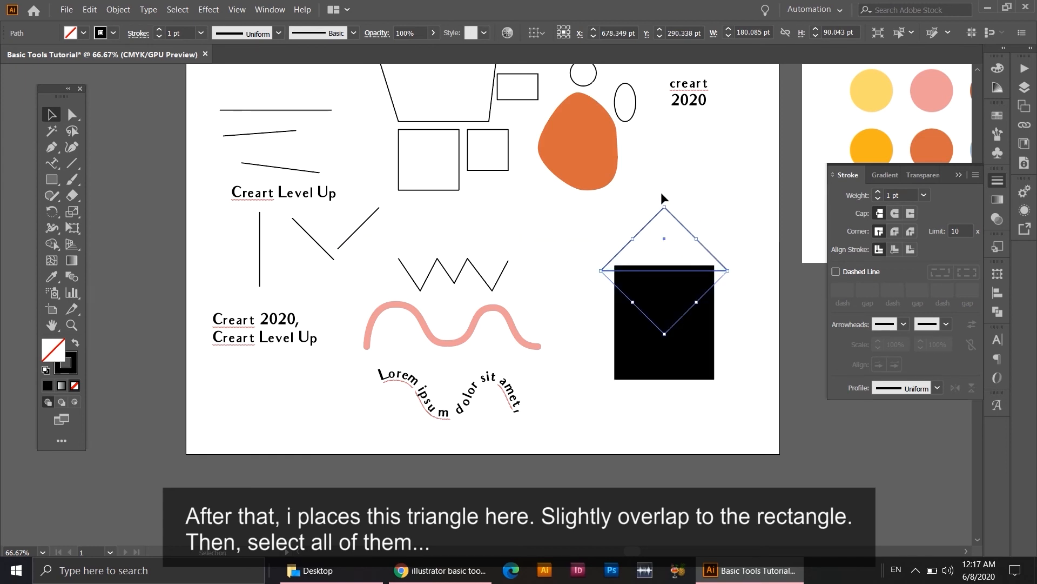
Merge the triangle and the rectangle into one house-shaped outline with the Shape Builder tool and deselect it.
drag(614, 214, 715, 388)
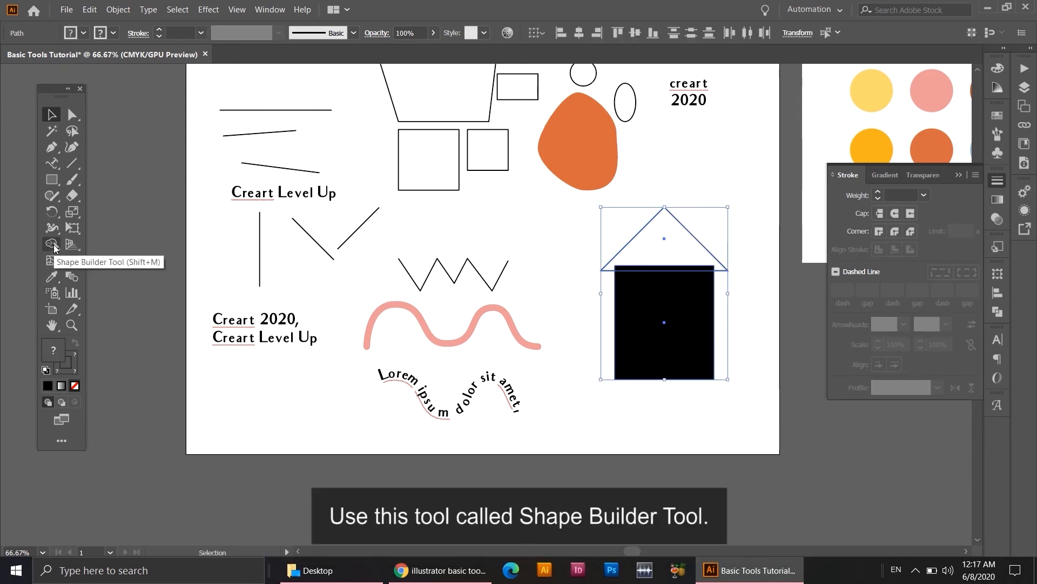
click(52, 244)
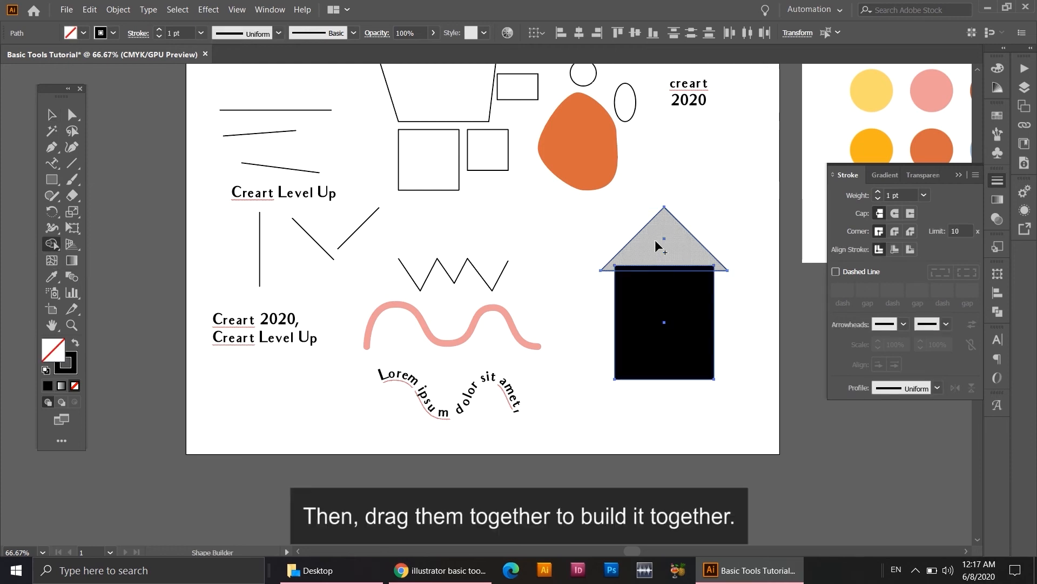
mouse_move(657, 246)
mouse_down()
mouse_move(660, 324)
mouse_move(650, 326)
mouse_up()
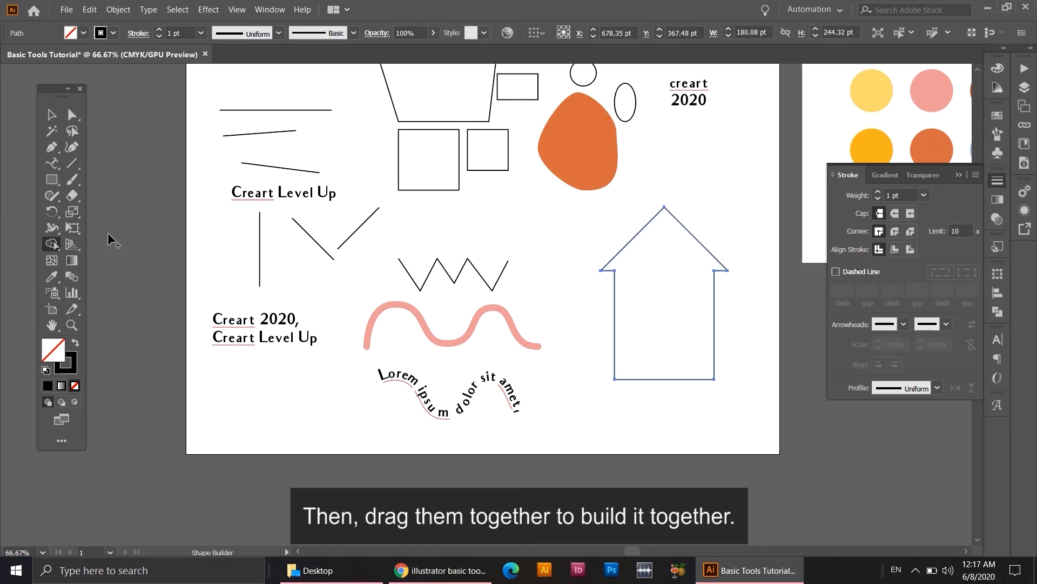
click(52, 115)
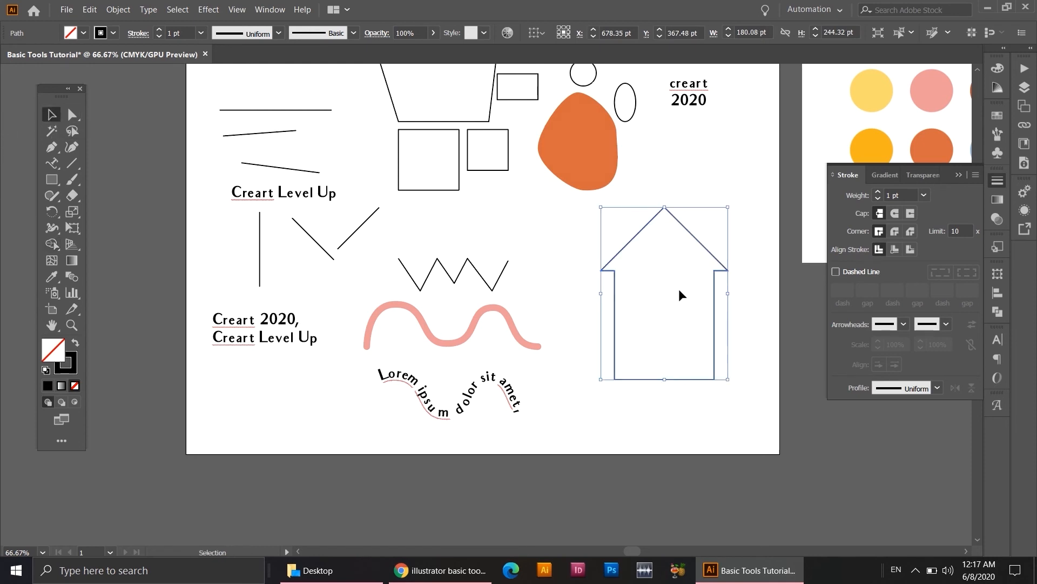
click(744, 340)
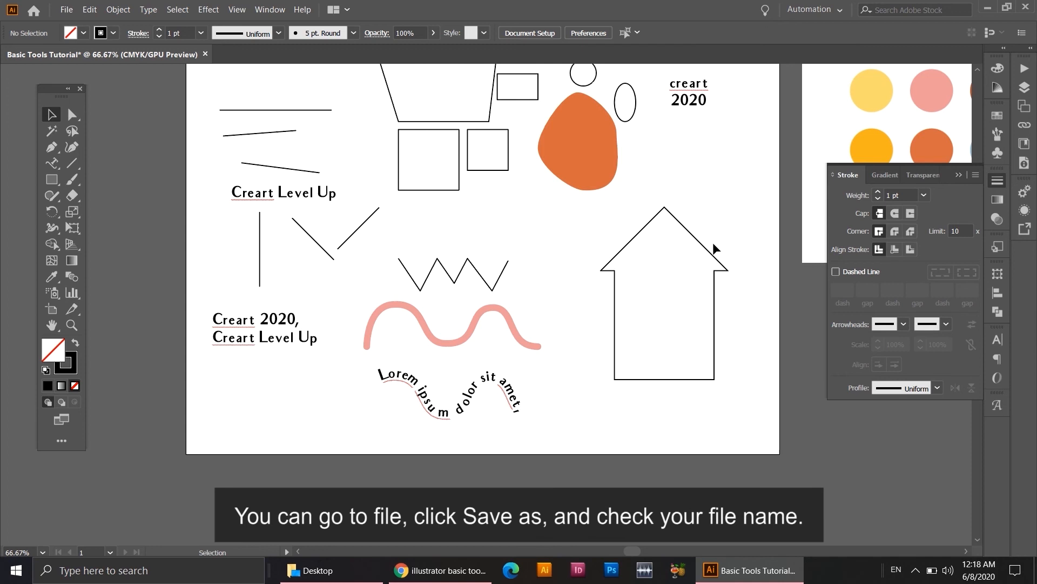
Save the document to the Desktop as "Basic Tools Tutorial" in Adobe Illustrator (*.AI) format.
click(66, 9)
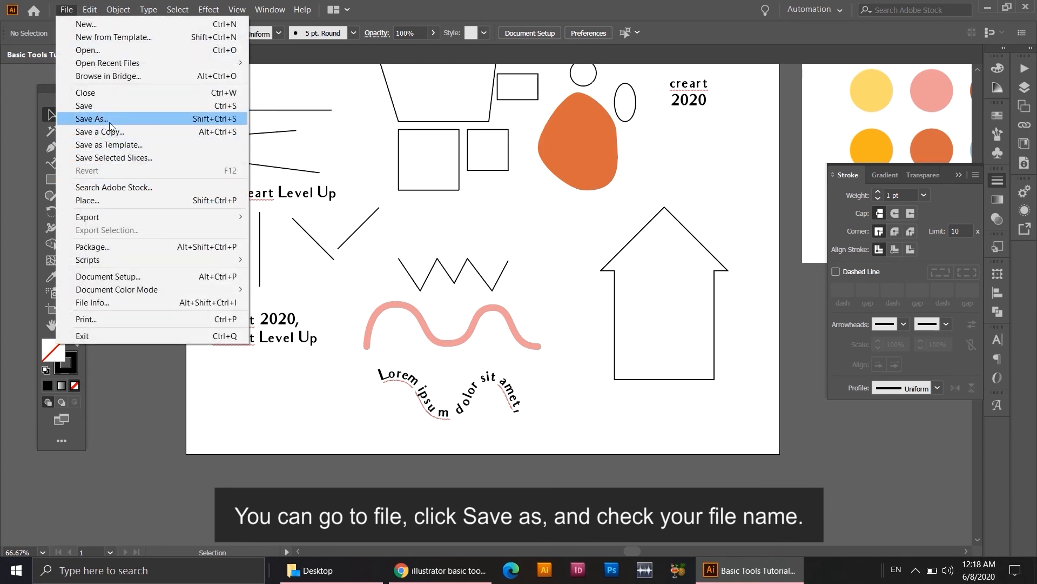
click(92, 119)
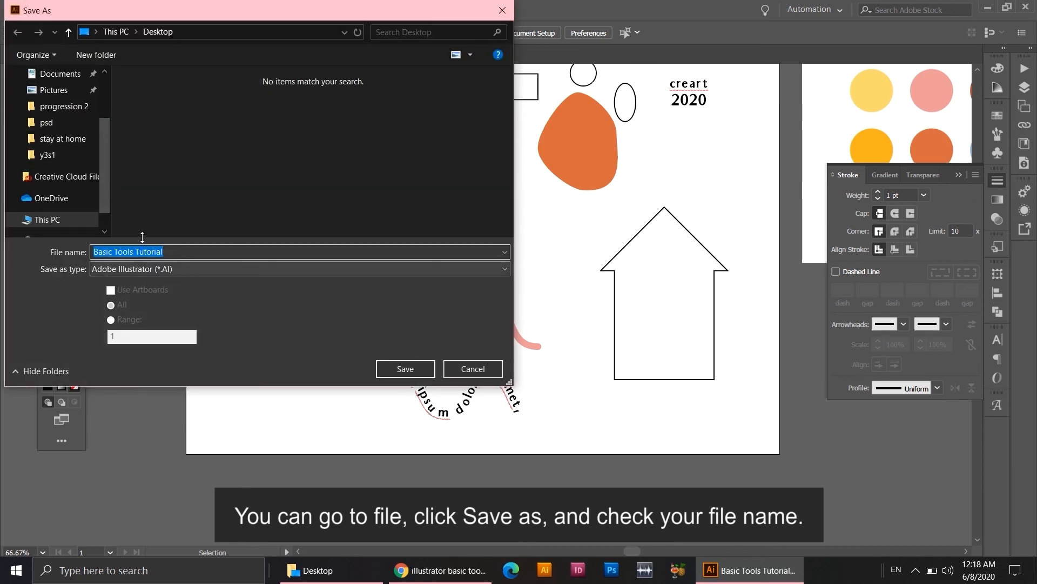
click(56, 107)
scroll(55, 112, up, 1)
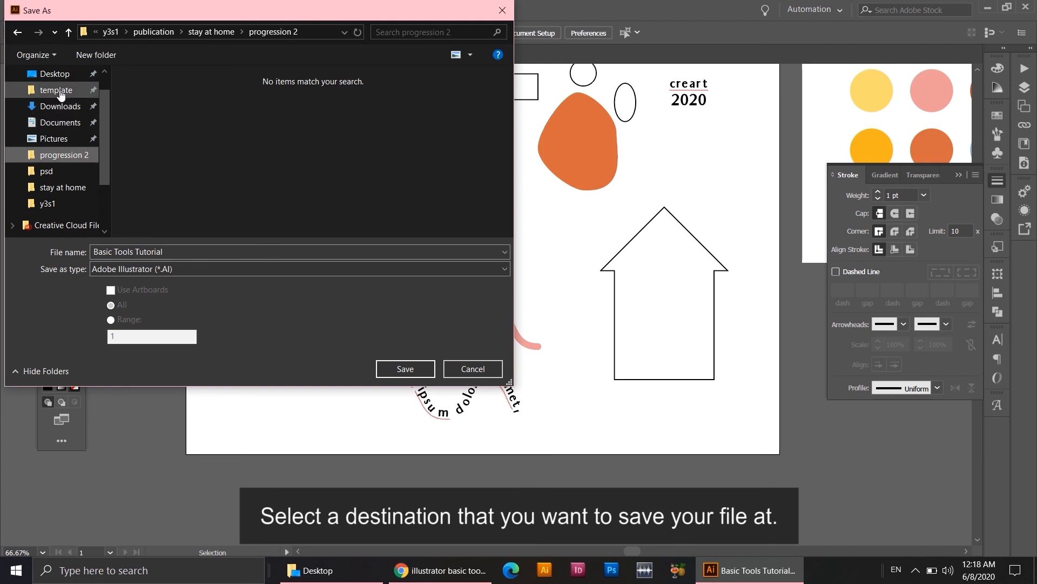
click(64, 87)
click(65, 80)
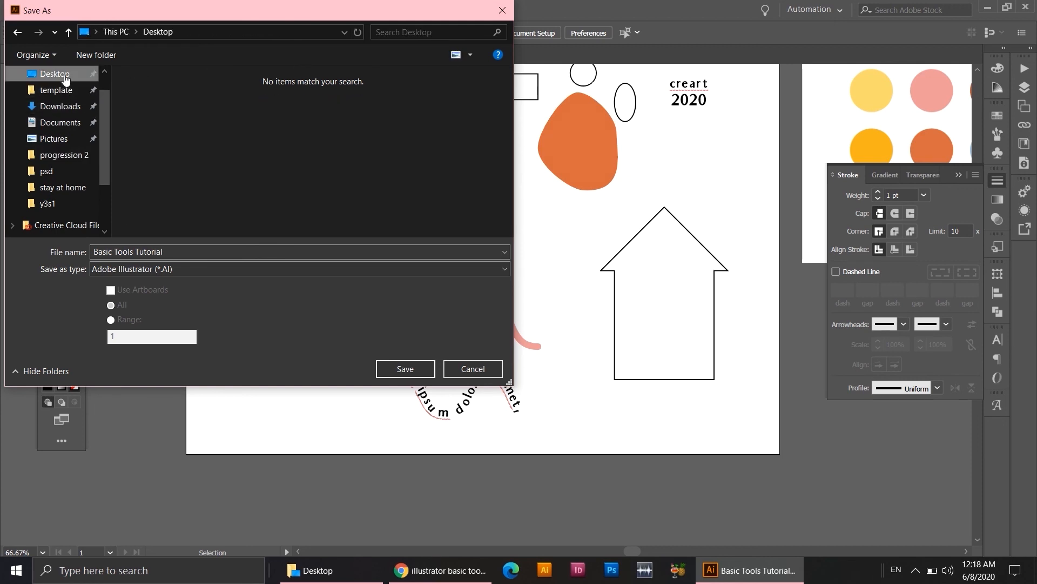
click(137, 269)
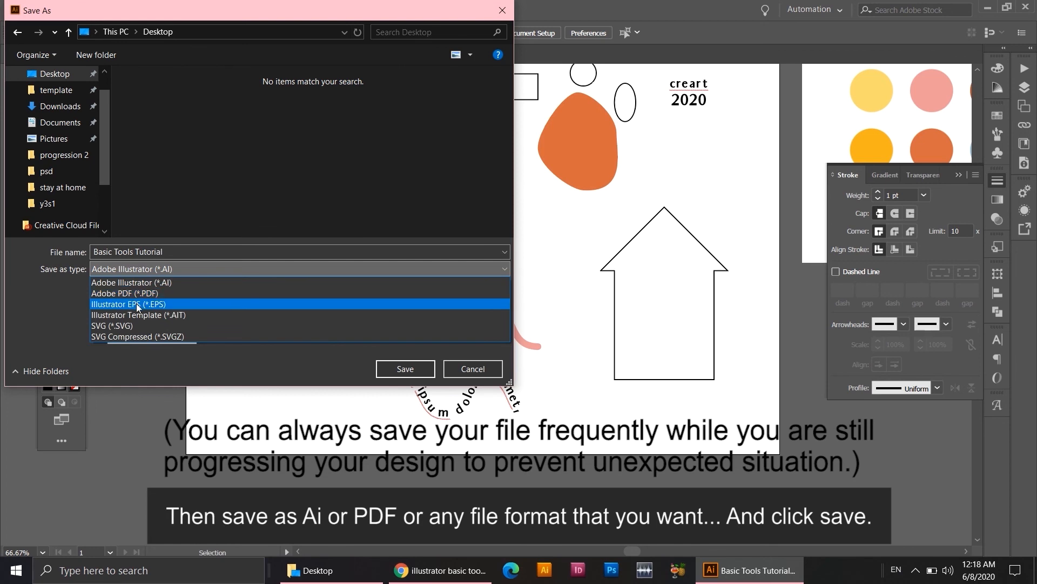
click(161, 279)
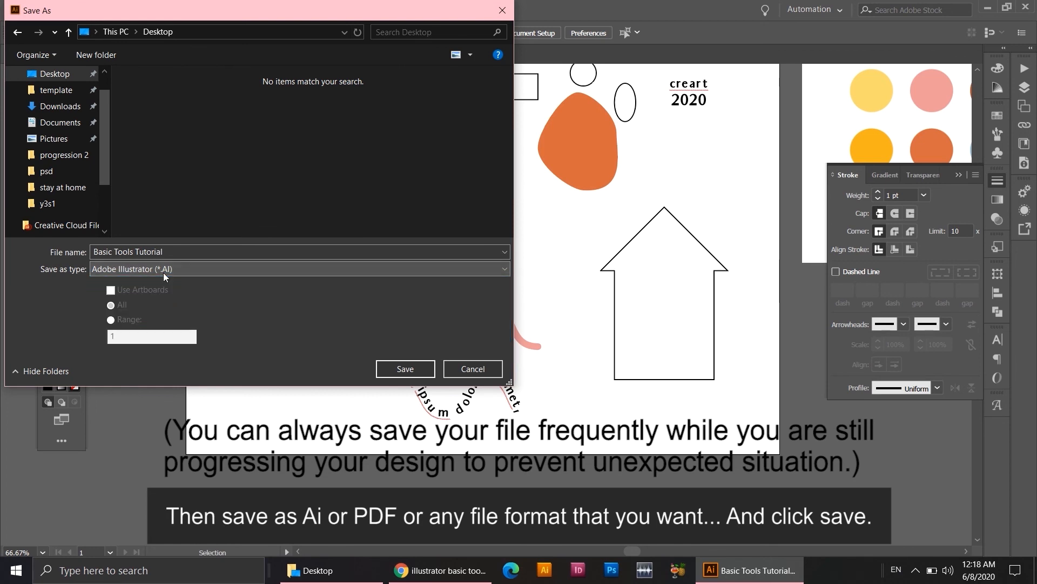
click(400, 369)
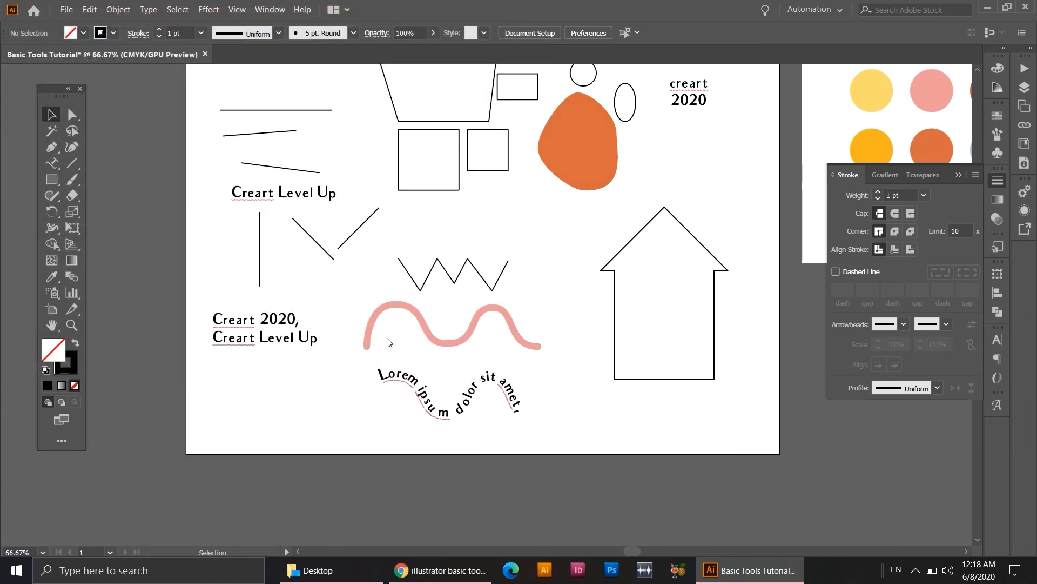
click(463, 429)
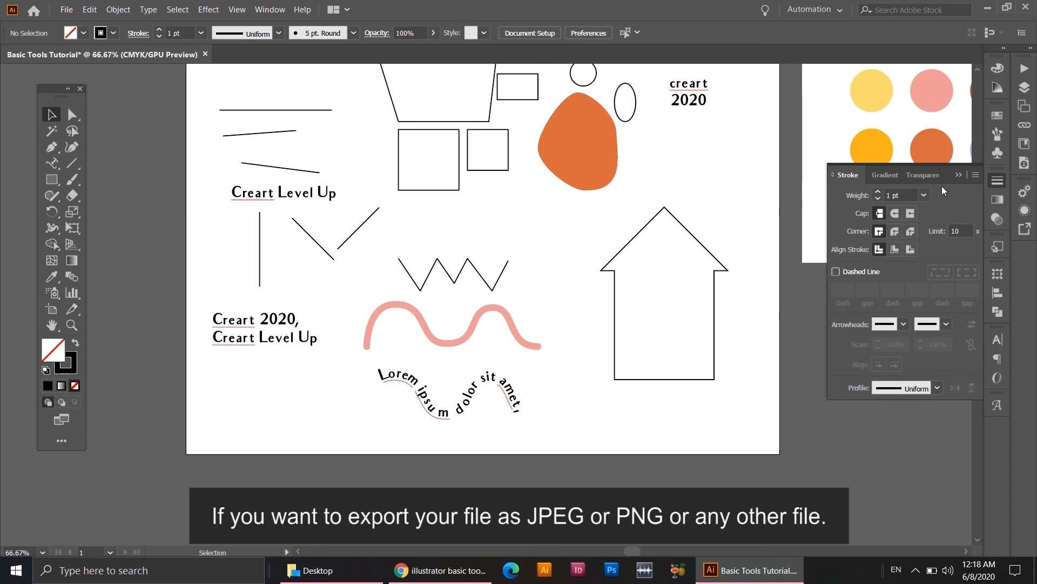
Collapse the floating Stroke panel to clear the view of the artwork.
click(960, 174)
click(493, 201)
drag(493, 205, 481, 265)
Export the artwork to the Desktop as the JPEG file "Basic Tools Tutorial" with Use Artboards enabled for all artboards.
click(69, 10)
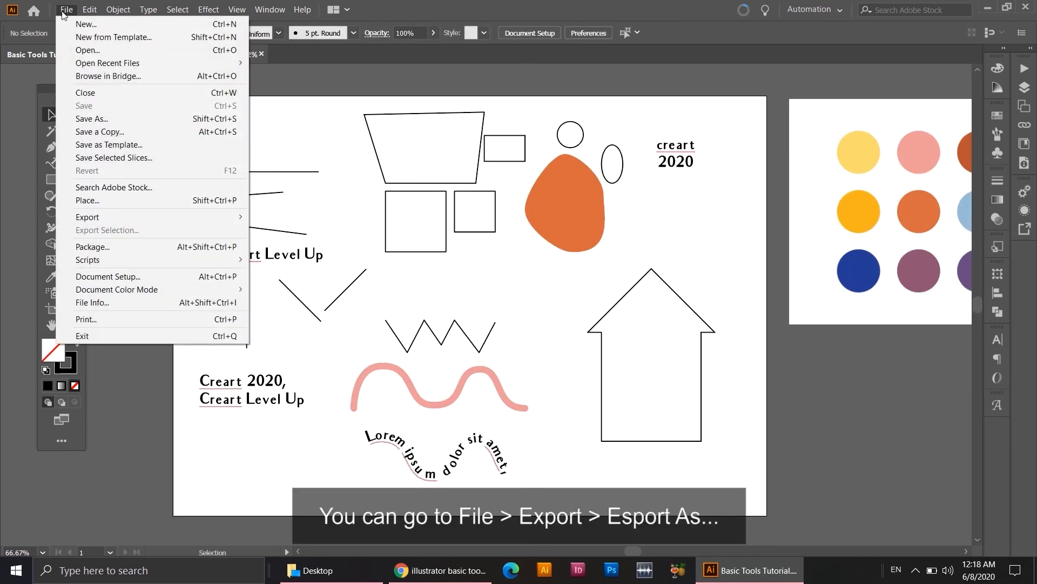
mouse_move(115, 217)
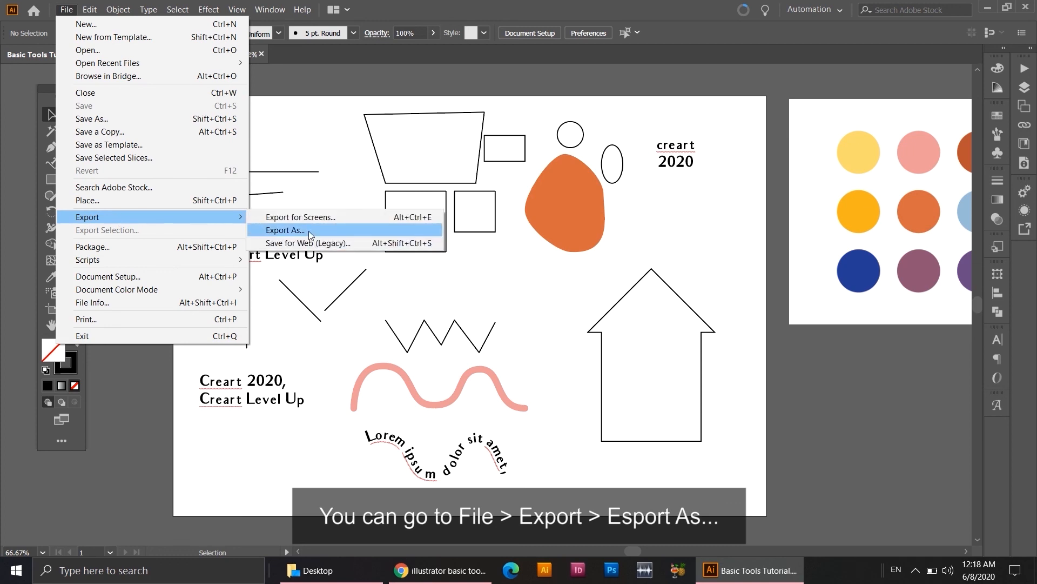
click(310, 231)
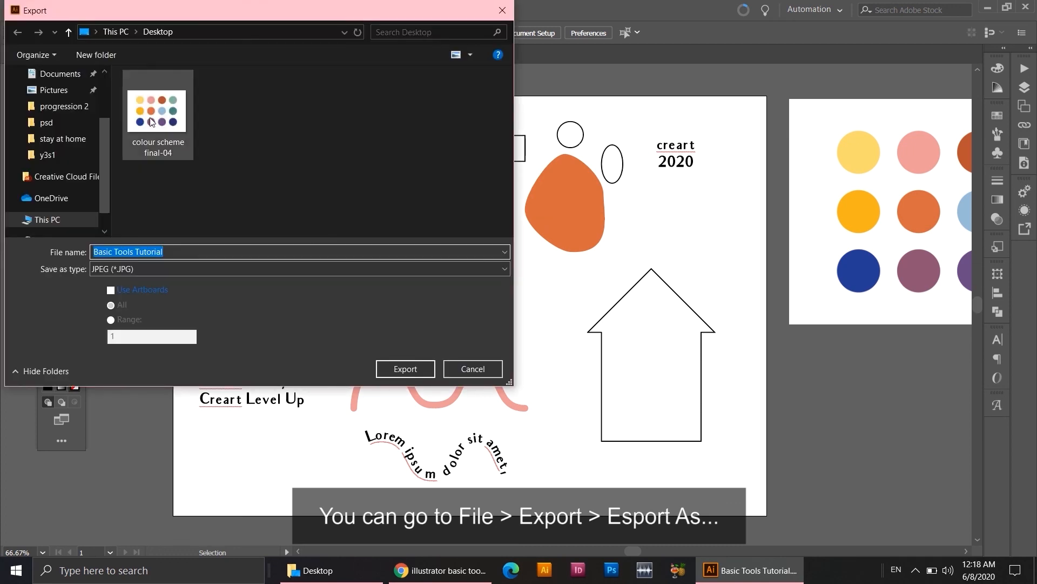
click(64, 104)
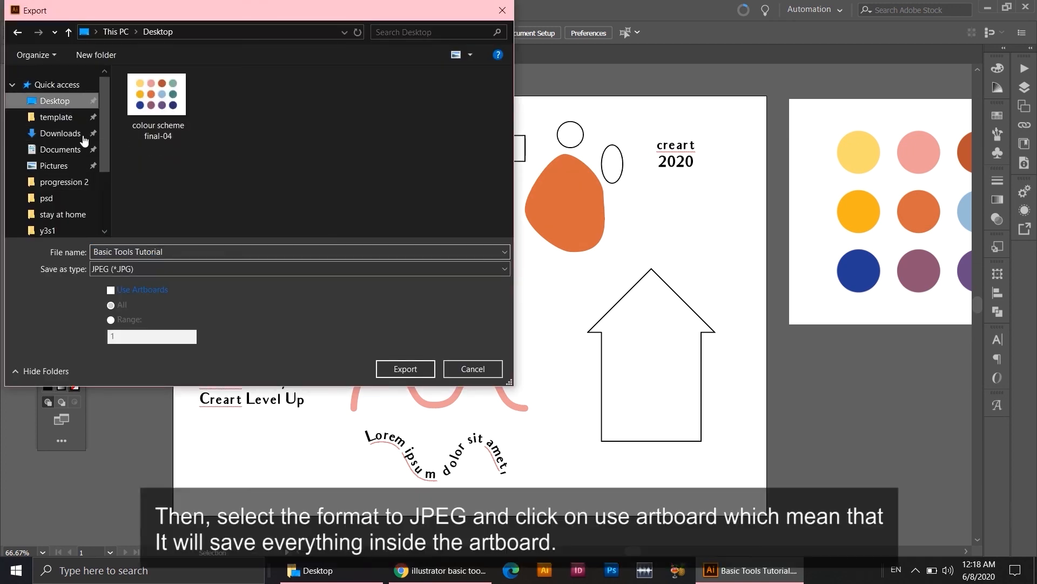
click(151, 270)
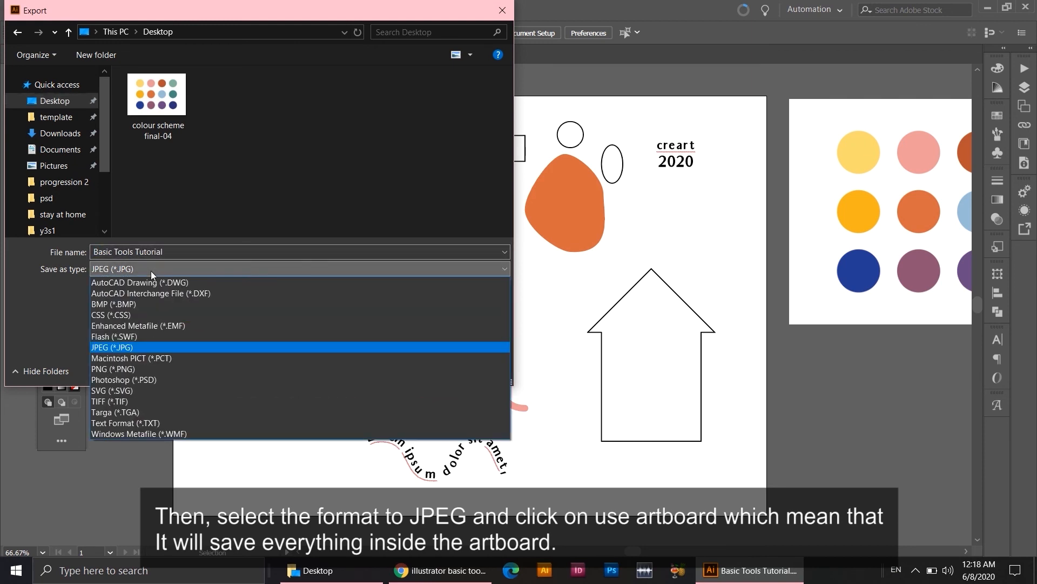
click(144, 346)
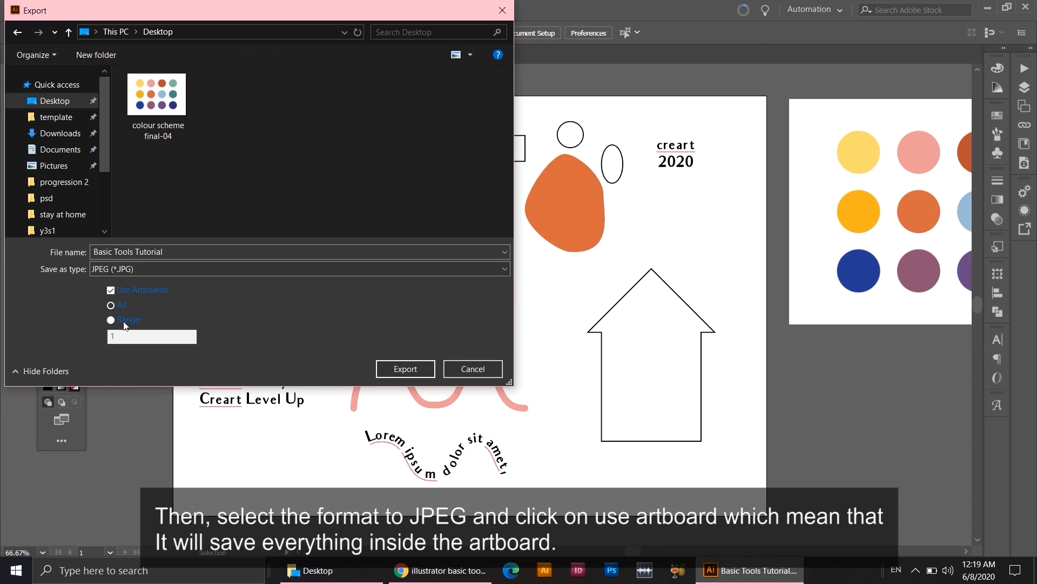
click(416, 367)
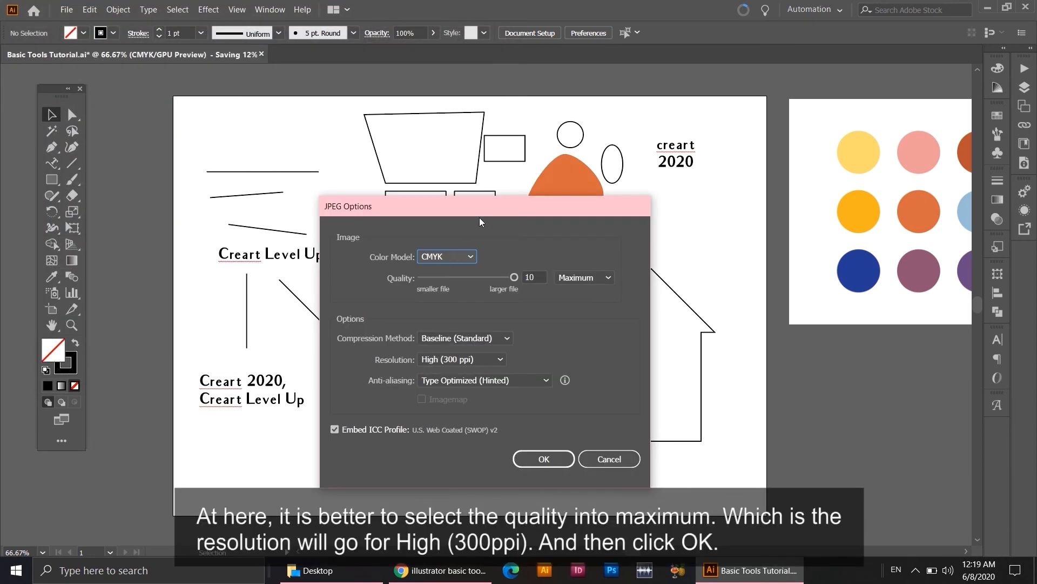
Complete the JPEG export in CMYK with maximum quality 10 and High (300 ppi) resolution.
drag(478, 217, 475, 192)
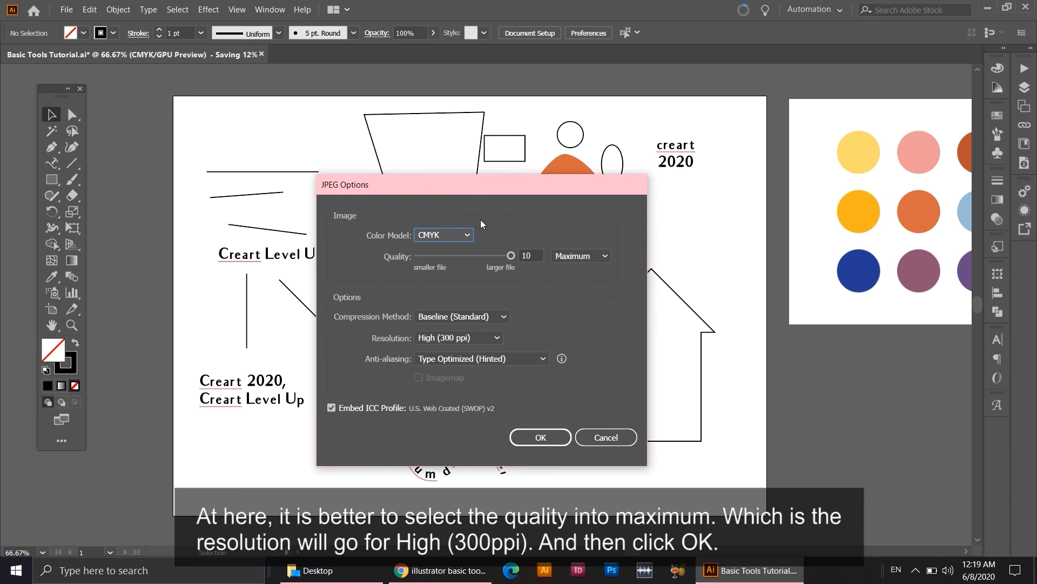
click(511, 258)
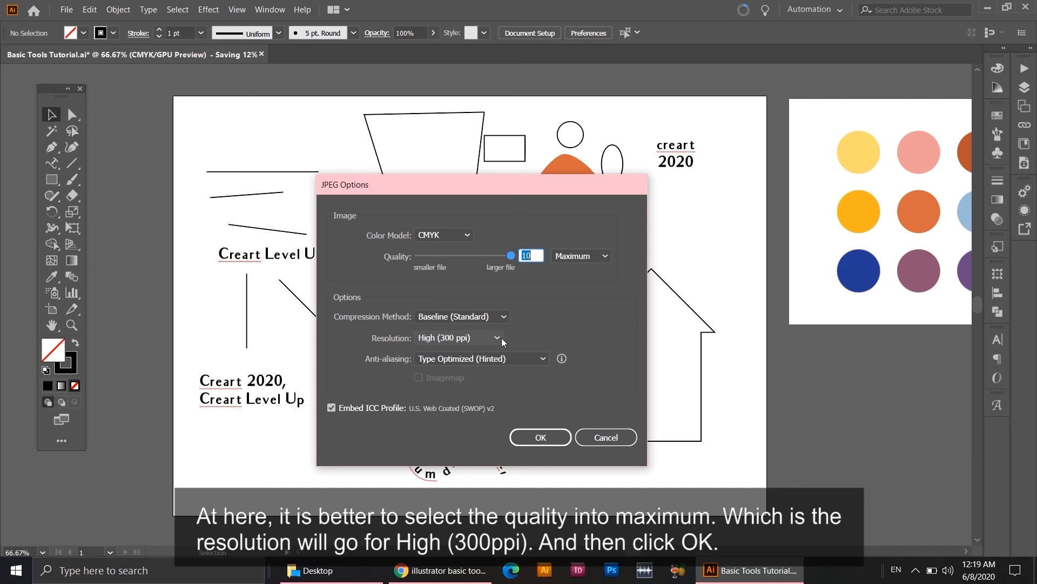
click(540, 442)
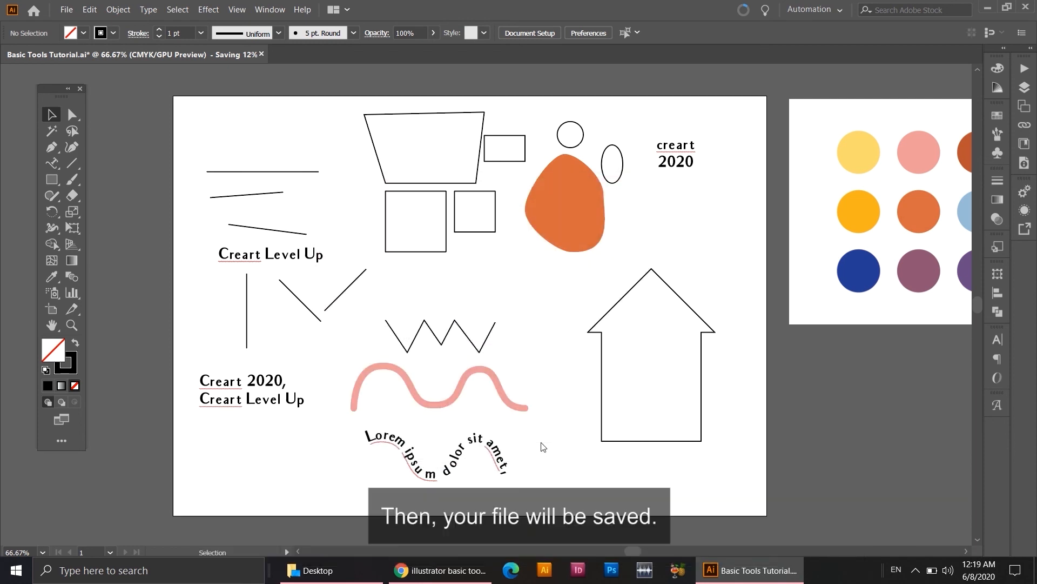